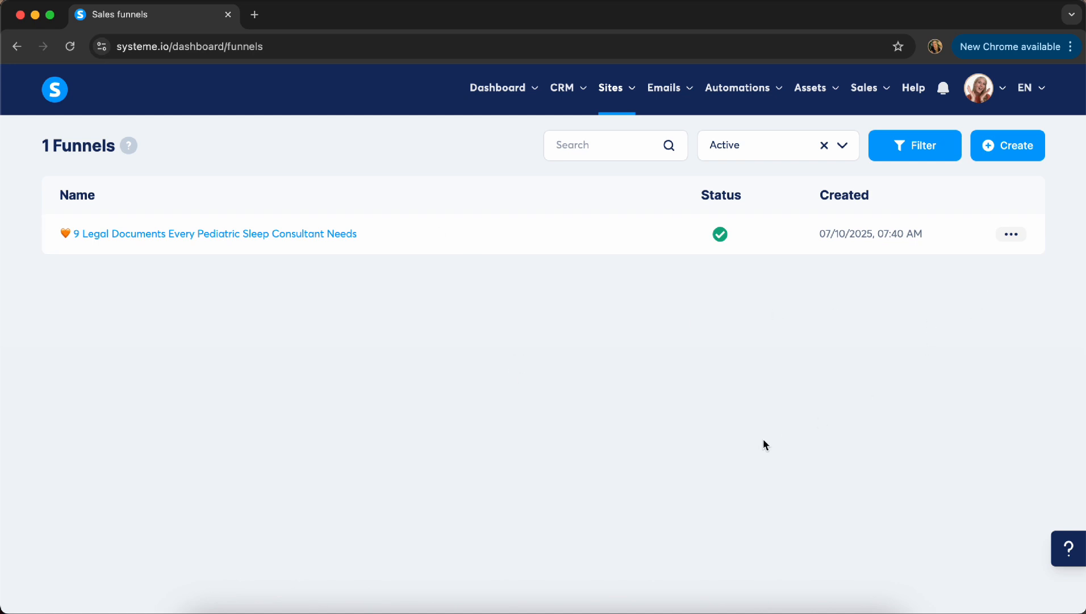
Create a funnel named "test" with the Sell goal on the tutorial-videos.systeme.io domain, using Euro as currency.
left_click(1006, 163)
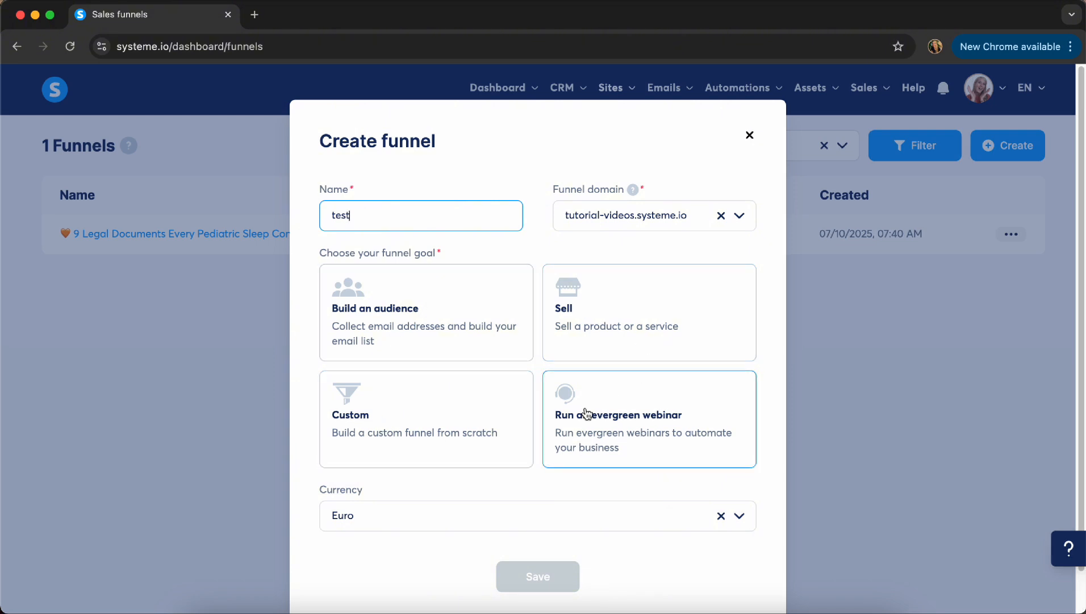
left_click(626, 316)
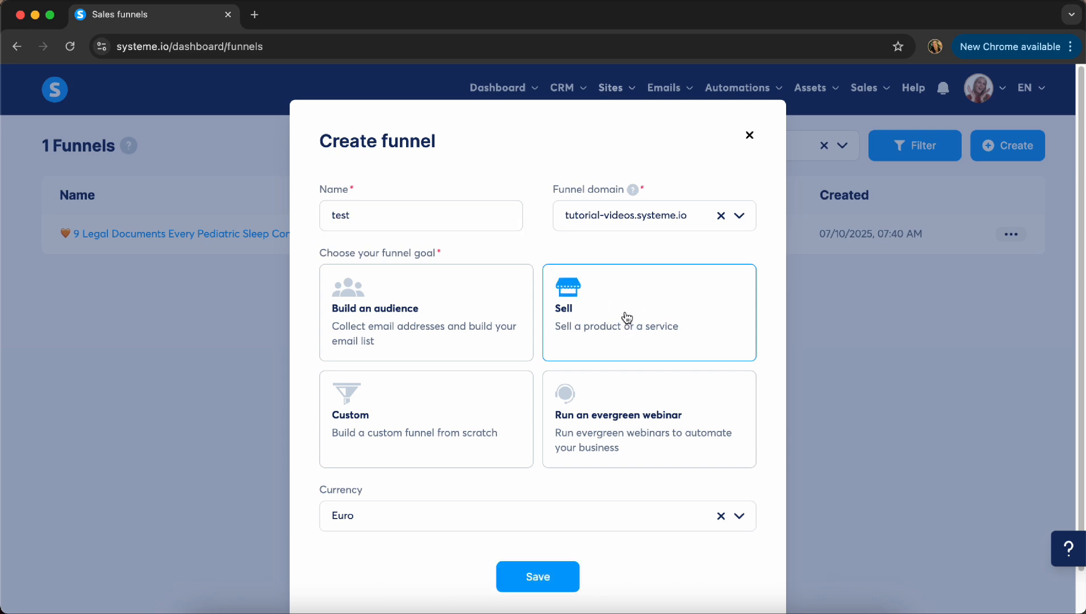
left_click(549, 583)
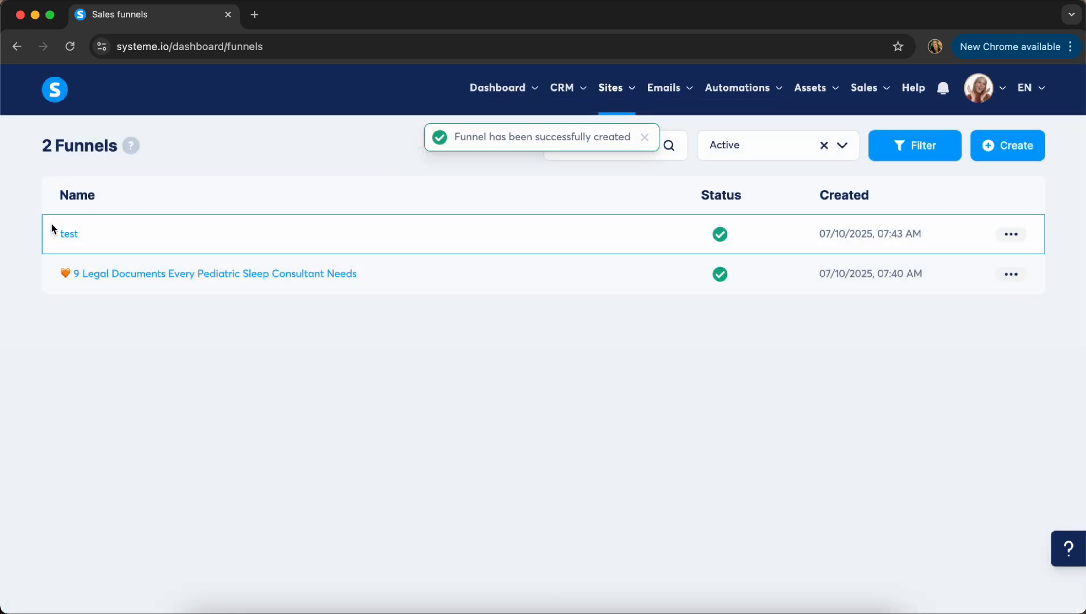
Open the test funnel and apply the "Try our gold plan" template to its Order Form step.
left_click(69, 235)
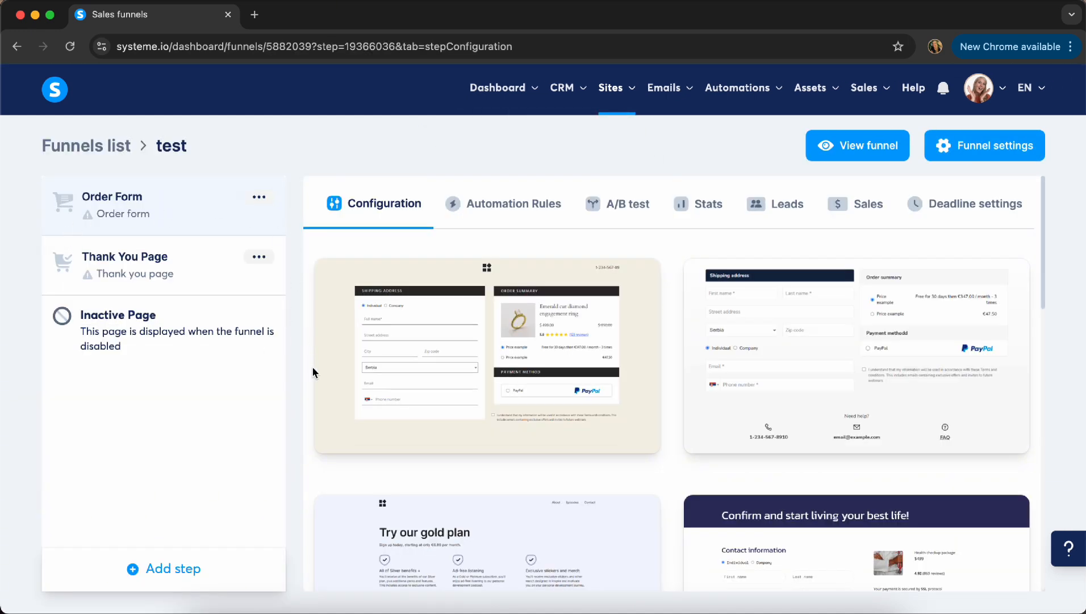
scroll(312, 366, "down", 5)
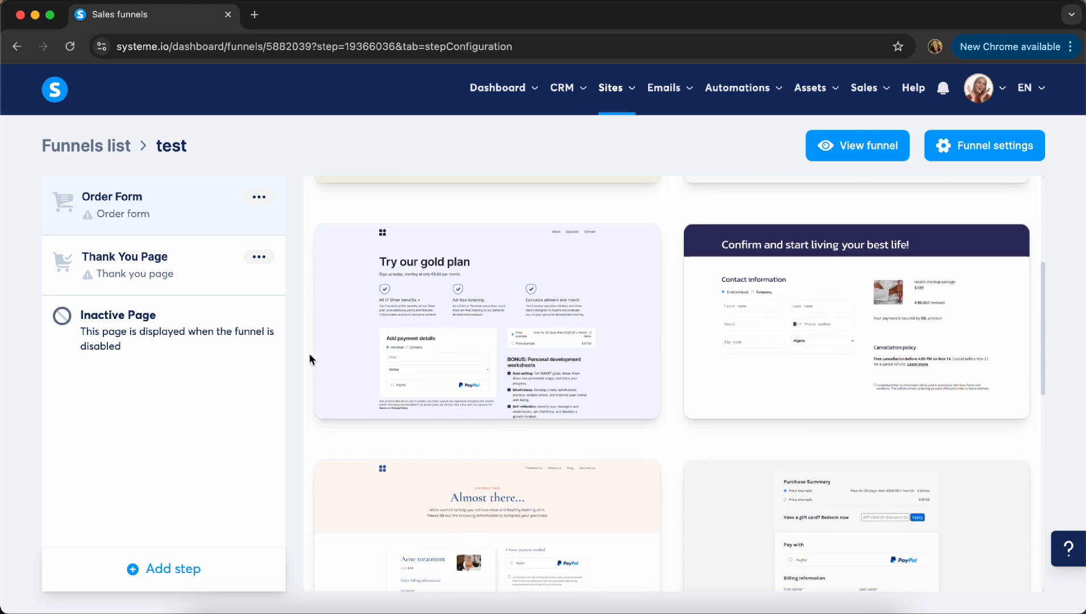
scroll(310, 359, "down", 8)
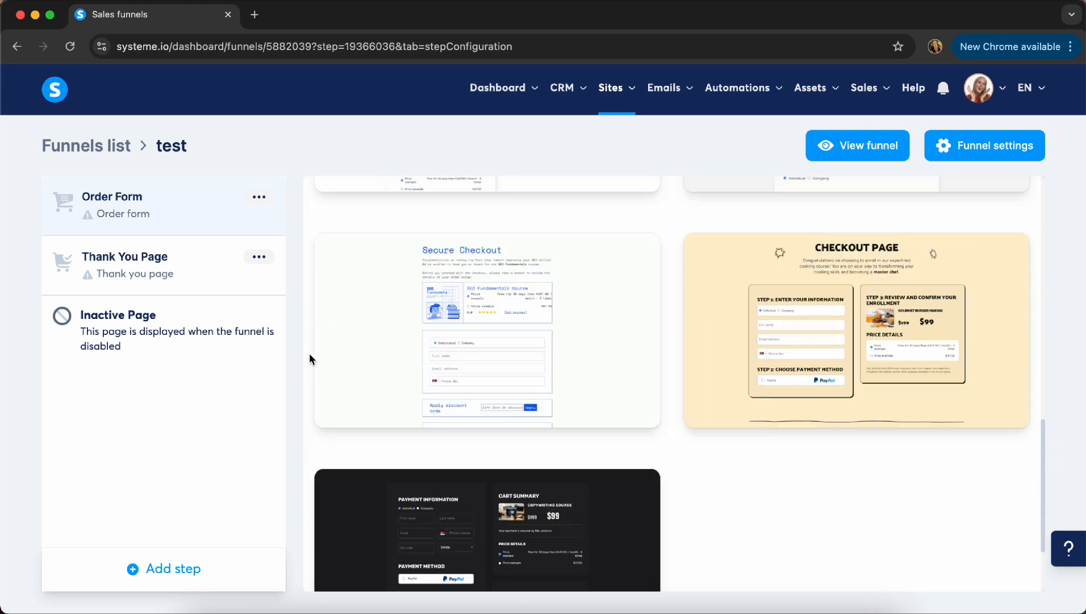
scroll(309, 352, "up", 6)
mouse_move(531, 359)
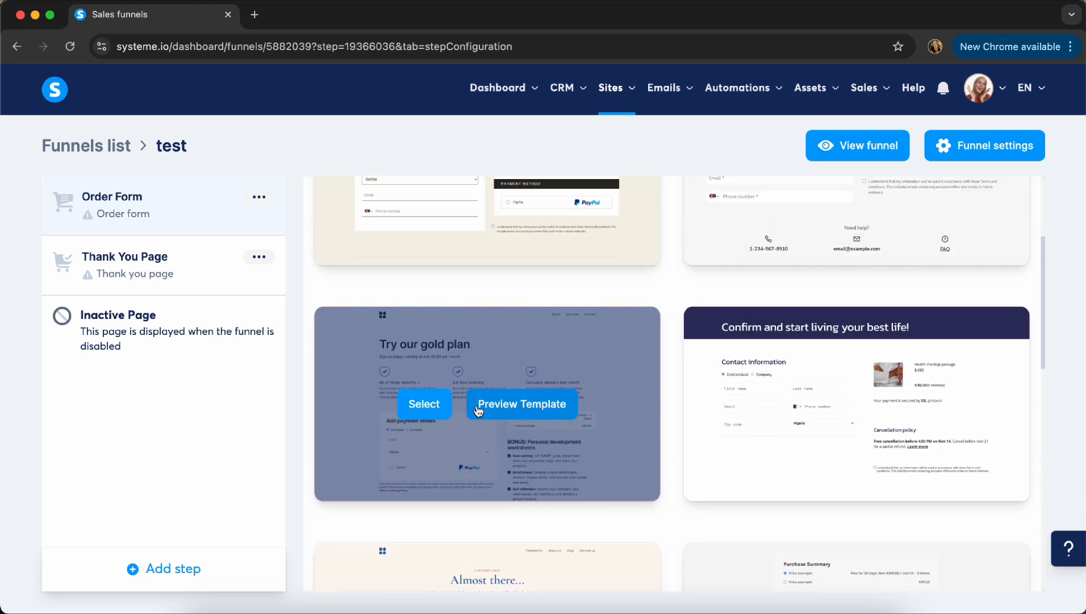
left_click(415, 409)
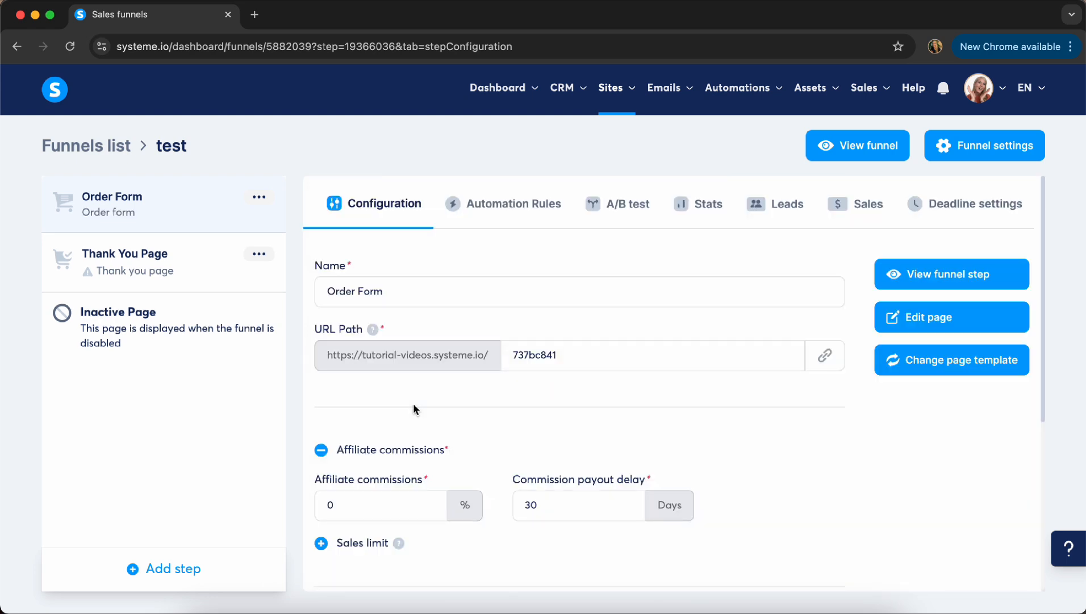
Open the order form page for editing and delete its header navigation section and its footer section.
left_click(944, 323)
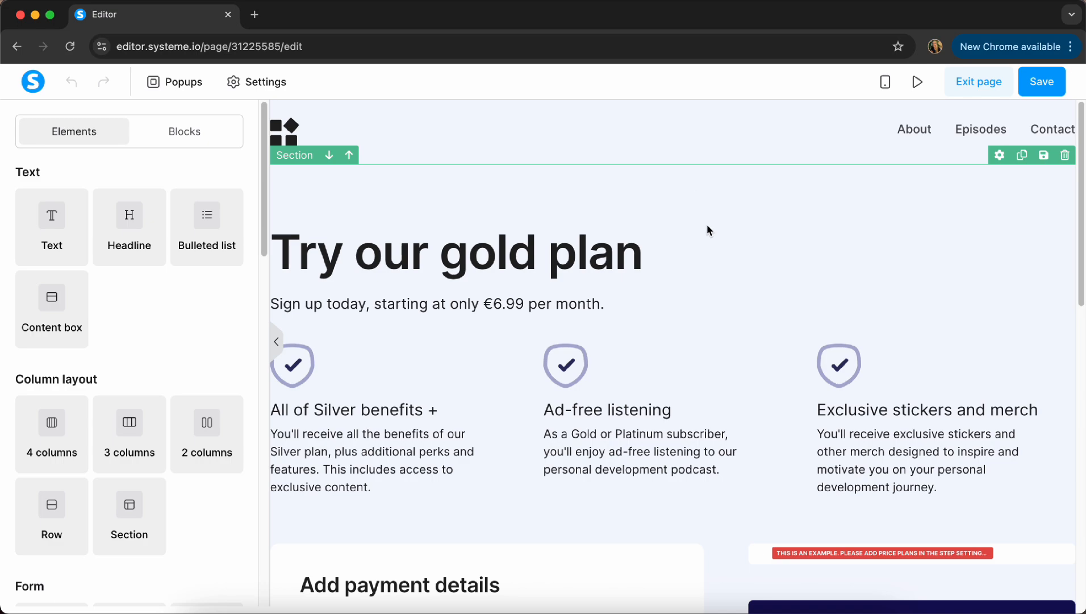
scroll(710, 349, "down", 3)
scroll(710, 348, "up", 3)
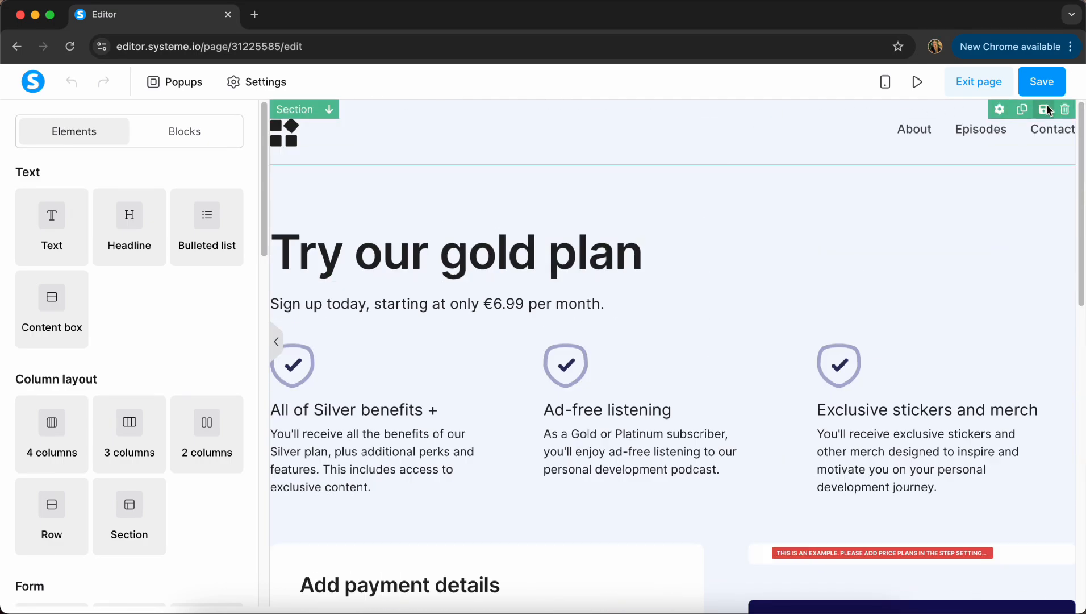
left_click(1065, 109)
left_click(662, 126)
scroll(616, 342, "down", 9)
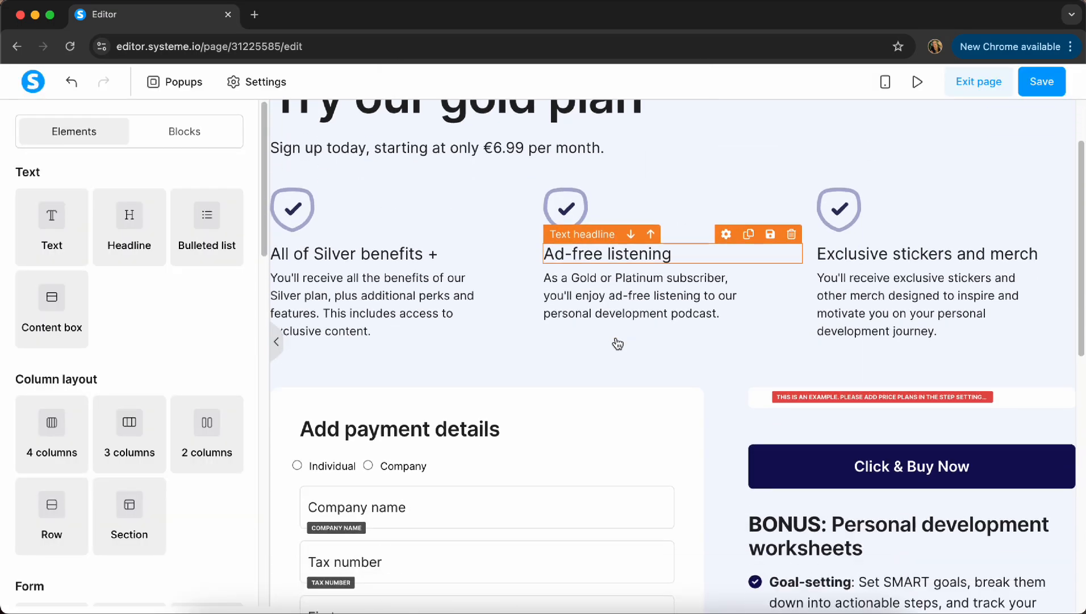
scroll(618, 343, "down", 4)
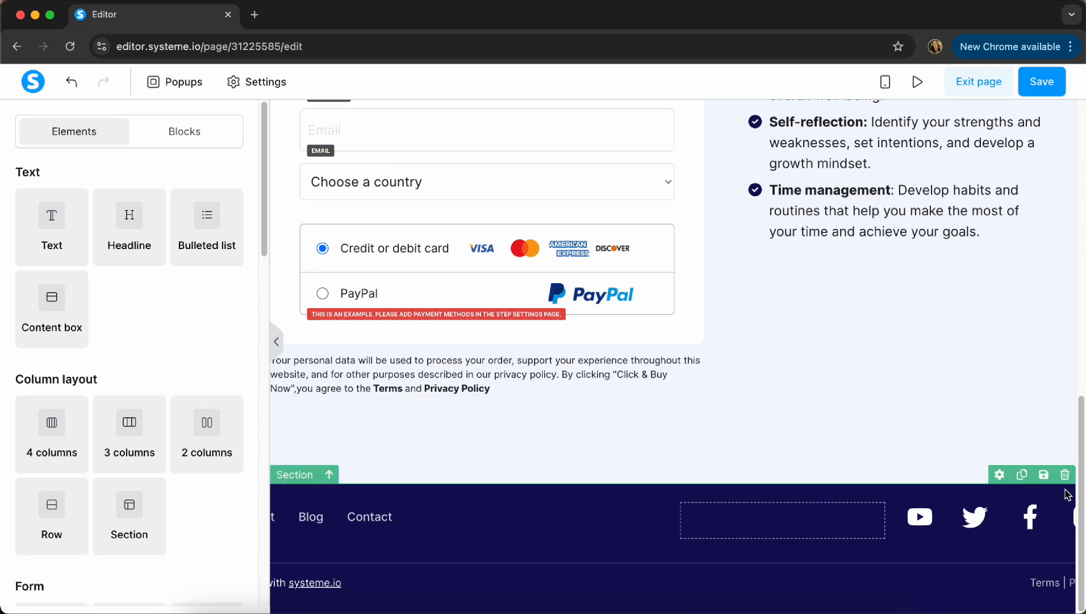
left_click(1066, 474)
key("Return")
Delete the Tax number field from the payment details form and save the page.
scroll(635, 493, "up", 5)
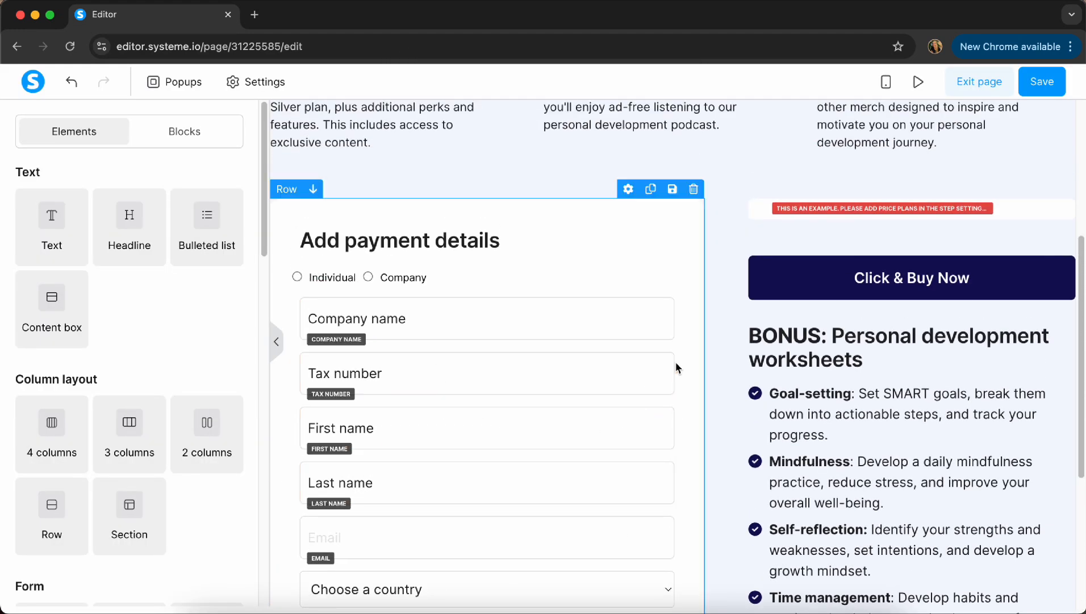
left_click(664, 342)
key("Return")
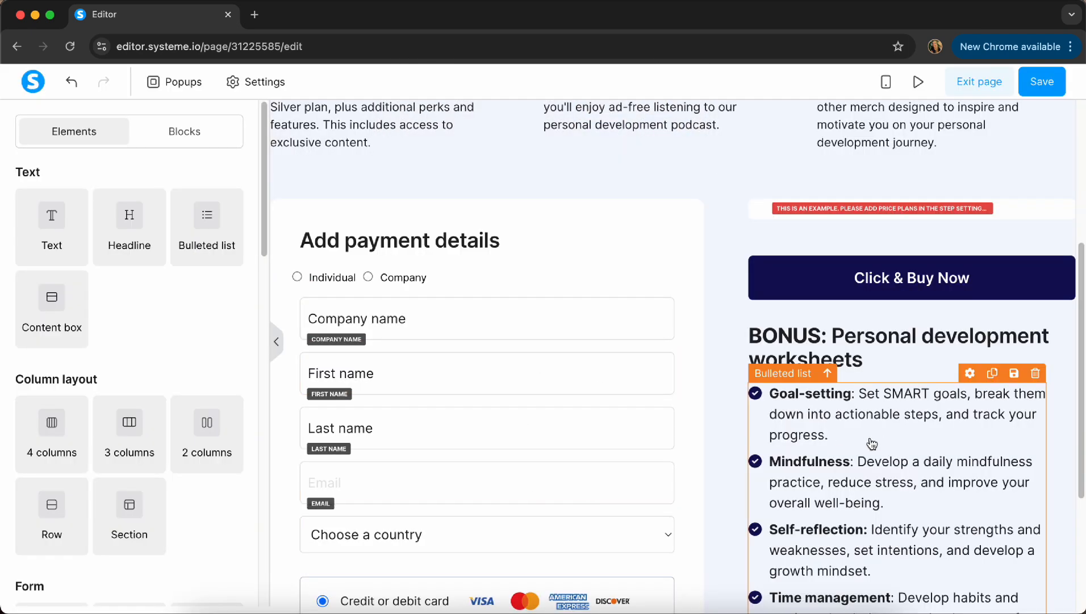
scroll(597, 287, "up", 2)
scroll(597, 288, "up", 4)
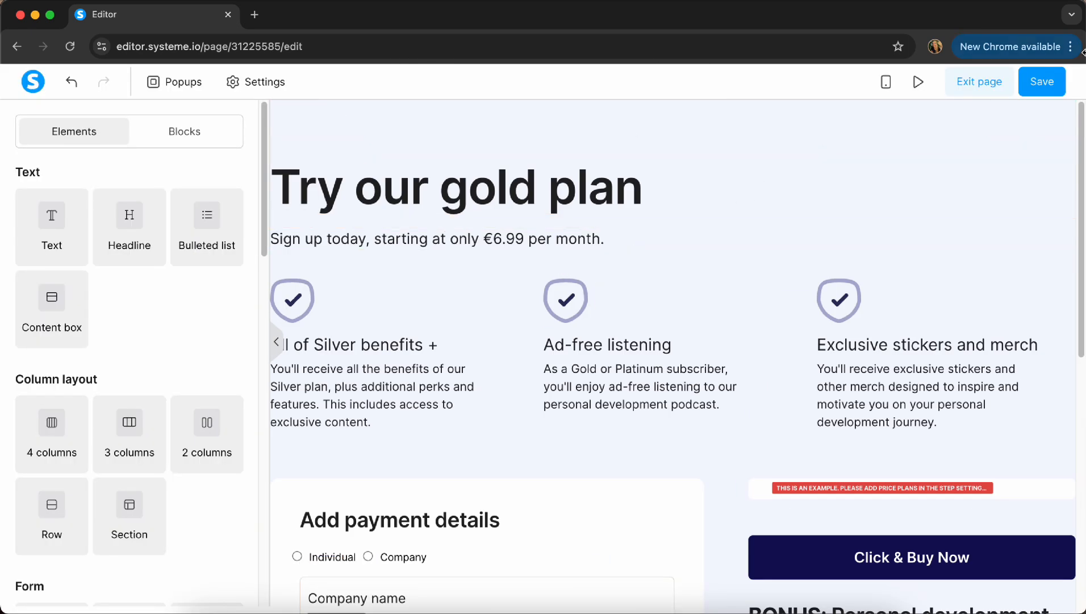
left_click(1045, 82)
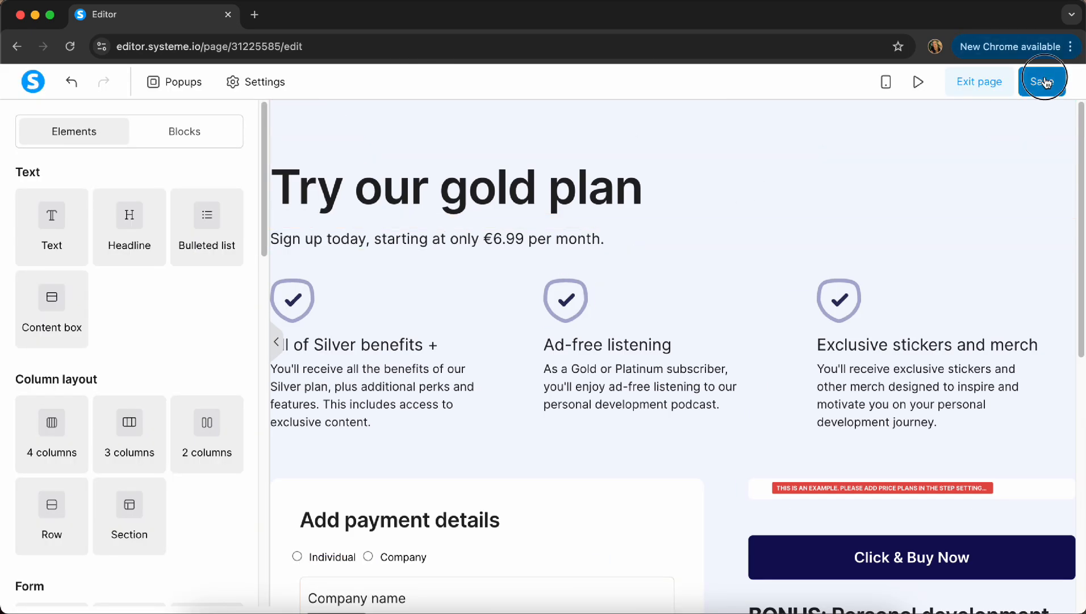
Preview the order form page in a browser tab, then check its mobile layout in the editor.
left_click(917, 82)
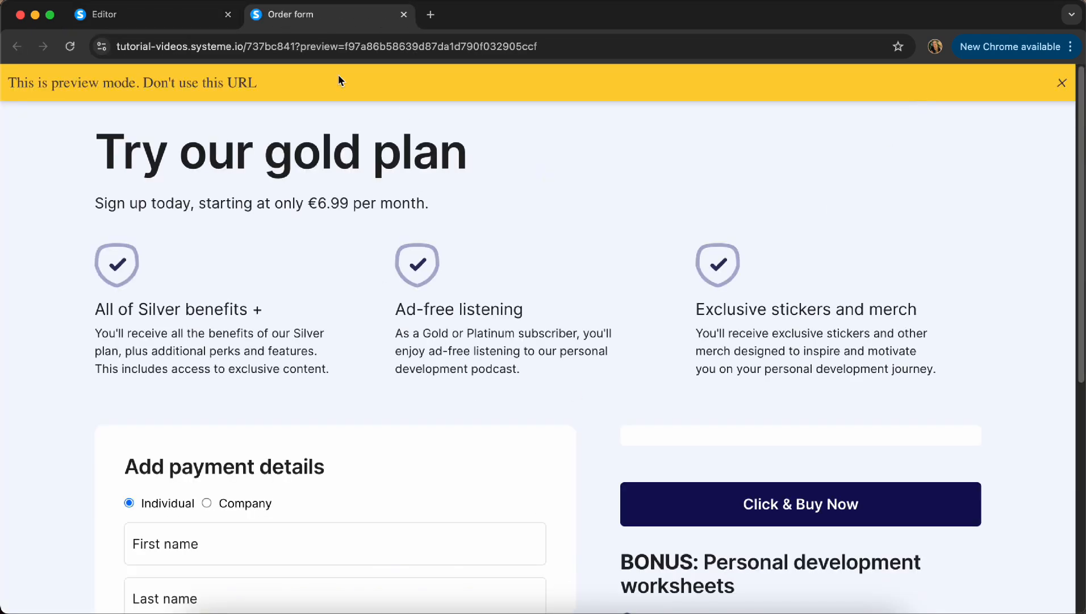
left_click(161, 15)
left_click(887, 82)
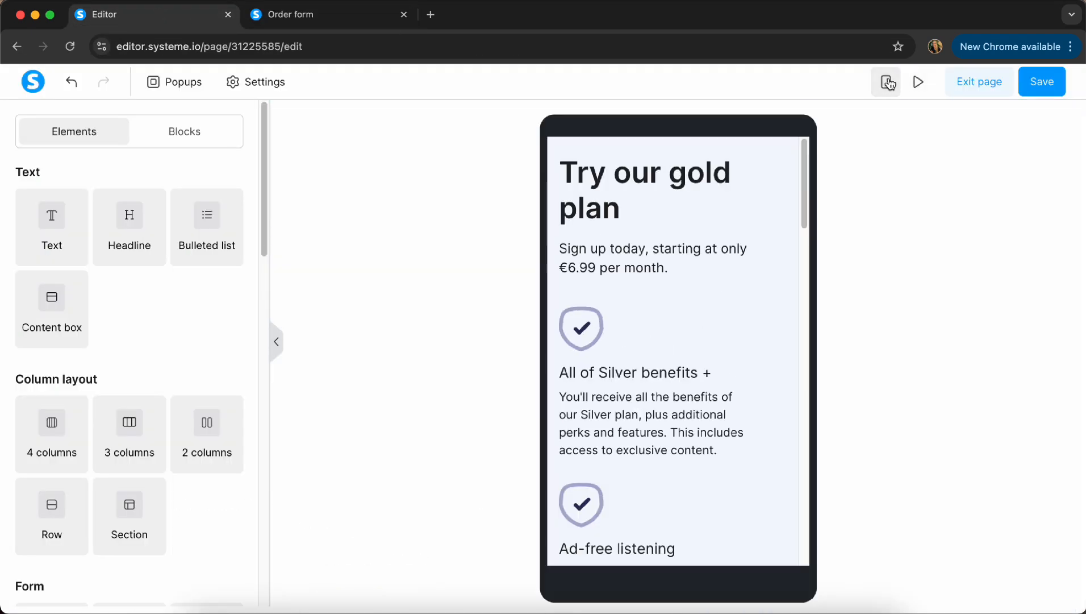
scroll(675, 309, "down", 10)
scroll(675, 308, "up", 10)
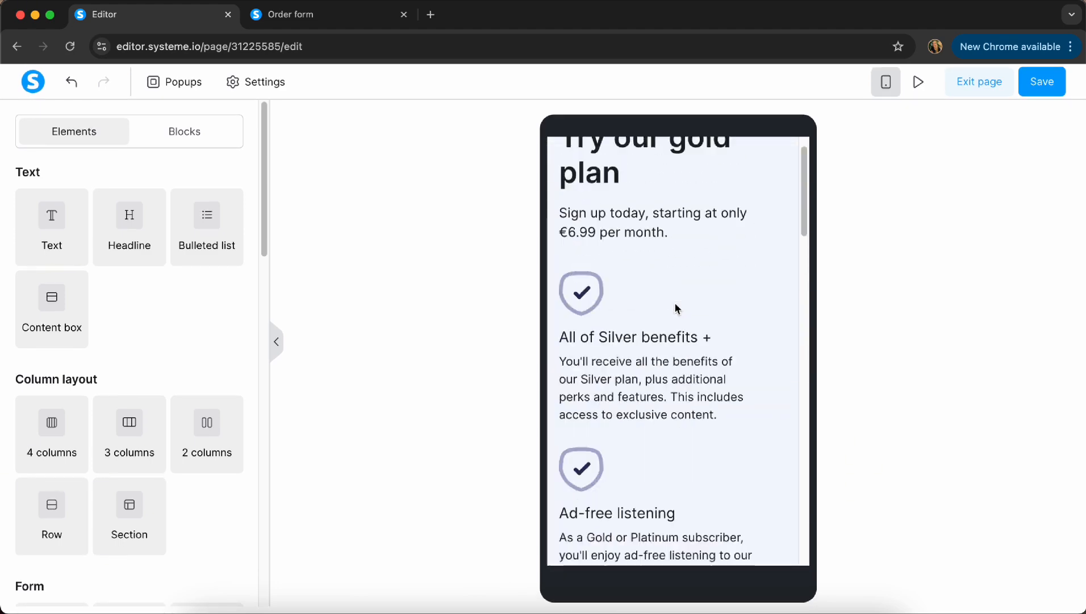
scroll(675, 309, "up", 1)
Exit the page editor, open the "9 Legal Documents Every Pediatric Sleep Consultant Needs" funnel and look through its list of steps.
left_click(977, 88)
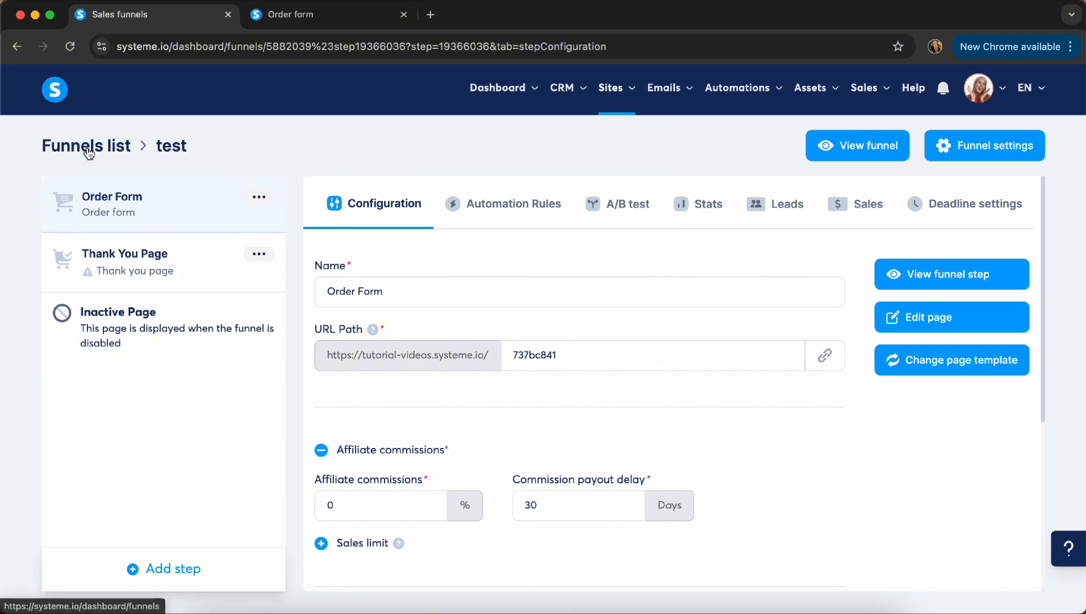
left_click(88, 151)
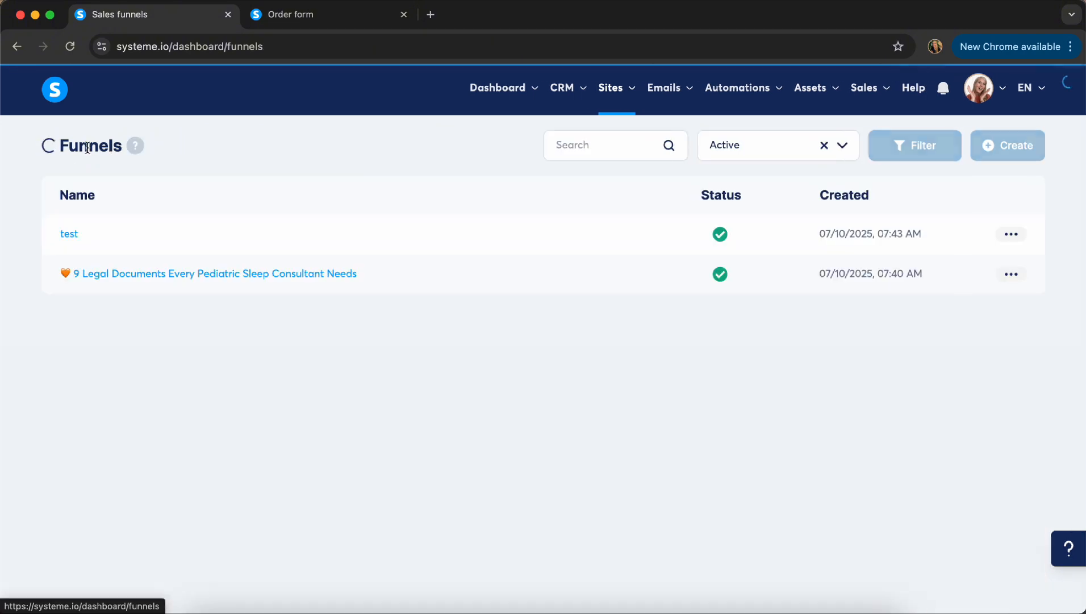
left_click(147, 276)
scroll(165, 398, "down", 1)
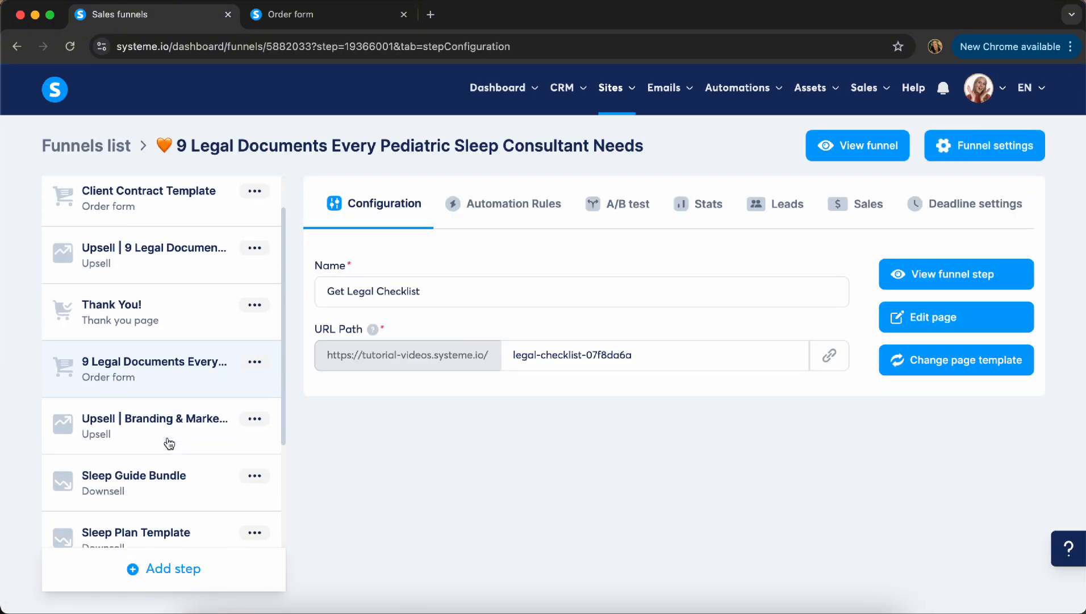
scroll(169, 443, "down", 3)
scroll(169, 443, "up", 4)
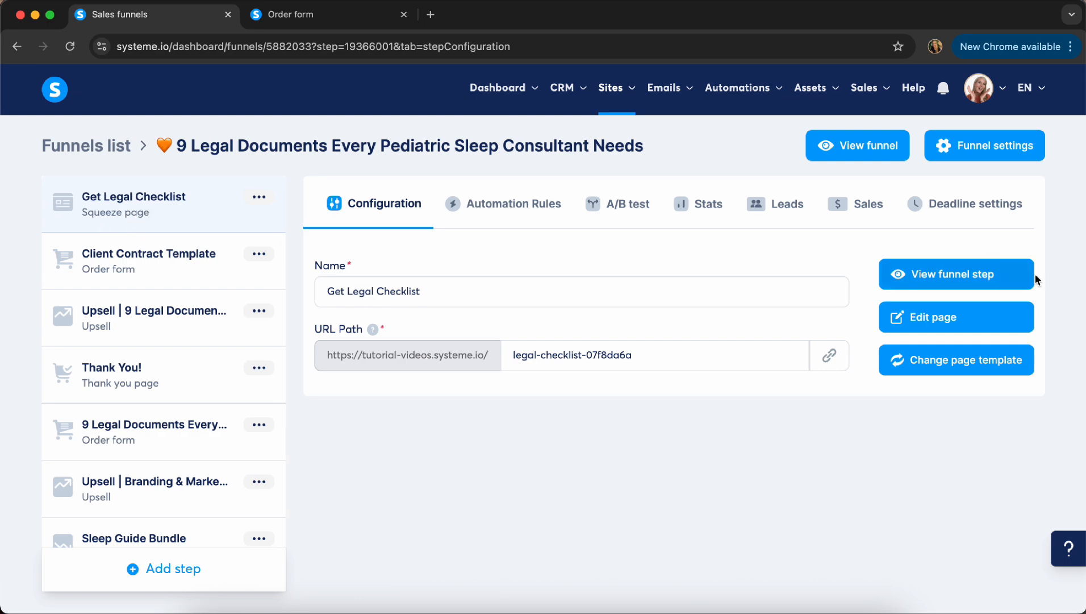
View the live Get Legal Checklist squeeze page and look over its full length.
left_click(979, 274)
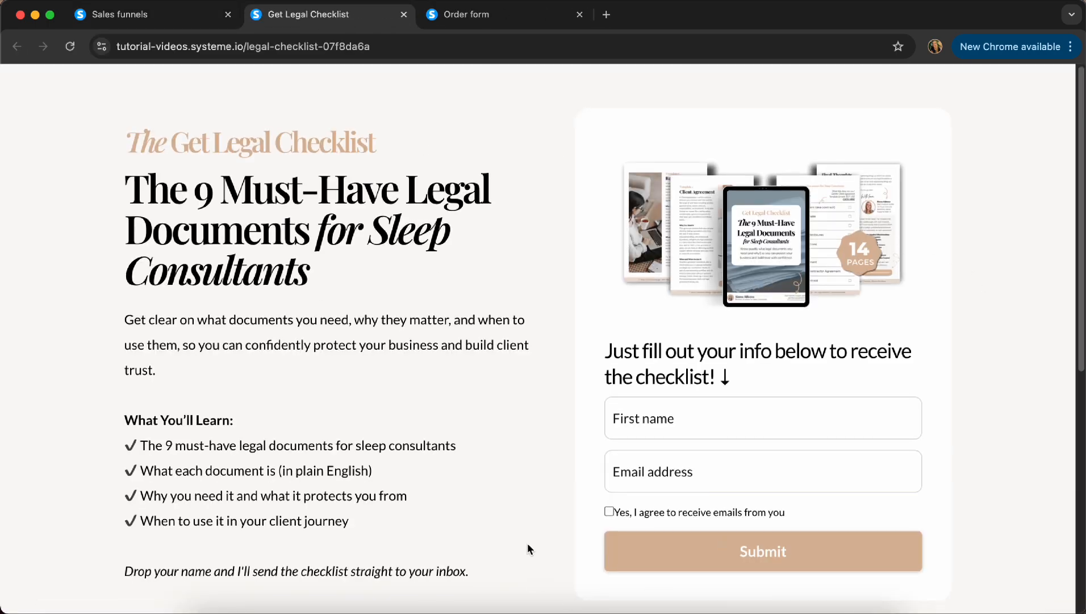
scroll(528, 549, "down", 10)
scroll(527, 549, "up", 10)
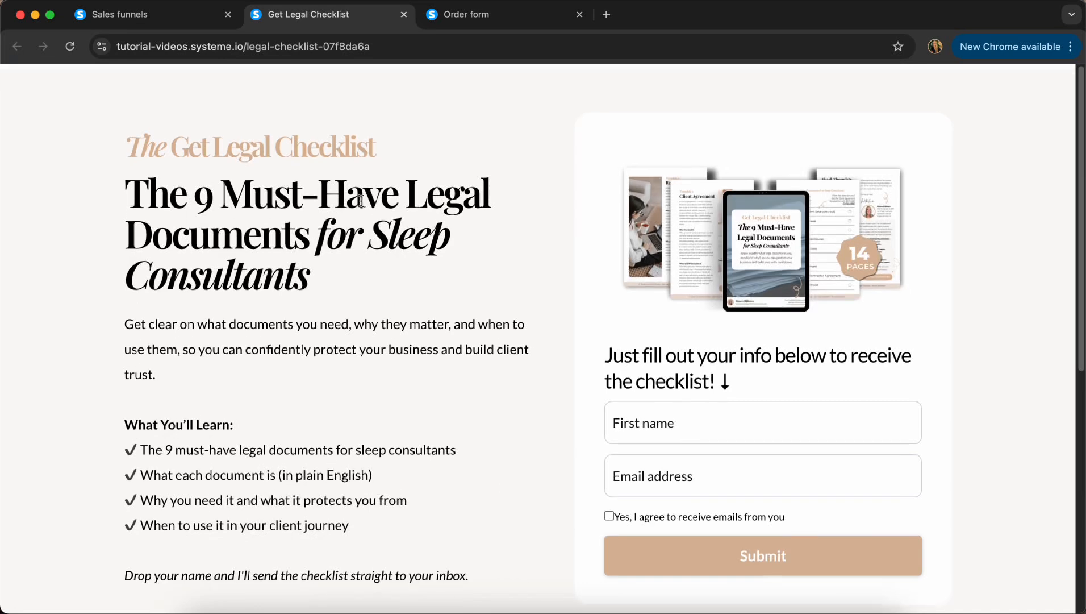
View the live page of the Client Contract Template order form and examine its offer, included sections, pricing and checkout form.
left_click(150, 22)
left_click(174, 280)
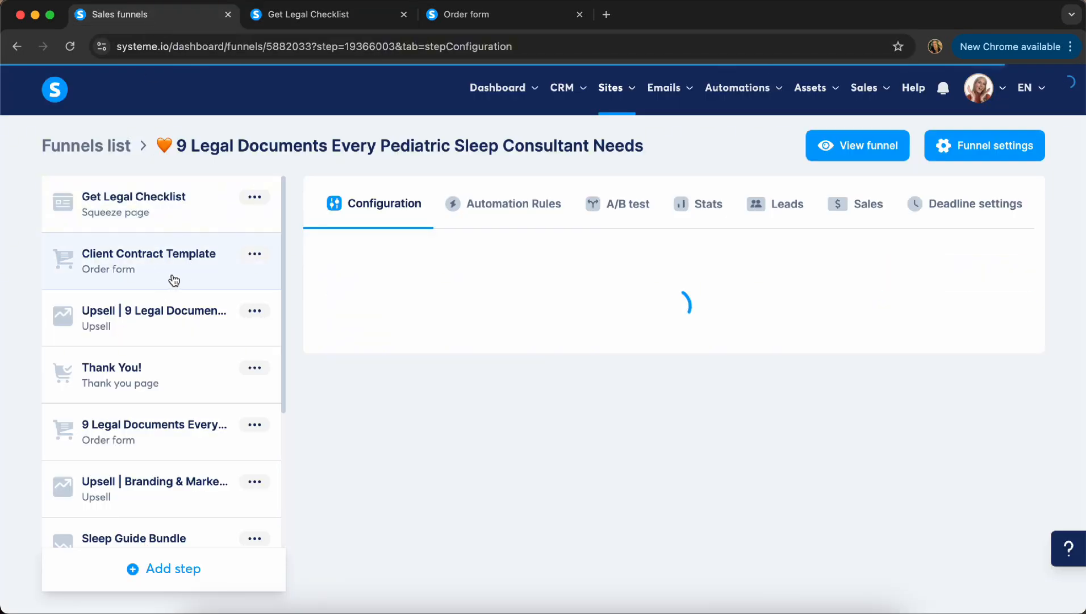
left_click(934, 275)
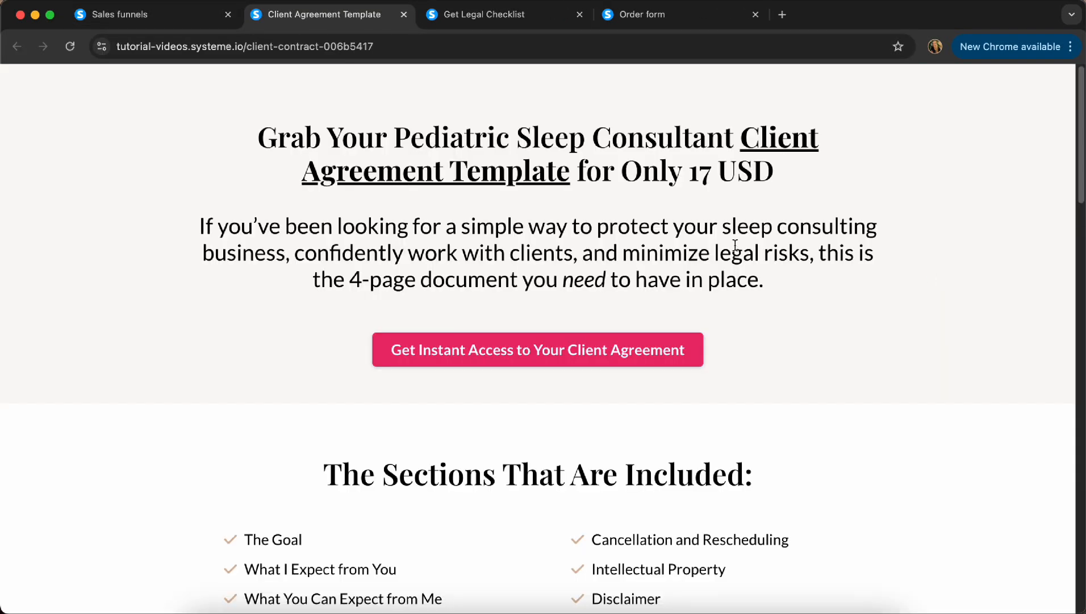
scroll(824, 356, "down", 3)
scroll(824, 357, "down", 20)
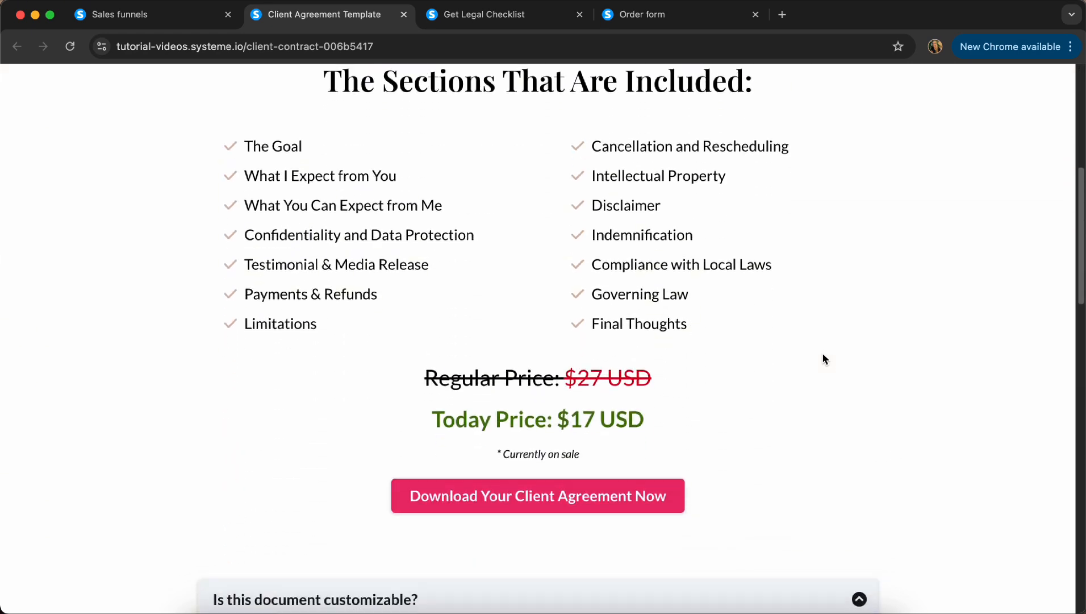
scroll(825, 358, "down", 5)
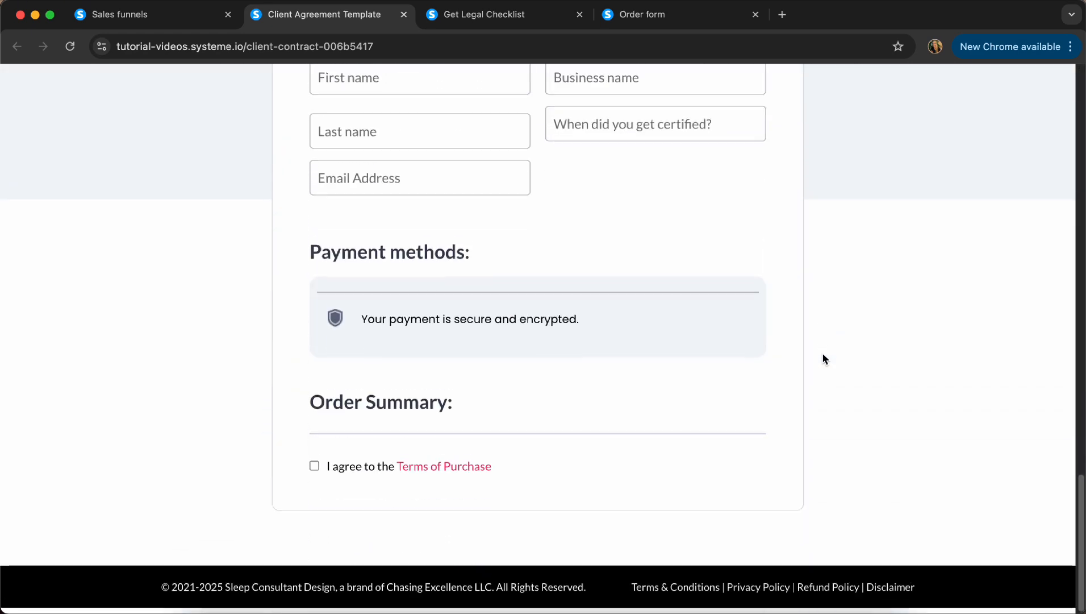
scroll(753, 323, "up", 3)
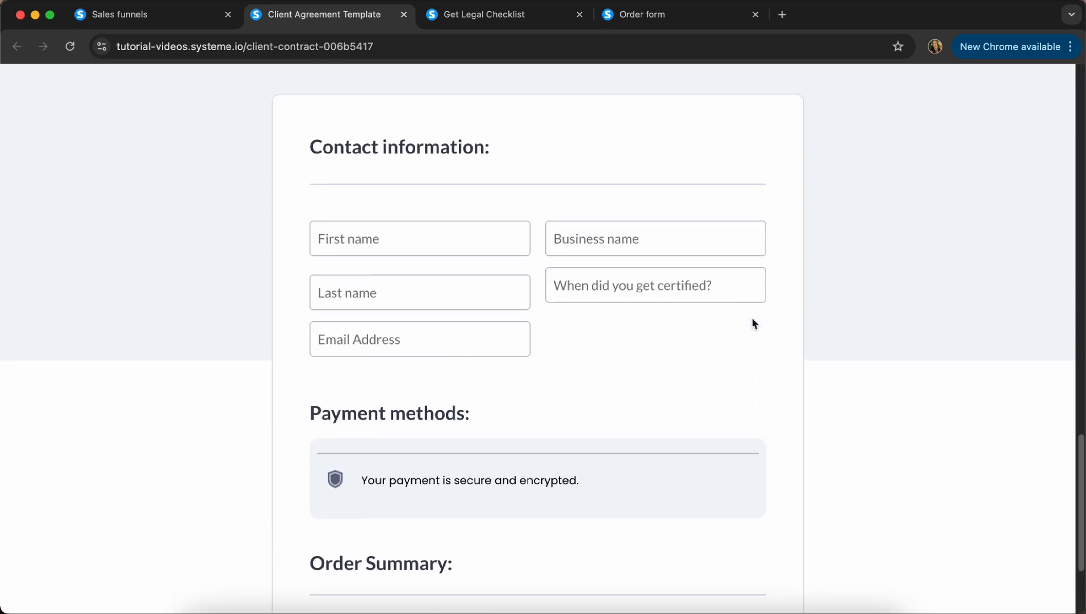
scroll(709, 295, "up", 20)
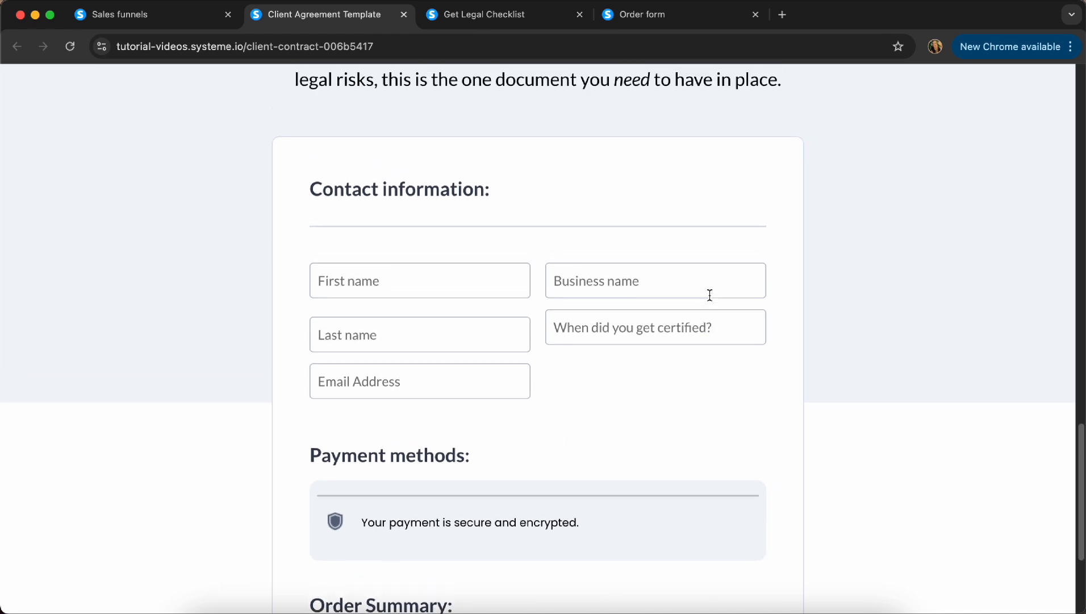
scroll(538, 498, "down", 9)
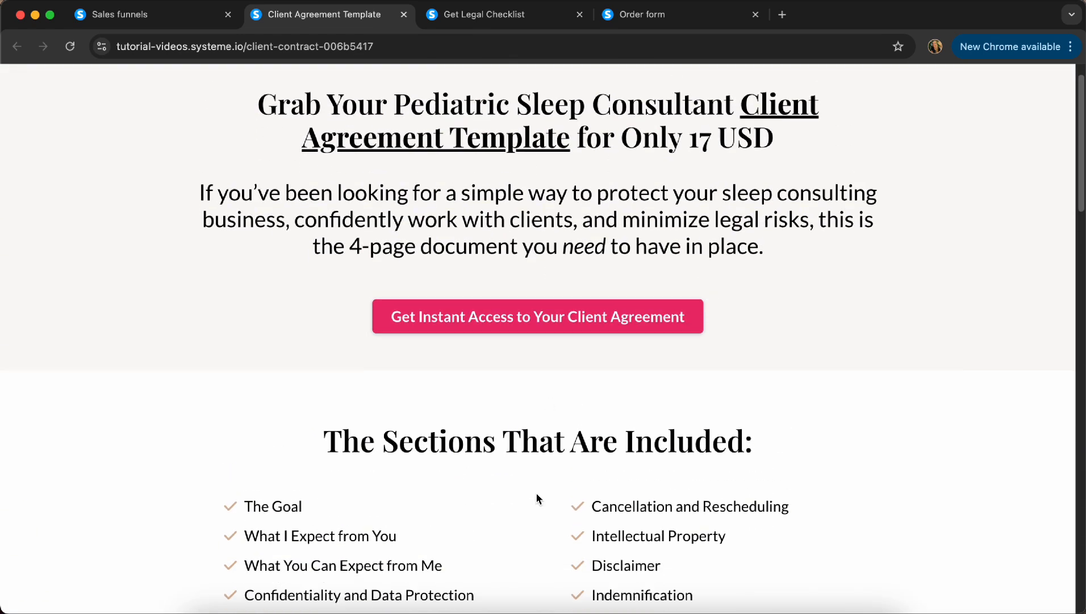
scroll(539, 498, "up", 3)
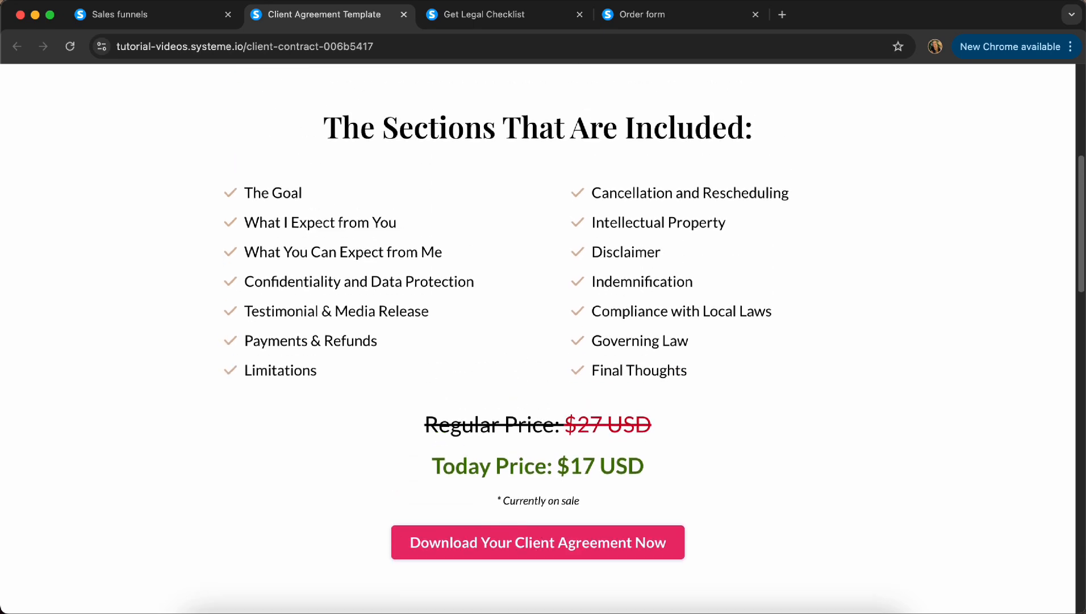
scroll(498, 246, "up", 6)
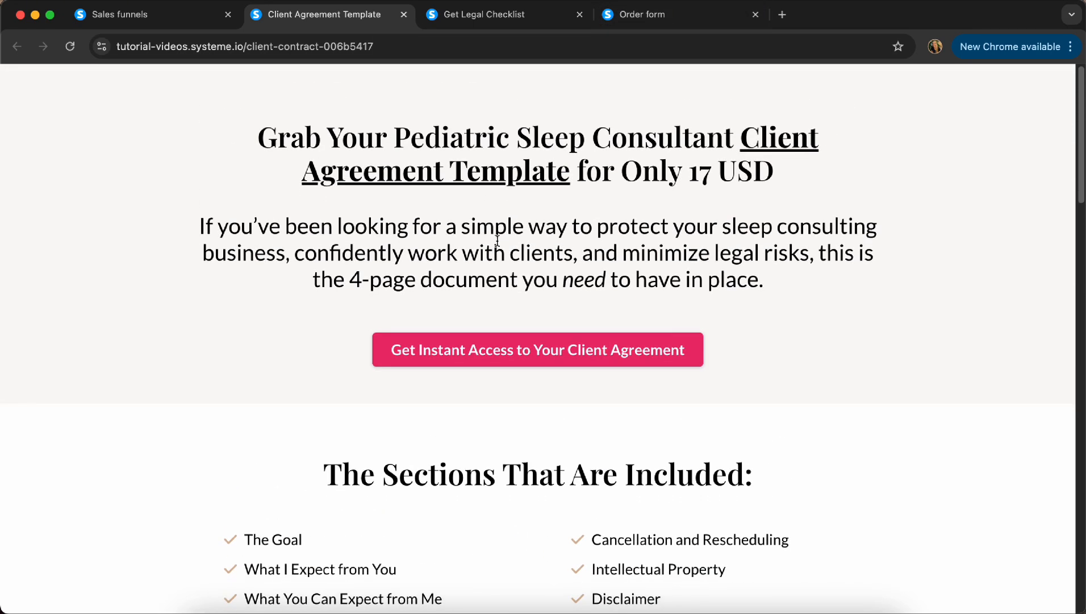
scroll(606, 537, "down", 3)
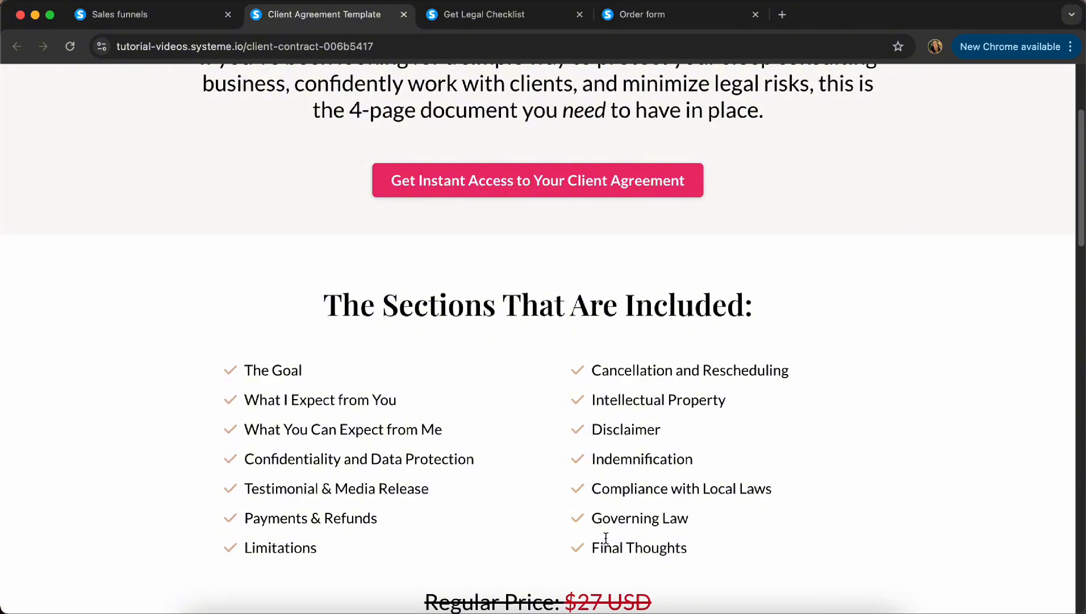
Look over the included sections, sale price and FAQ on the live client agreement page.
scroll(420, 560, "up", 1)
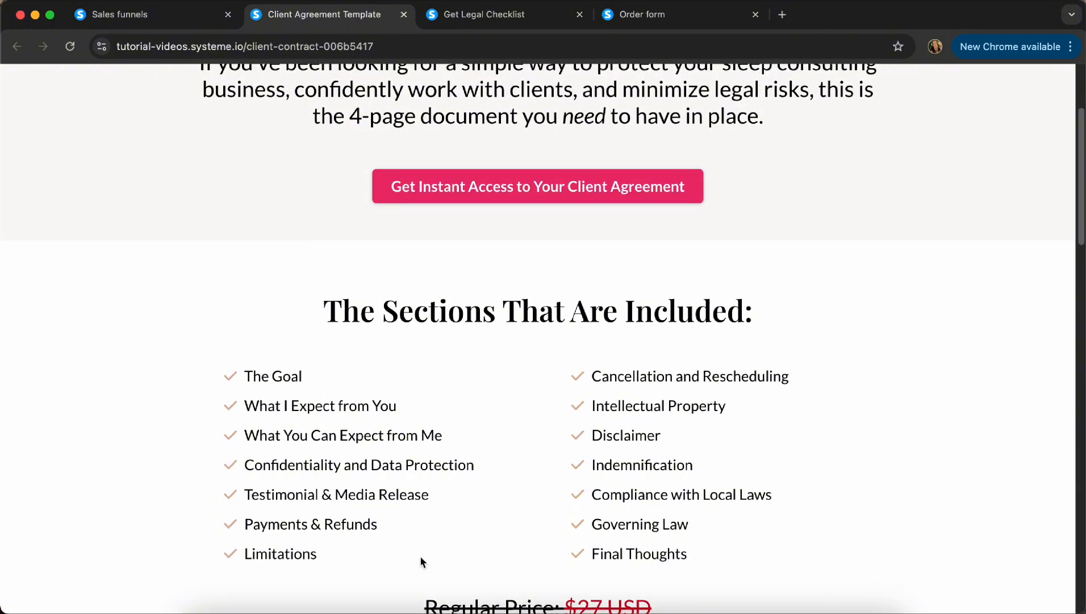
scroll(420, 560, "down", 10)
scroll(359, 291, "up", 3)
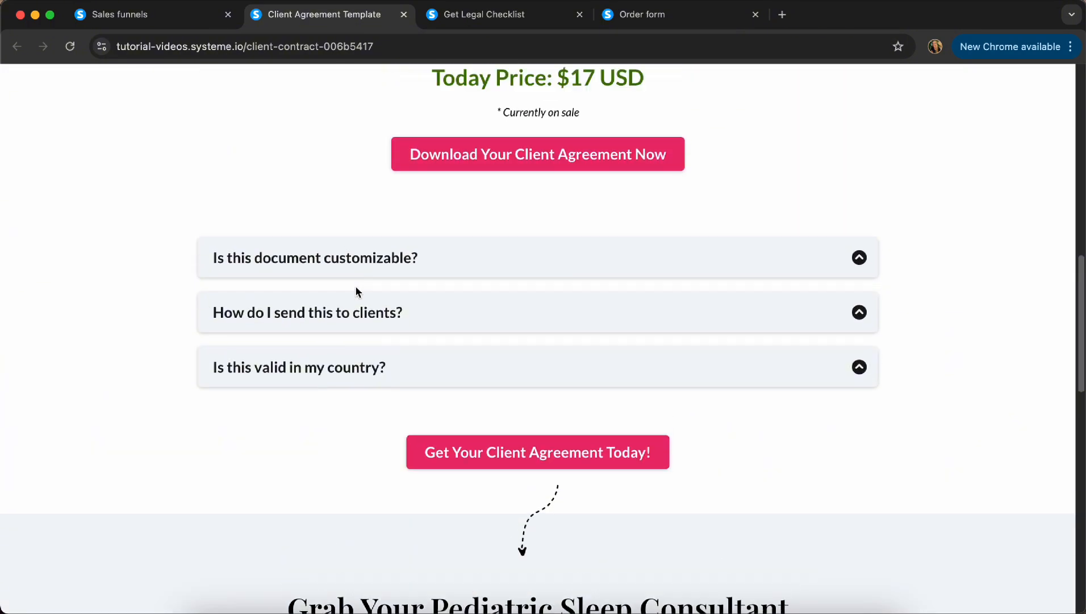
View the live page of the 9 Legal Documents Template Pack upsell and look over its full length.
left_click(157, 17)
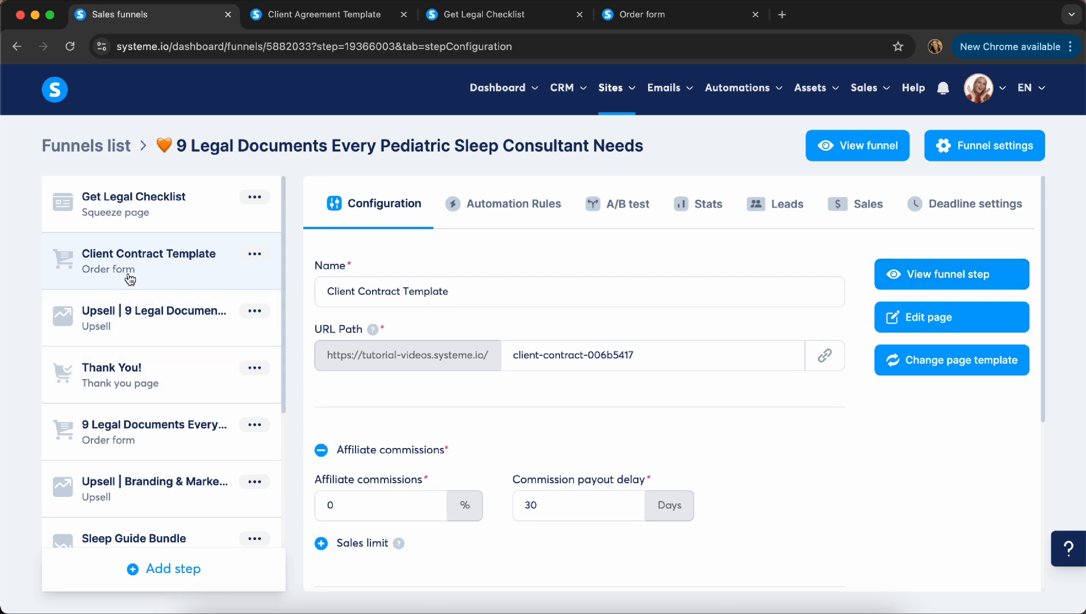
left_click(139, 338)
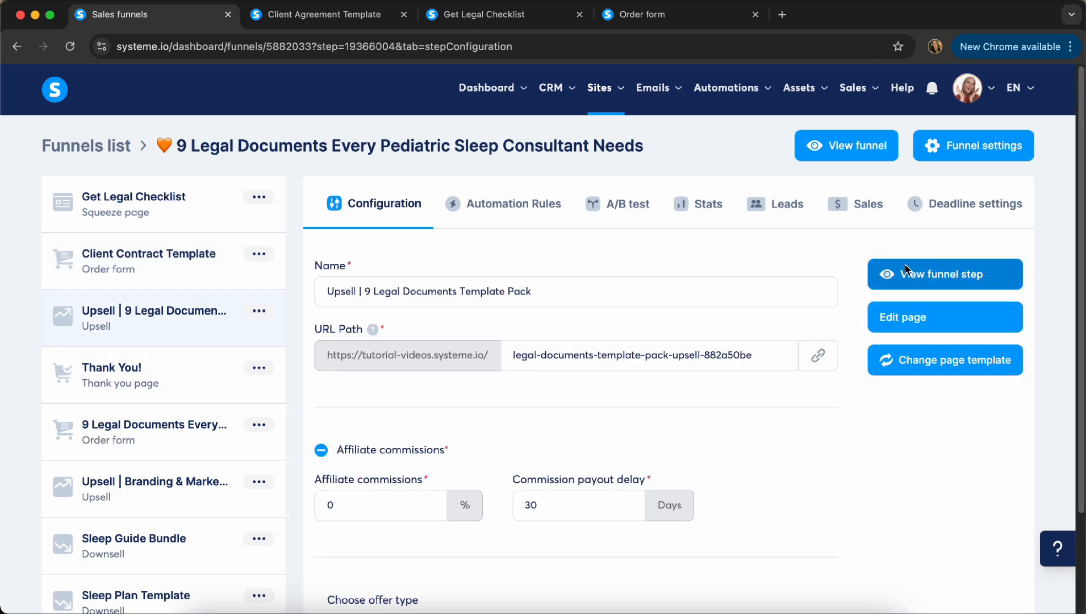
left_click(897, 271)
scroll(392, 278, "down", 20)
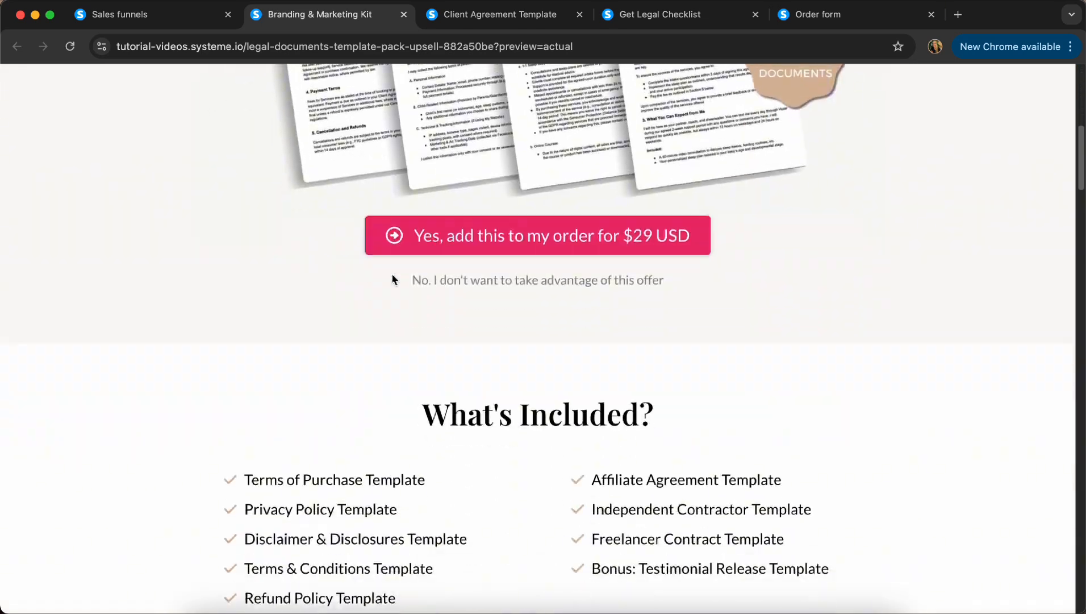
scroll(392, 279, "down", 20)
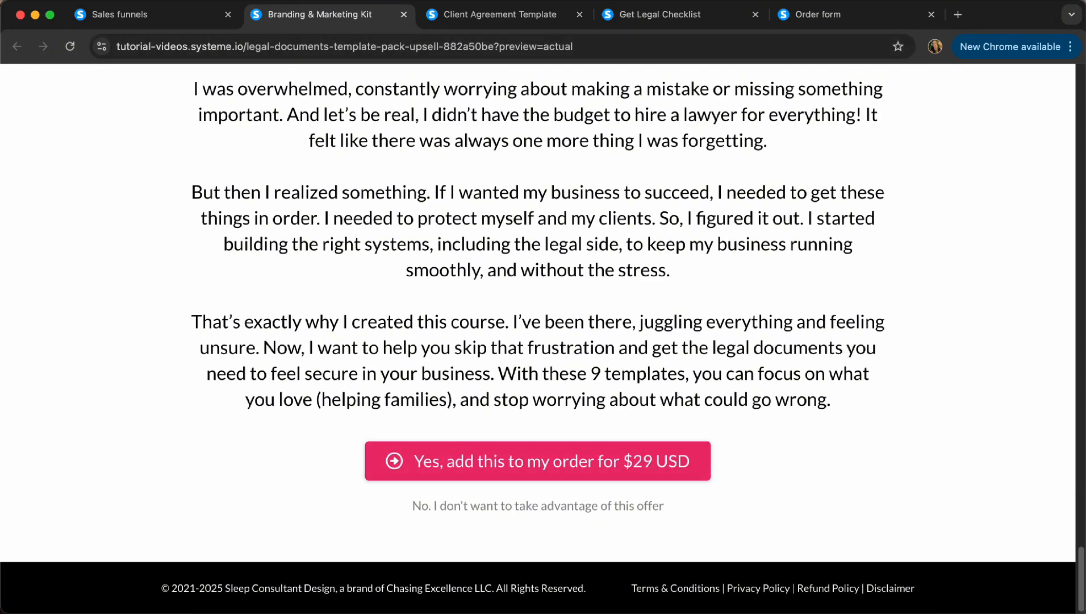
View the live page of the funnel's Thank You! step.
left_click(152, 16)
left_click(186, 393)
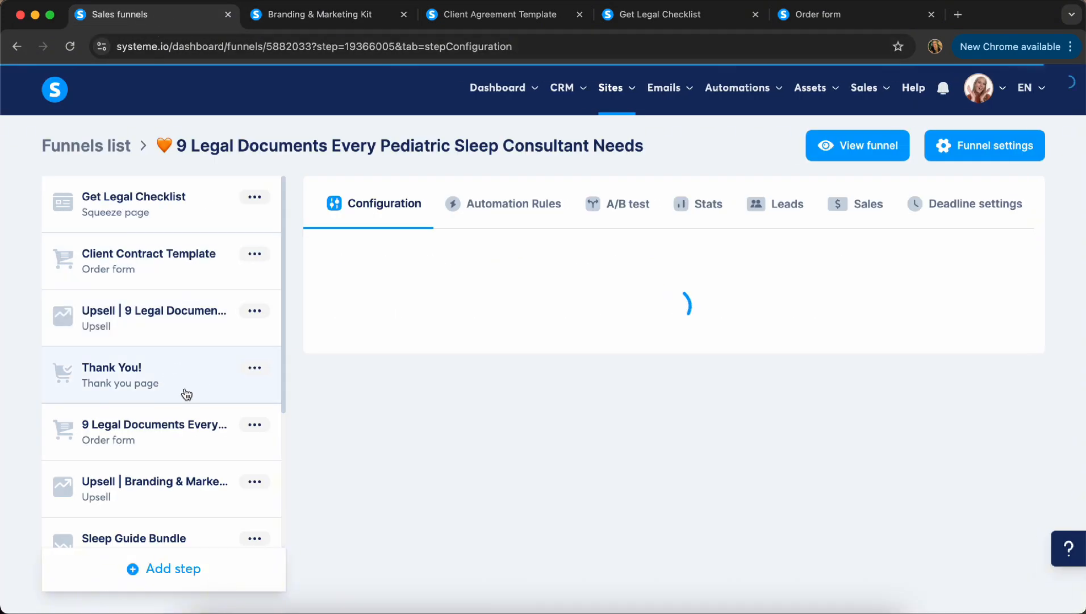
left_click(903, 278)
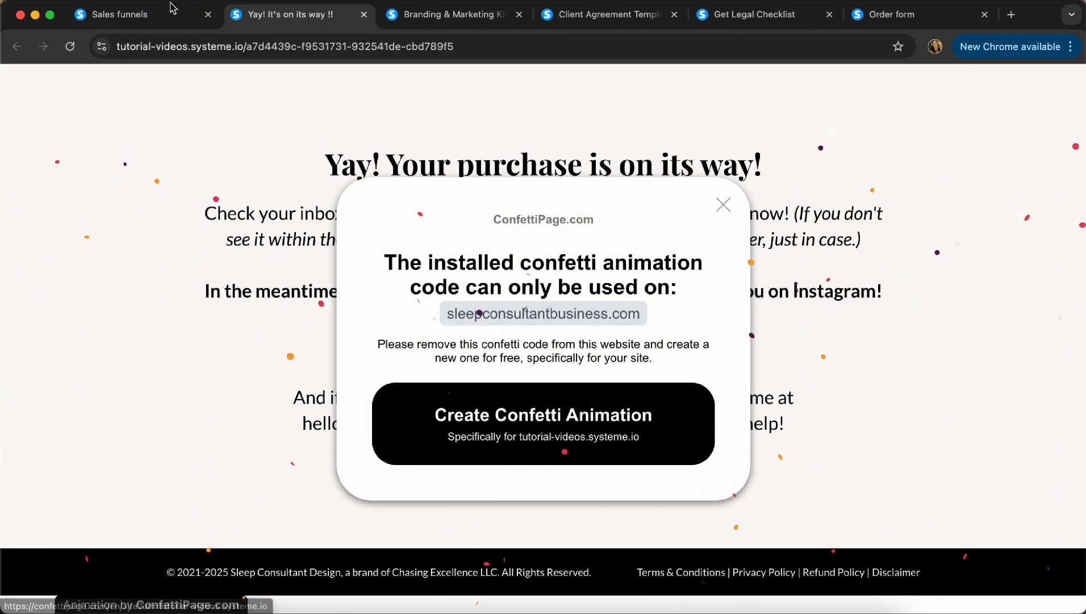
Open the Client Contract Template order form in the page editor and examine its contact, payment and order summary sections.
left_click(162, 18)
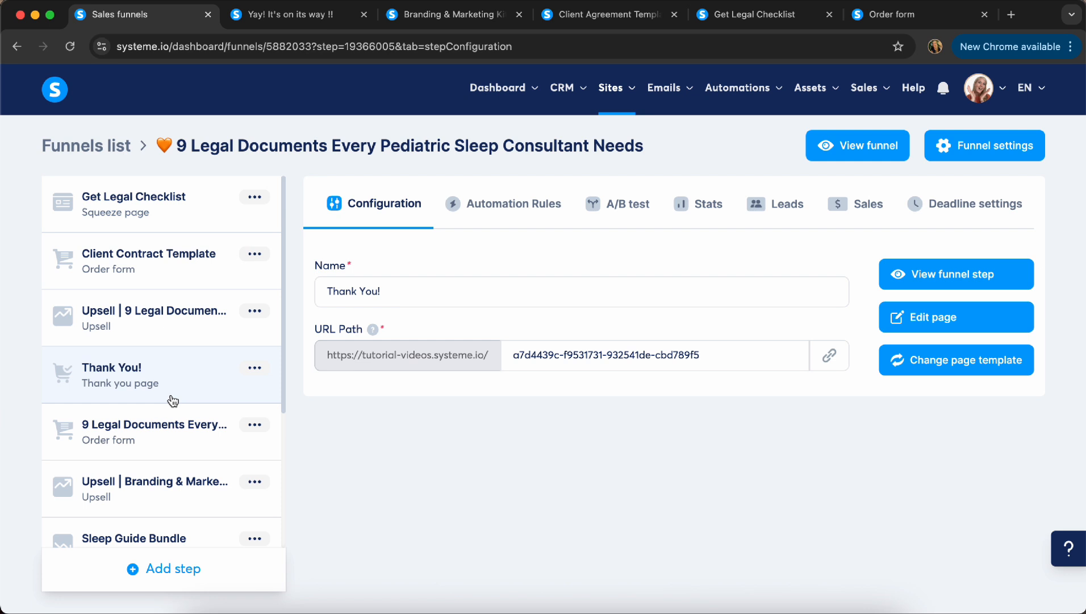
left_click(173, 274)
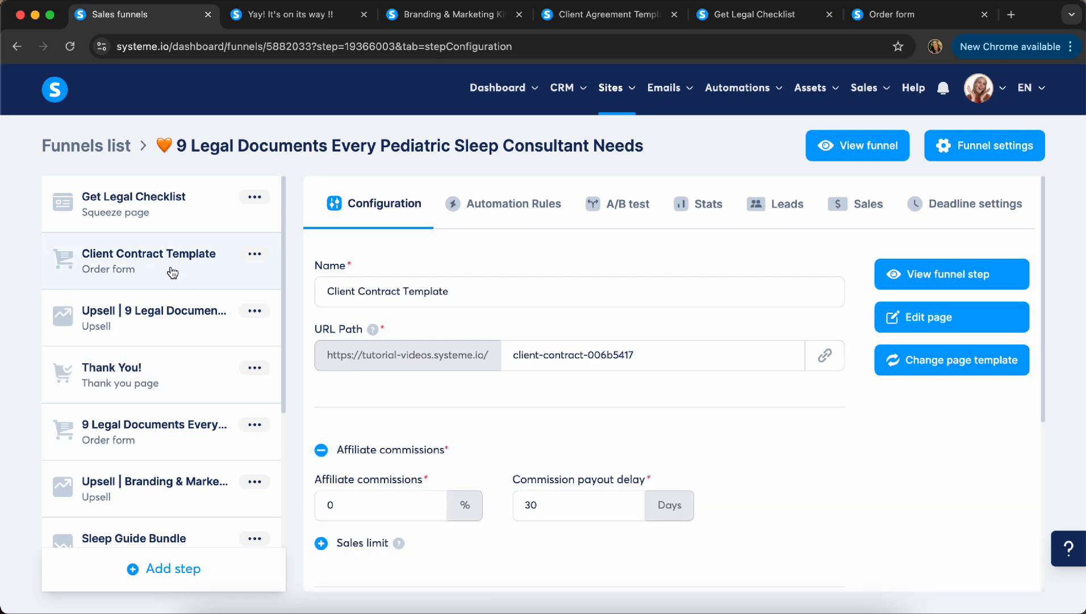
left_click(904, 316)
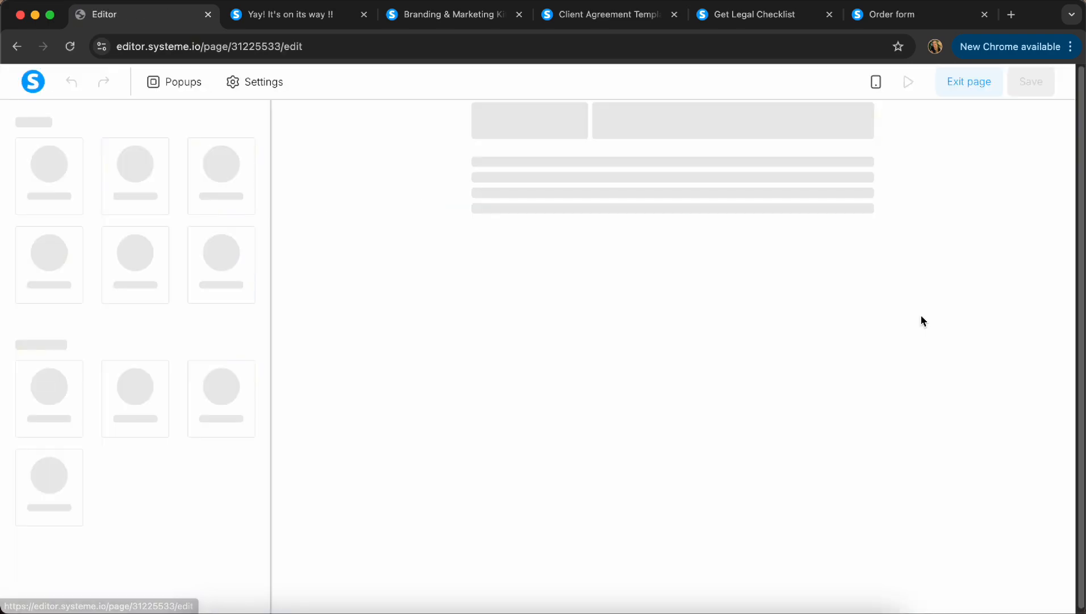
scroll(790, 550, "down", 10)
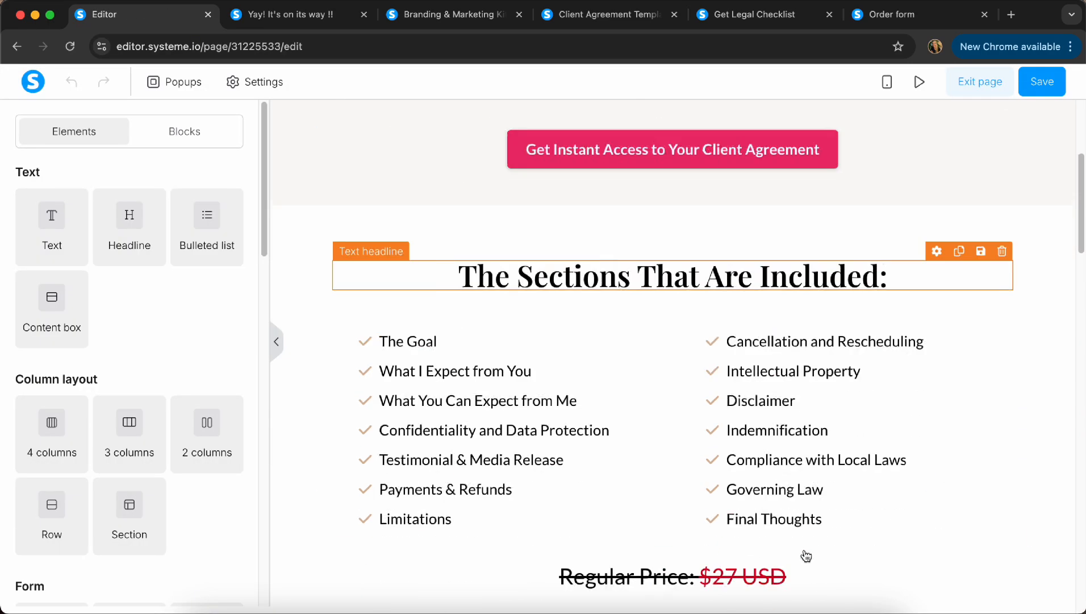
scroll(718, 517, "down", 15)
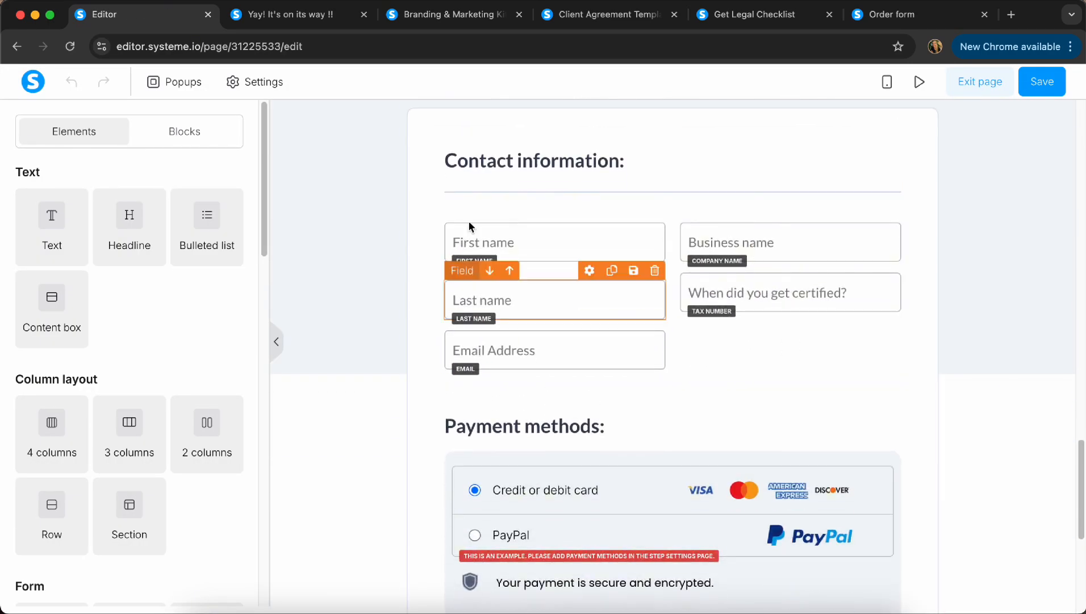
scroll(833, 337, "down", 6)
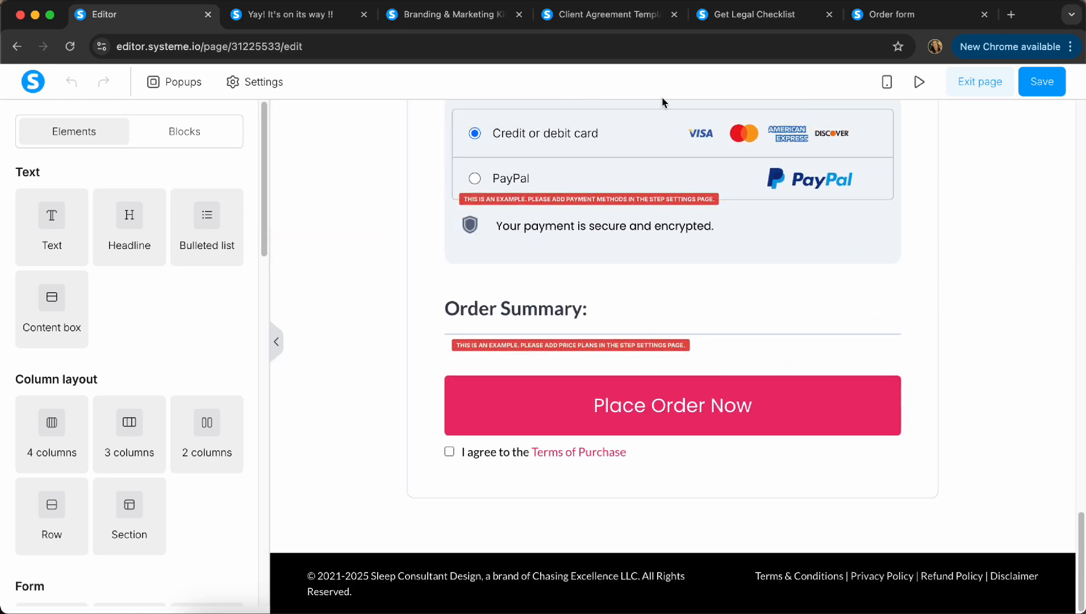
scroll(835, 366, "up", 3)
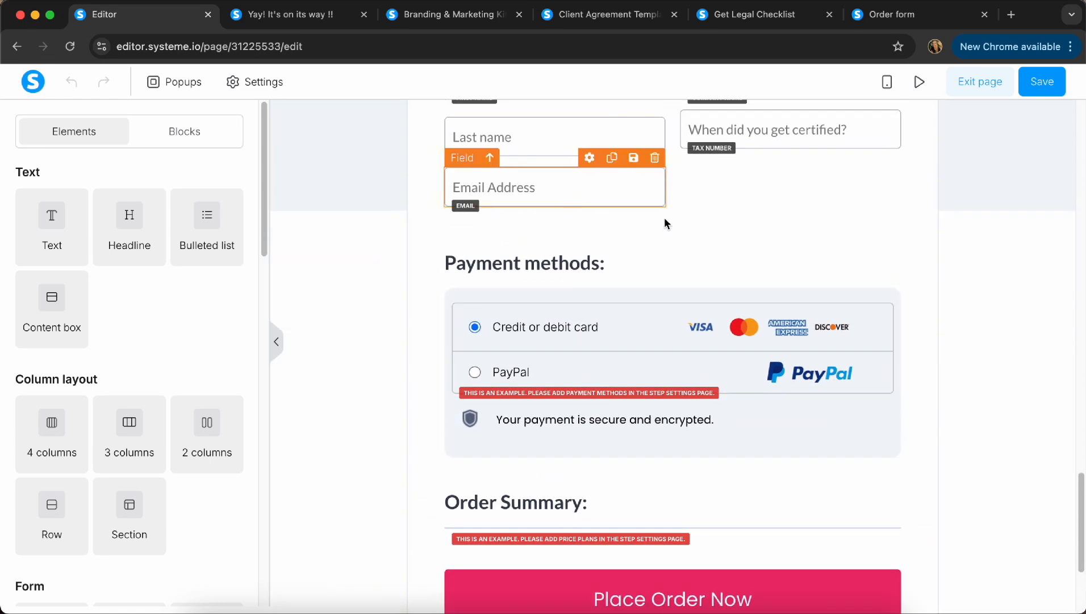
scroll(585, 386, "up", 3)
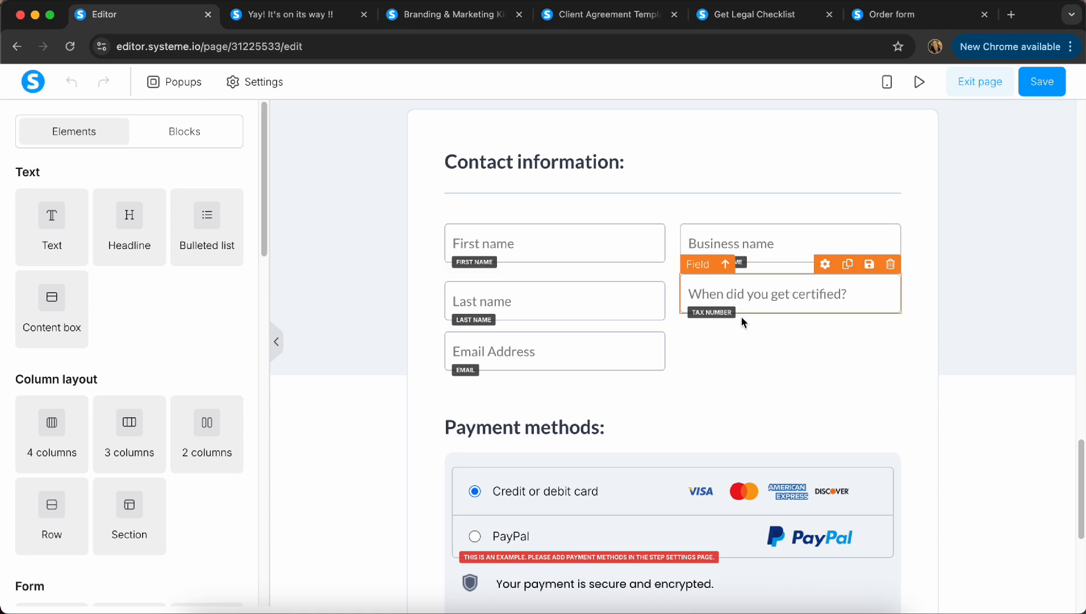
Duplicate the "When did you get certified?" field under Contact information and look through the input types available for the copy.
left_click(848, 265)
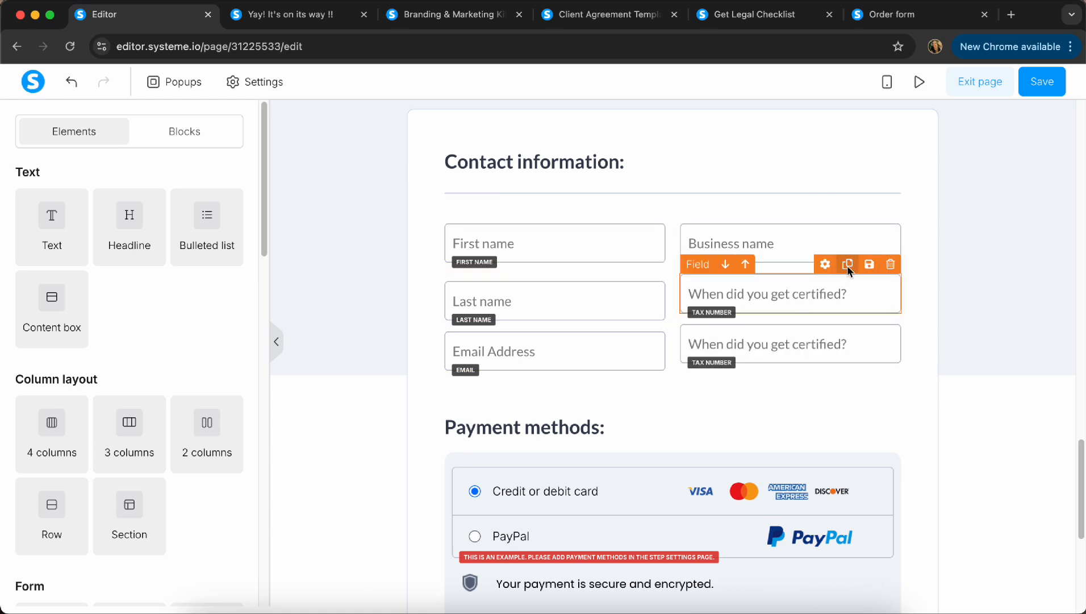
left_click(770, 344)
left_click(49, 256)
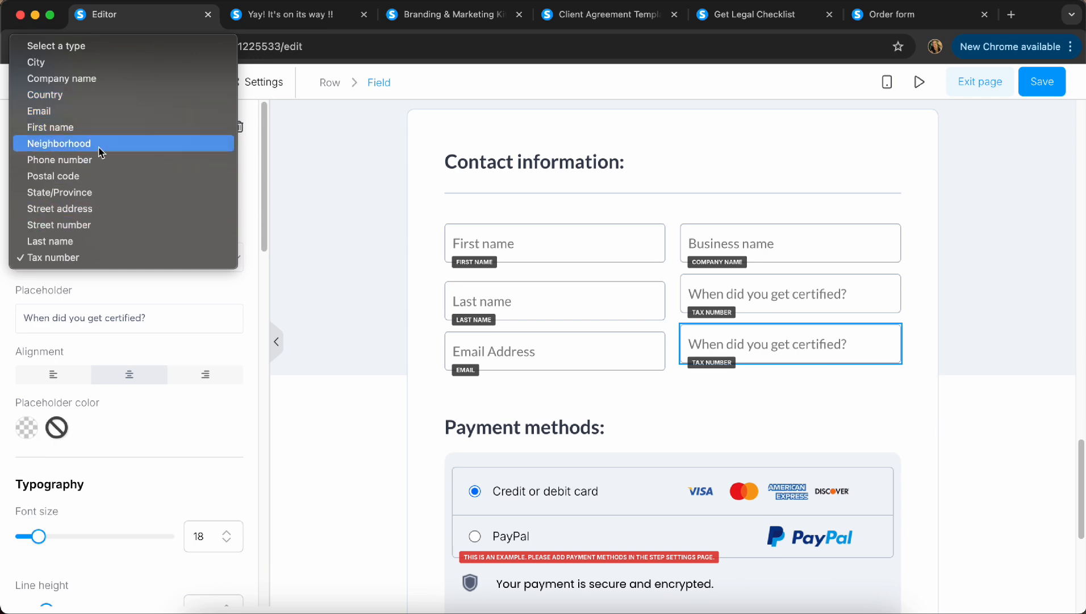
left_click(364, 188)
Revisit the live thank-you page and look over the live upsell page down to its introduction video.
left_click(315, 23)
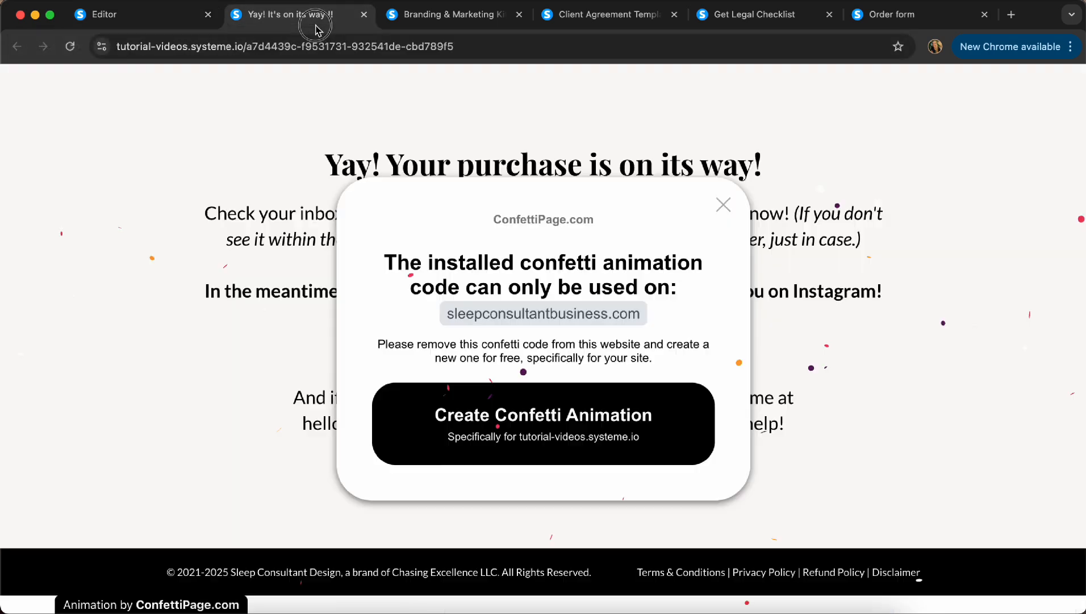
left_click(421, 17)
scroll(469, 90, "down", 5)
scroll(482, 103, "up", 1)
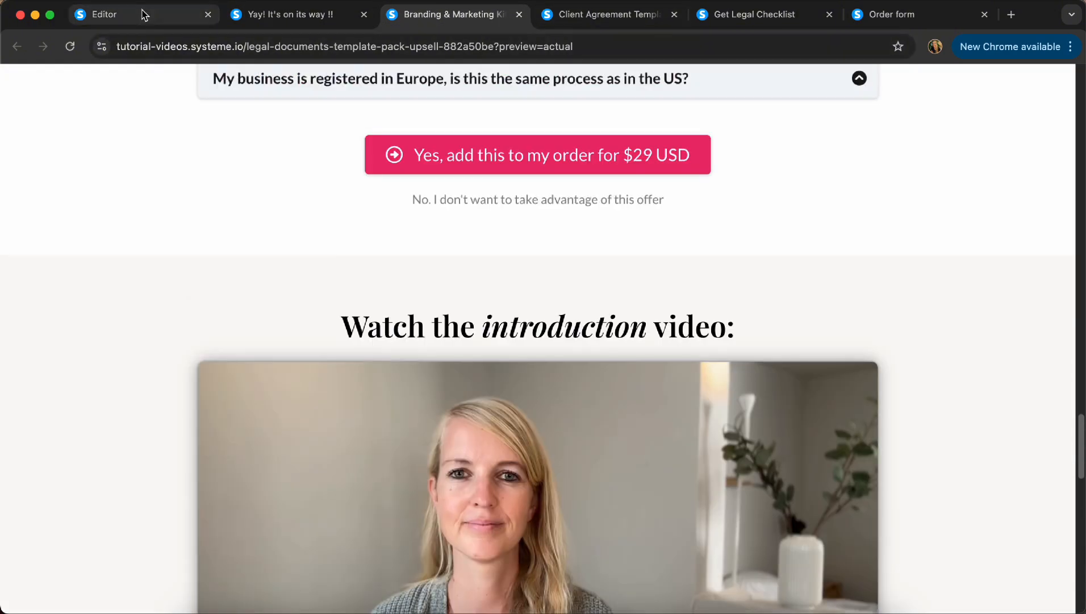
Return to the Client Contract Template editor and exit the page, saving the changes.
left_click(141, 17)
left_click(985, 93)
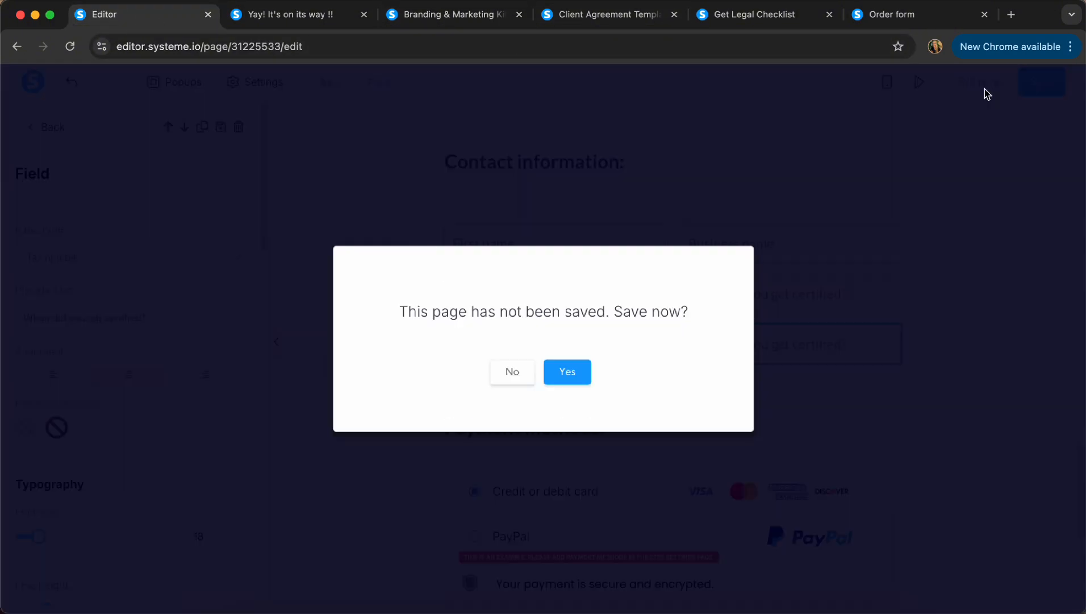
left_click(573, 377)
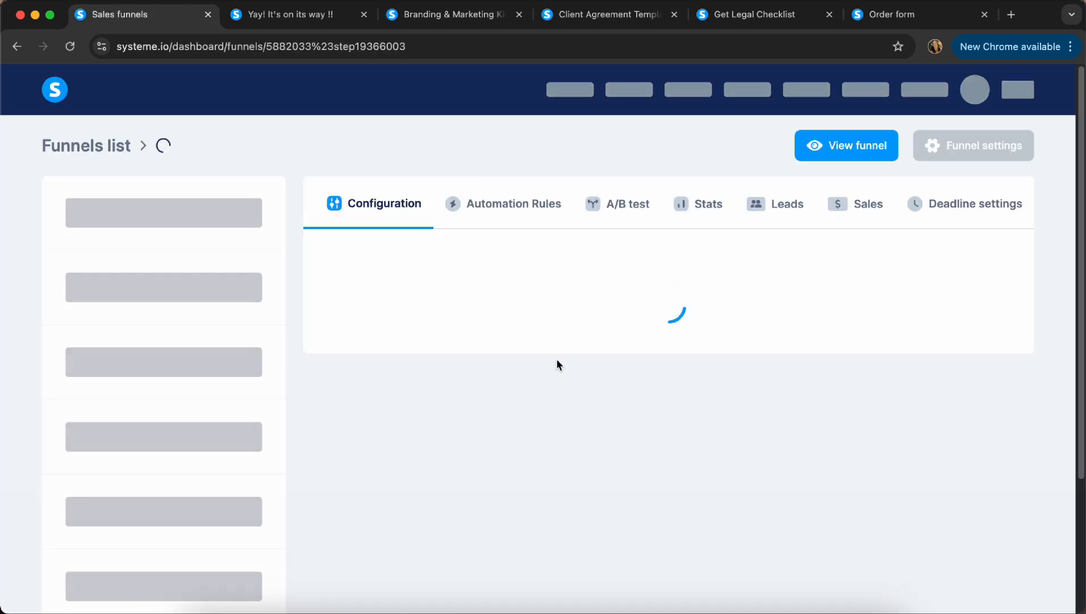
Open the form for creating a CRM contact and examine its default fields, custom field option and tag section.
mouse_move(570, 94)
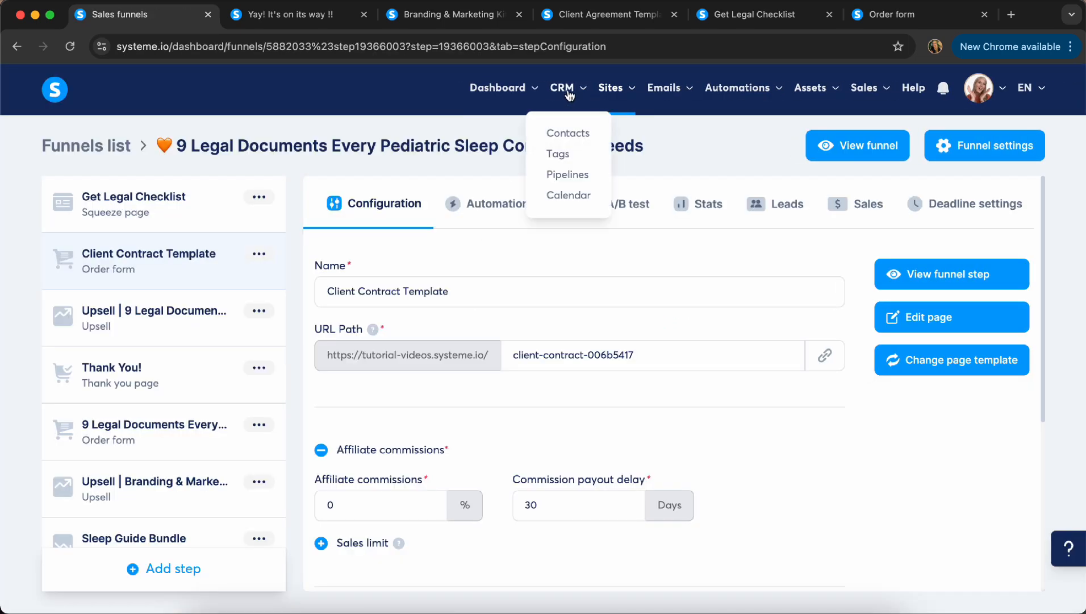
left_click(565, 134)
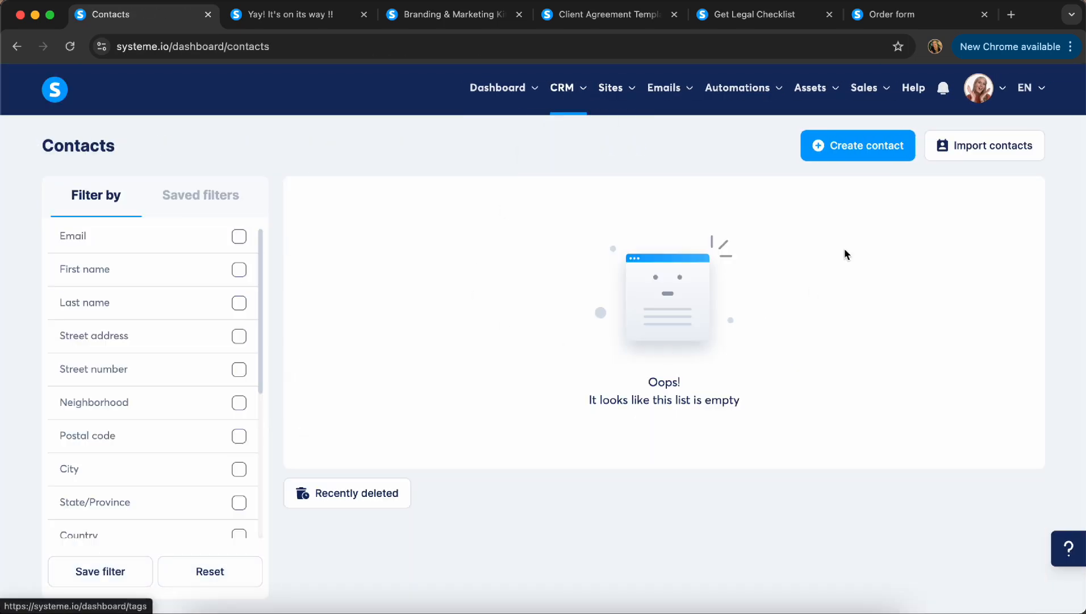
left_click(848, 151)
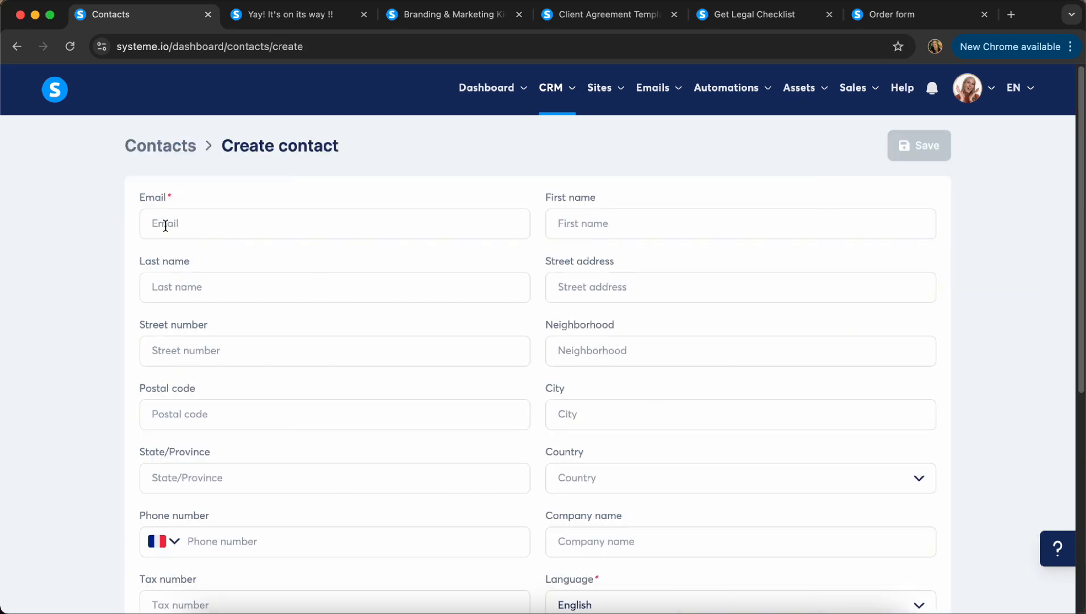
left_click(304, 225)
scroll(321, 225, "down", 7)
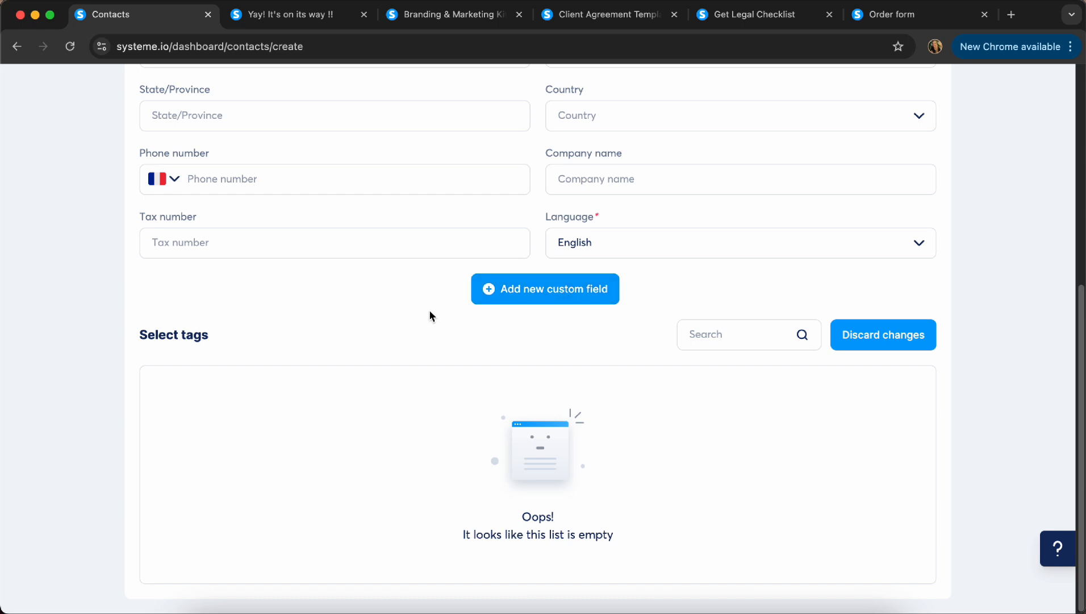
scroll(429, 312, "up", 4)
scroll(429, 315, "up", 2)
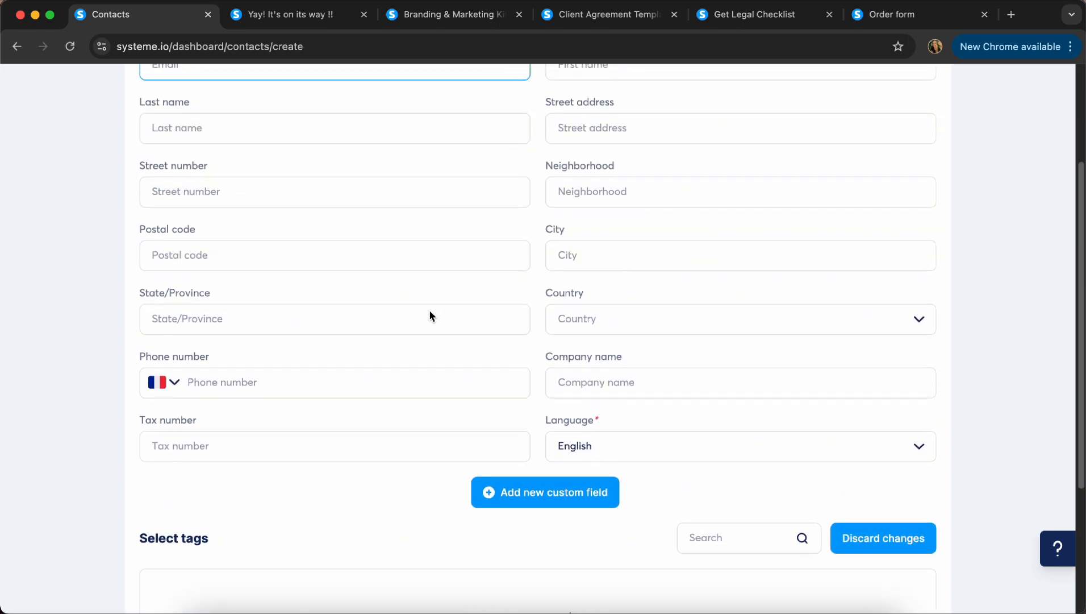
scroll(430, 315, "down", 1)
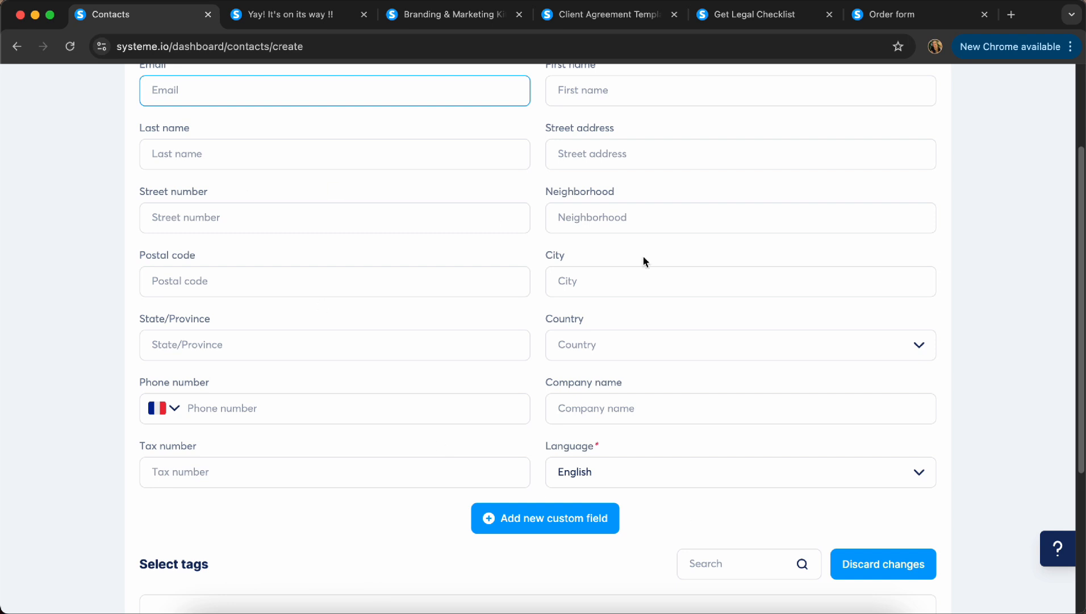
scroll(781, 284, "up", 5)
Reopen the 9 Legal Documents funnel's Client Contract Template page in the editor and go to its contact fields.
mouse_move(597, 98)
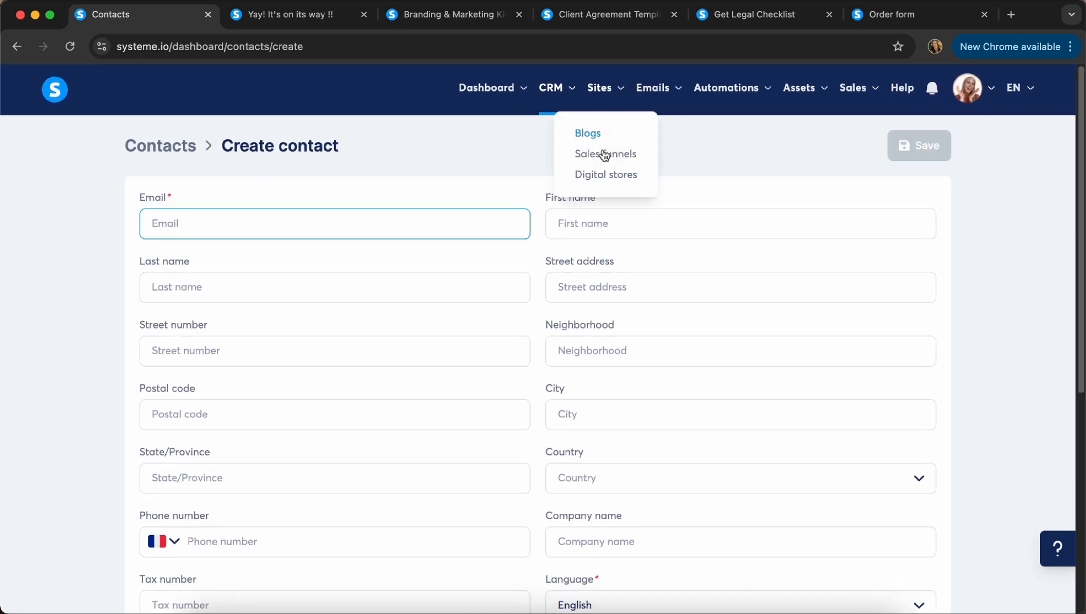
left_click(604, 150)
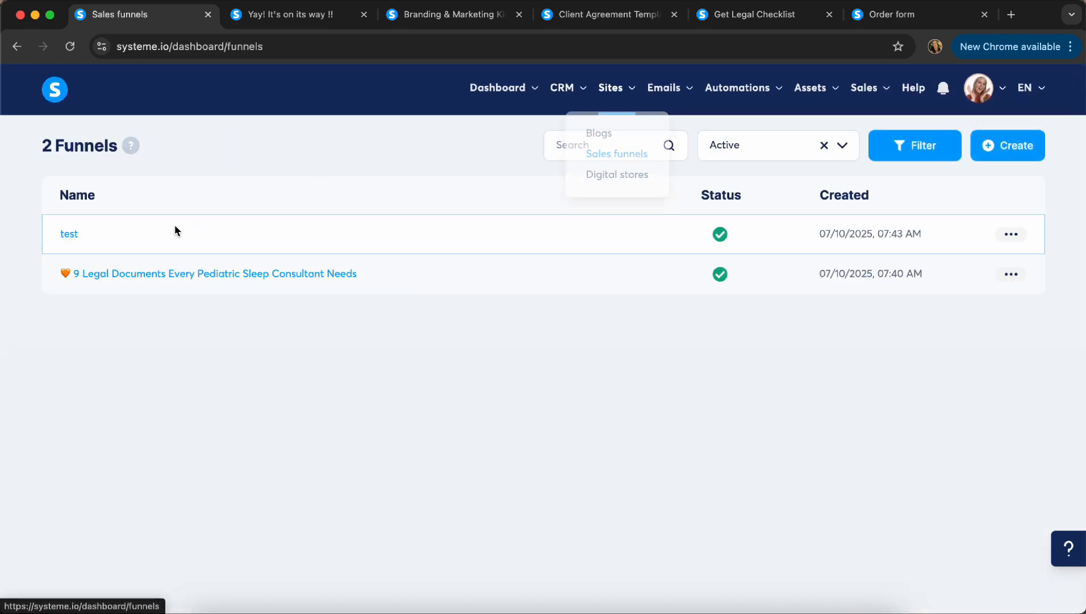
left_click(93, 273)
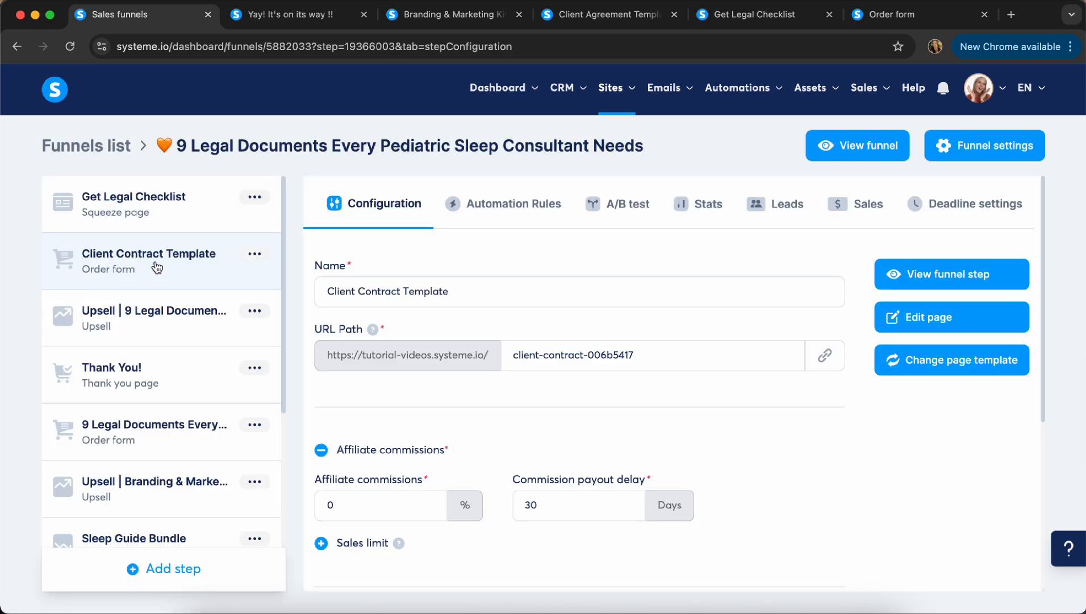
left_click(893, 318)
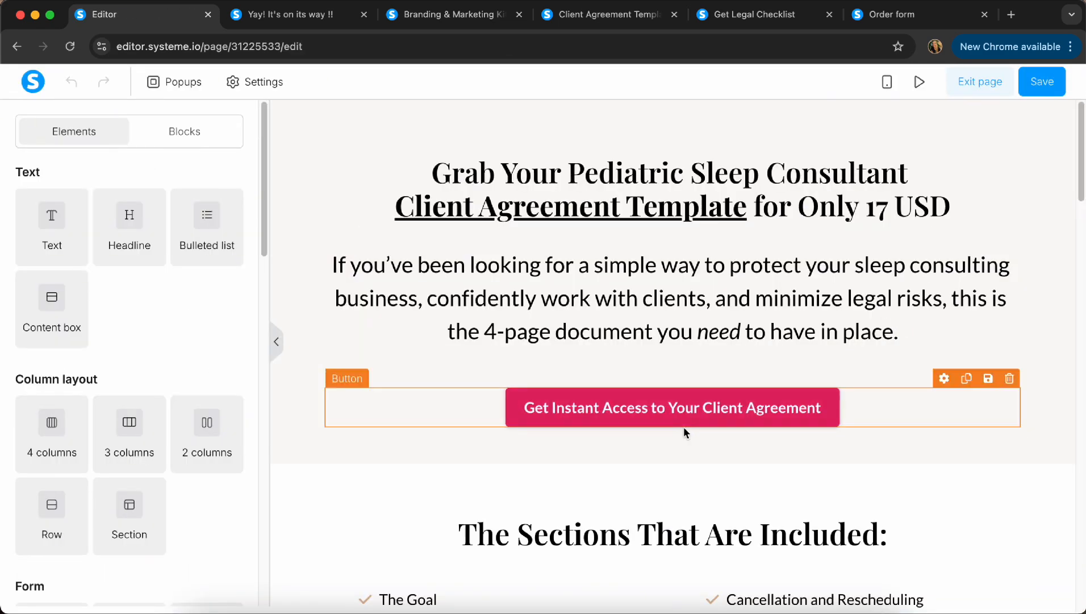
scroll(683, 429, "down", 20)
scroll(684, 432, "down", 4)
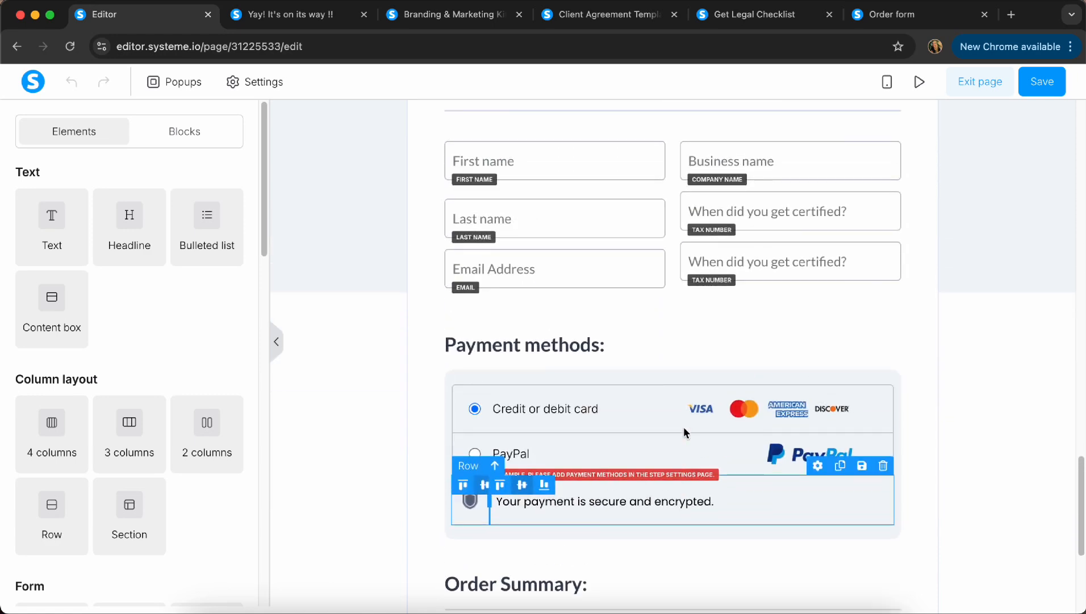
Review the input type options for the lower "When did you get certified?" field without changing its type.
scroll(683, 426, "up", 1)
left_click(774, 288)
left_click(123, 263)
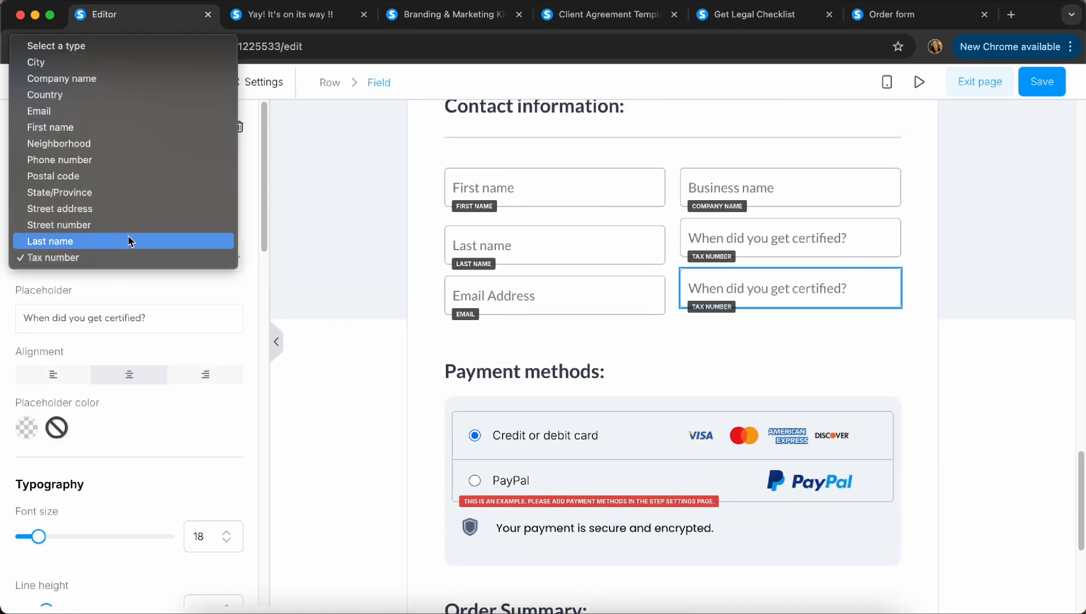
left_click(798, 323)
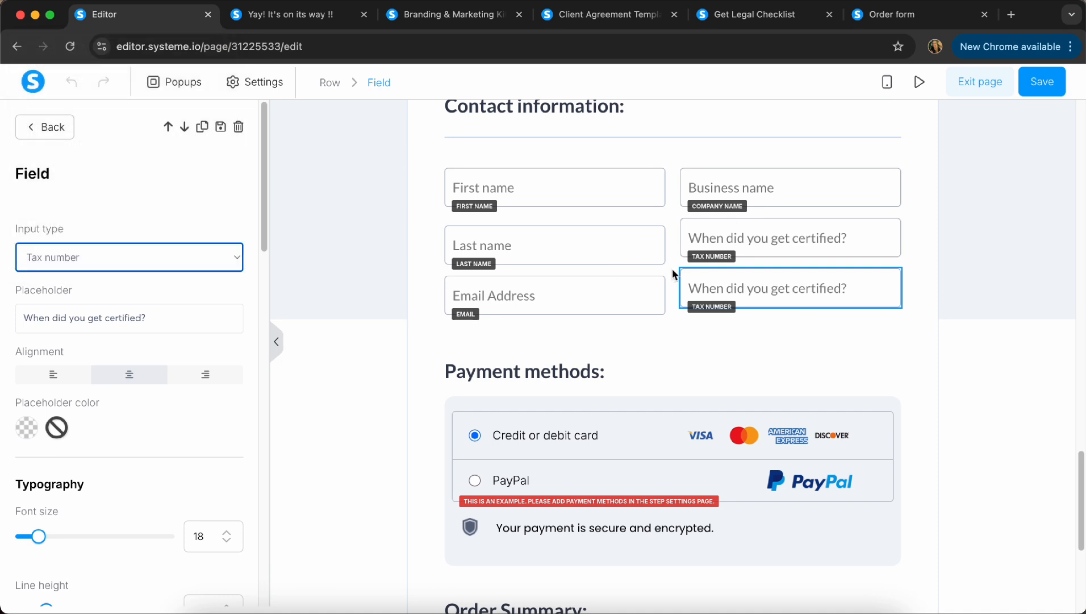
Examine the order form's payment methods, order summary, payment button and terms agreement without editing them.
left_click(654, 326)
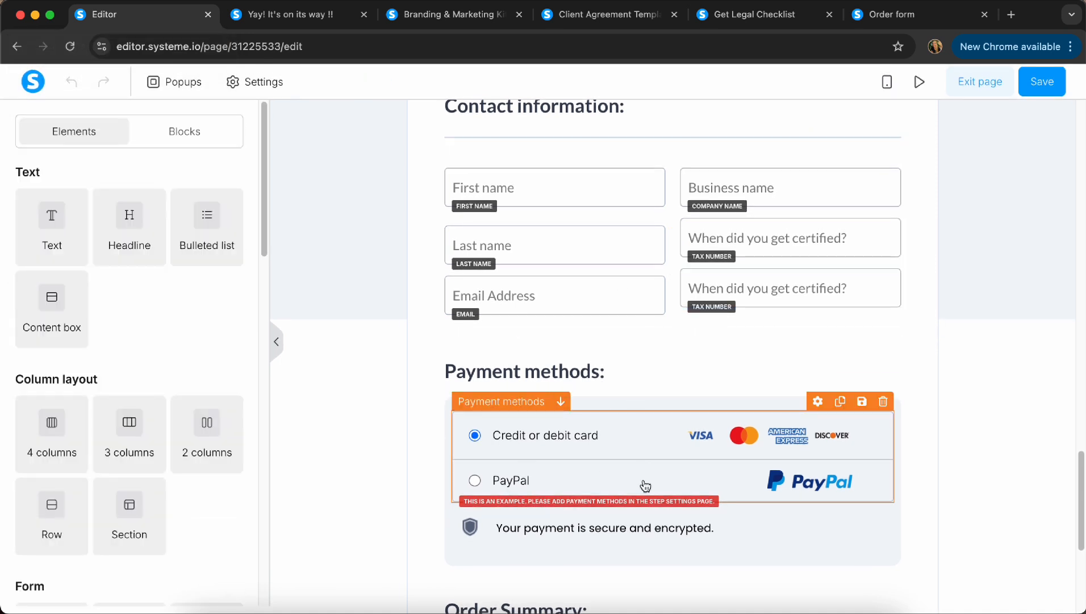
scroll(645, 484, "down", 5)
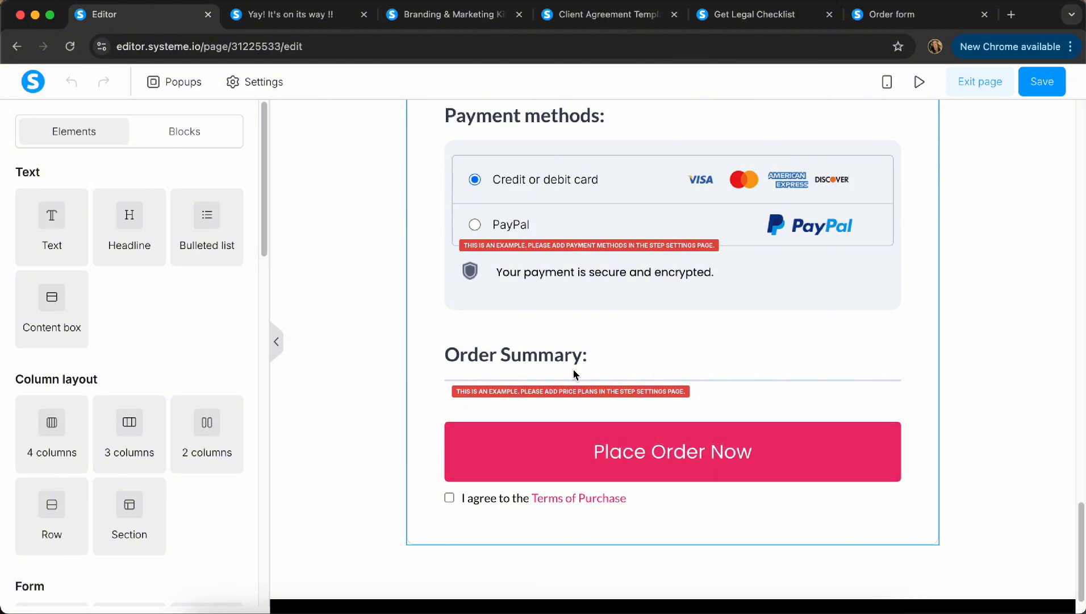
scroll(573, 374, "up", 3)
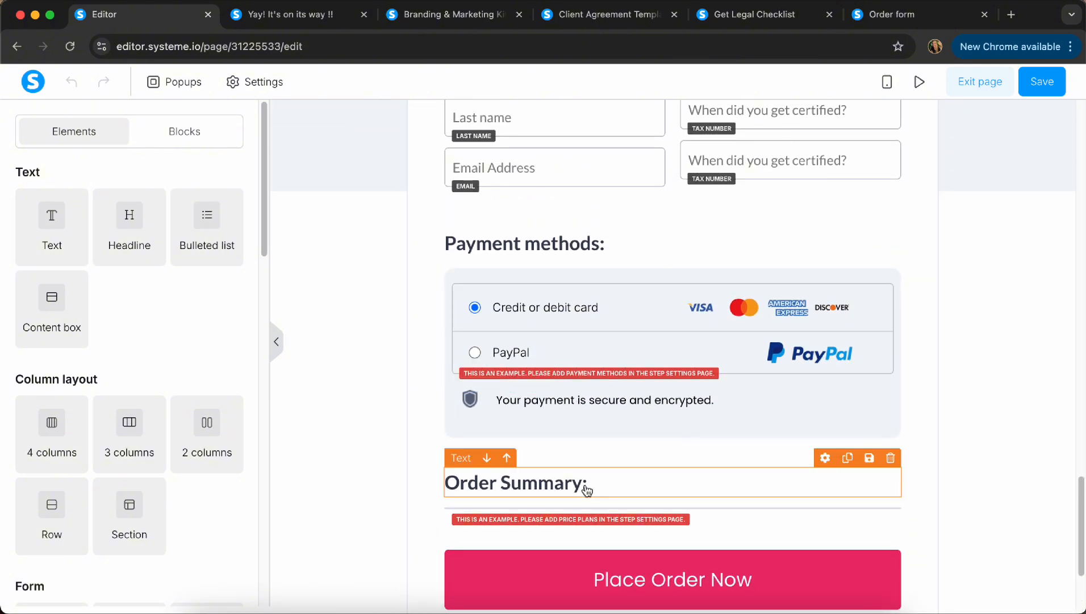
scroll(587, 490, "down", 2)
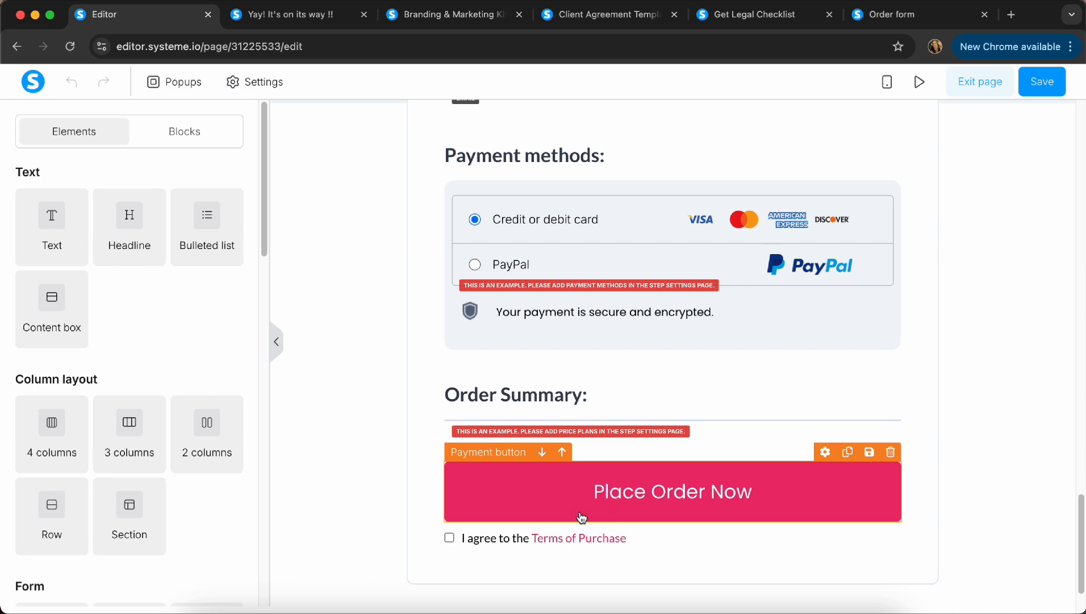
left_click(415, 402)
scroll(414, 402, "up", 1)
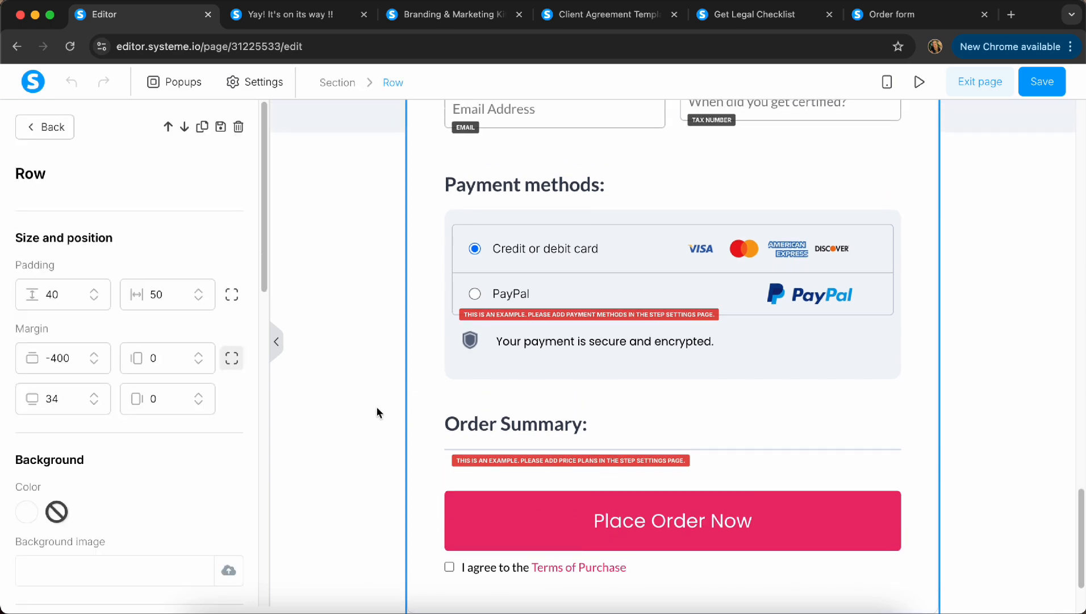
left_click(377, 407)
scroll(377, 407, "up", 4)
scroll(377, 407, "up", 4)
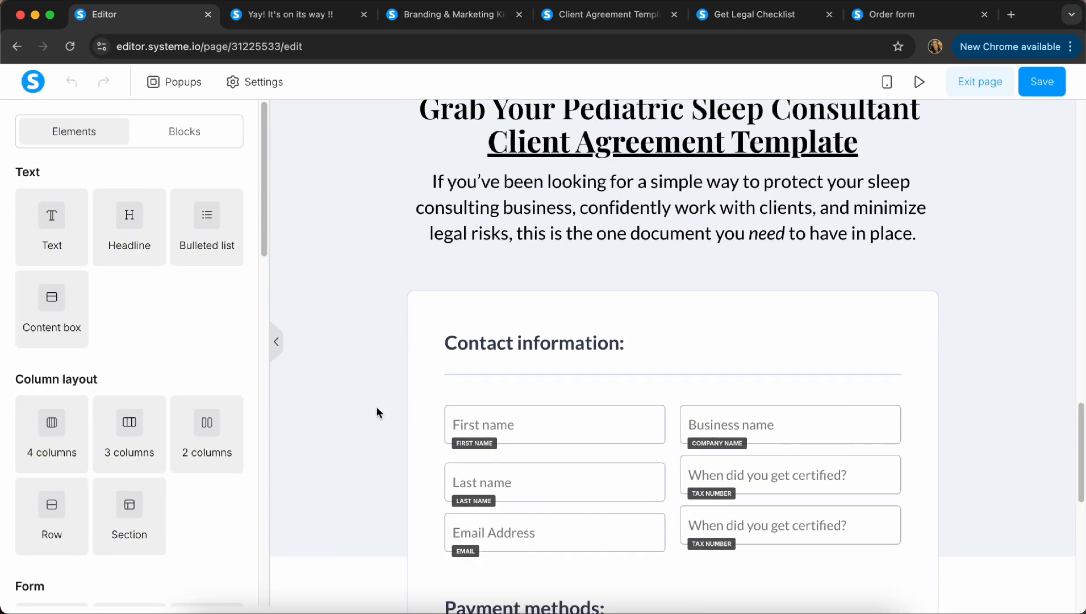
Review the available Payment and Form elements alongside the existing order form sections.
scroll(113, 402, "down", 12)
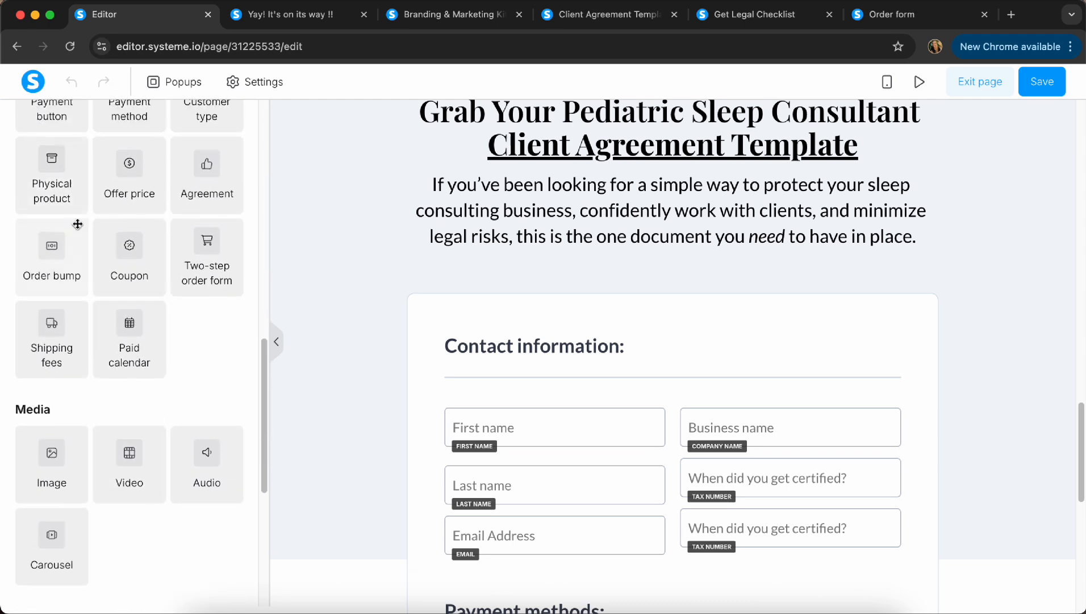
scroll(85, 210, "up", 2)
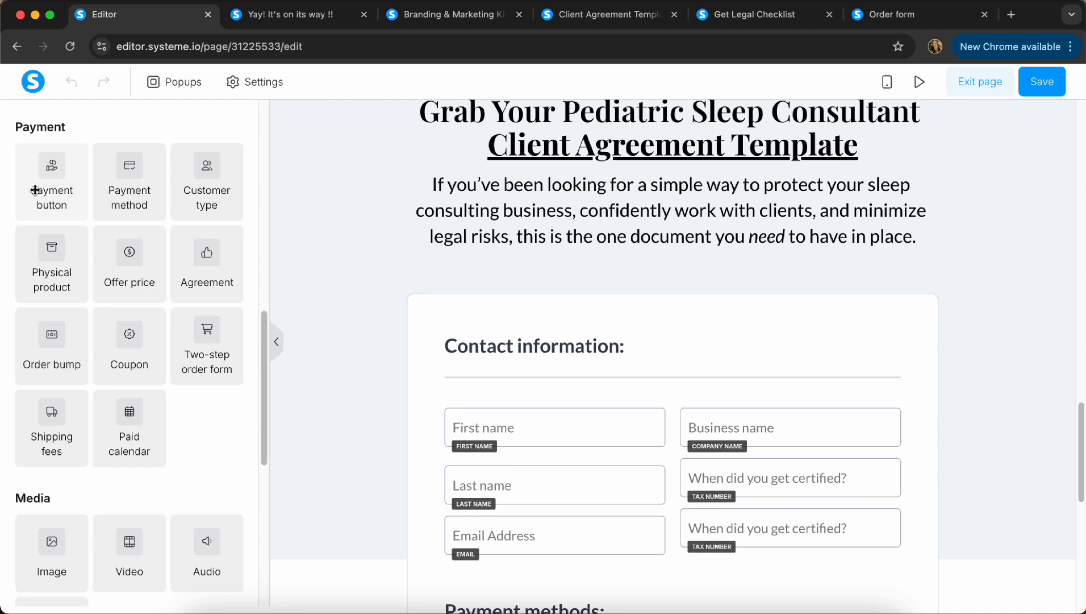
scroll(432, 453, "down", 5)
scroll(431, 452, "down", 2)
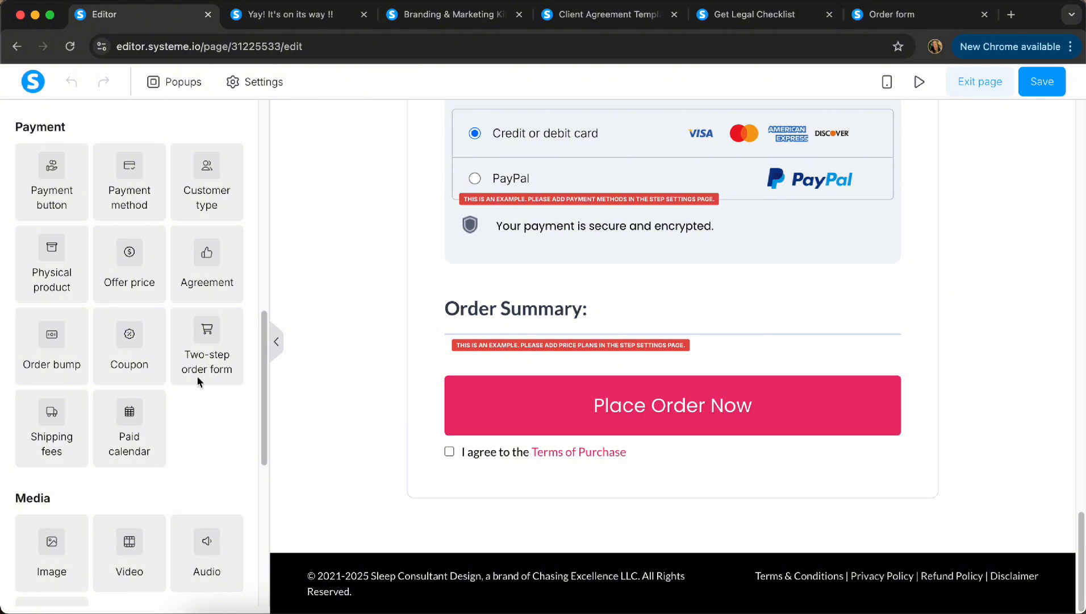
scroll(168, 367, "up", 5)
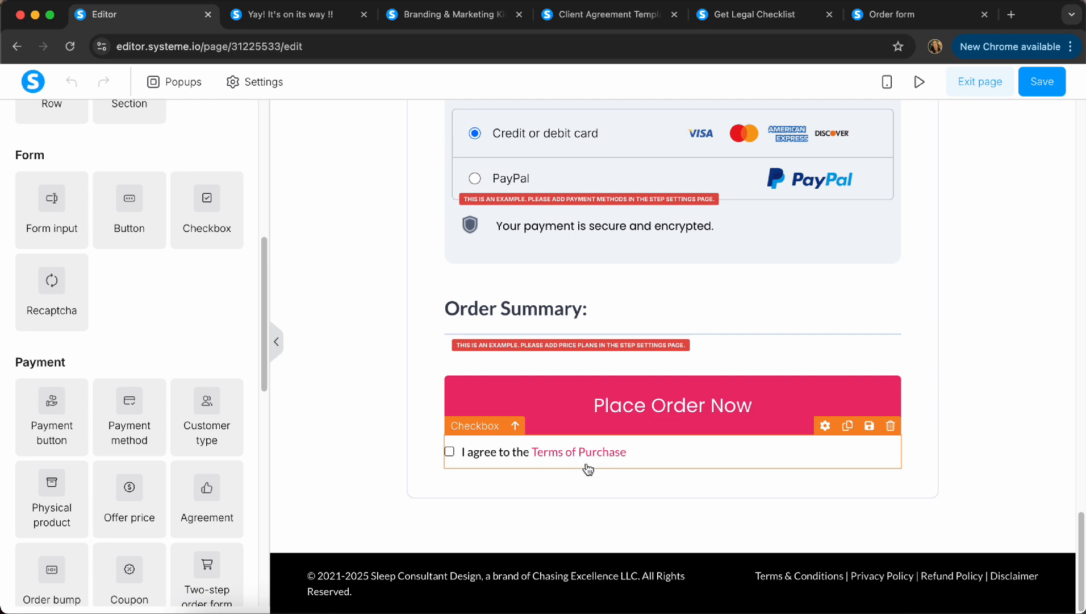
scroll(682, 395, "up", 10)
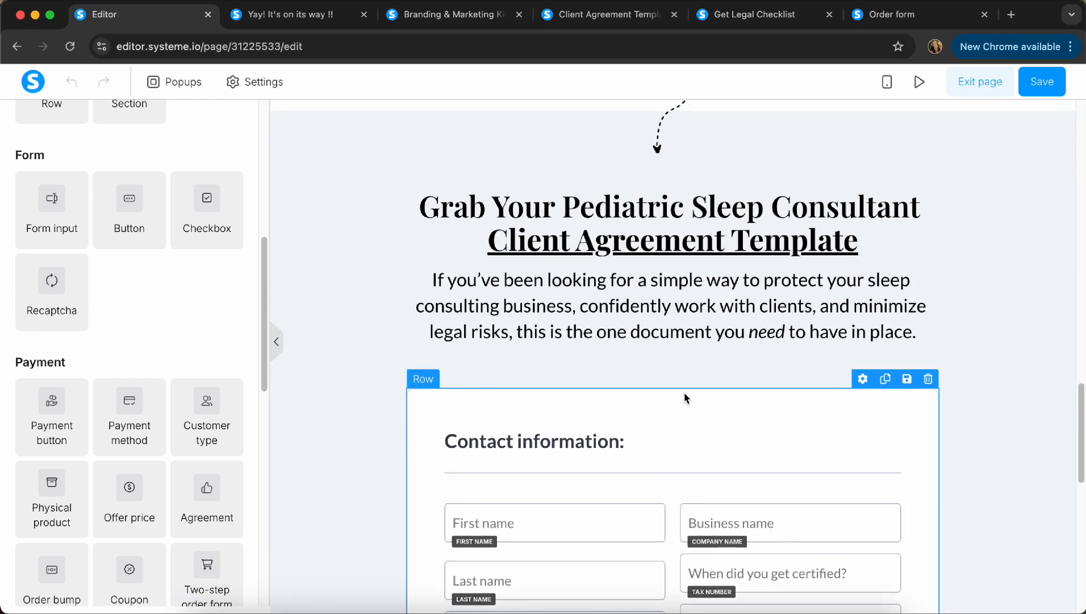
scroll(686, 397, "down", 10)
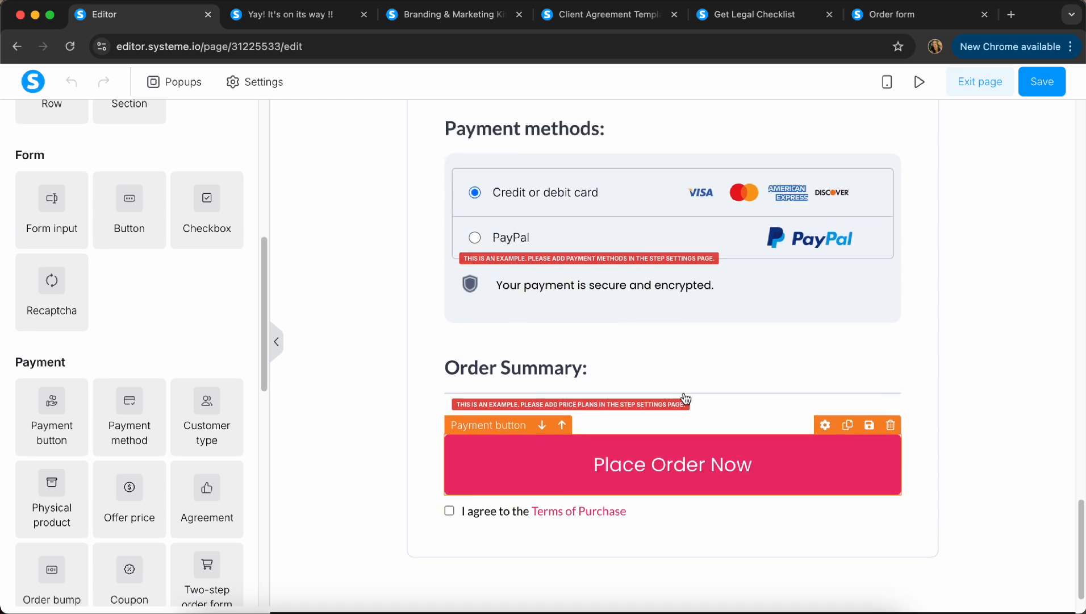
scroll(686, 398, "up", 2)
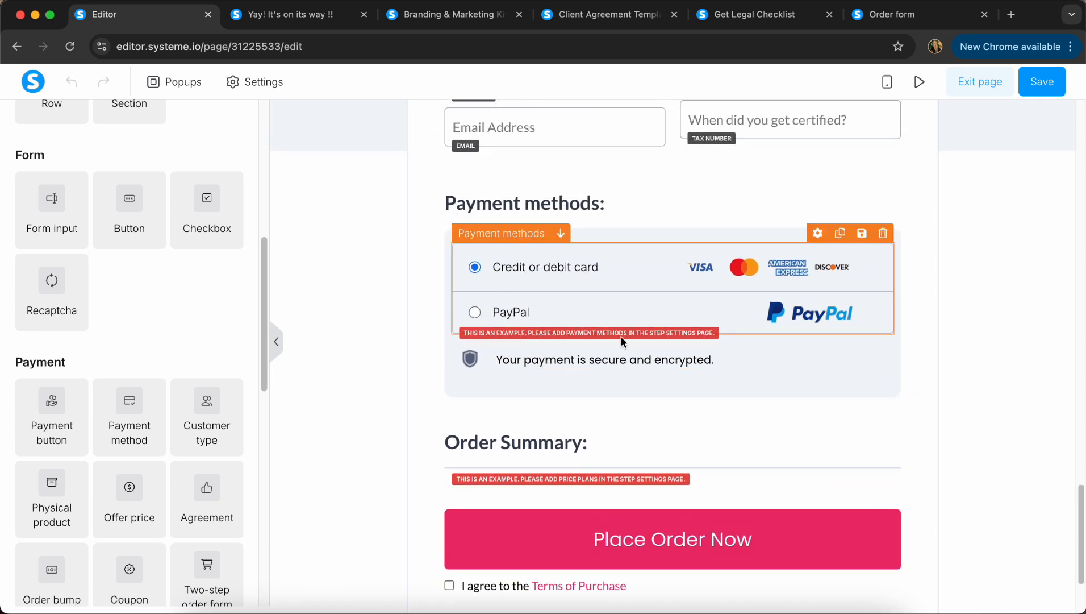
Exit the page editor and go to the offer type and coupon settings of the Client Contract Template step.
left_click(978, 81)
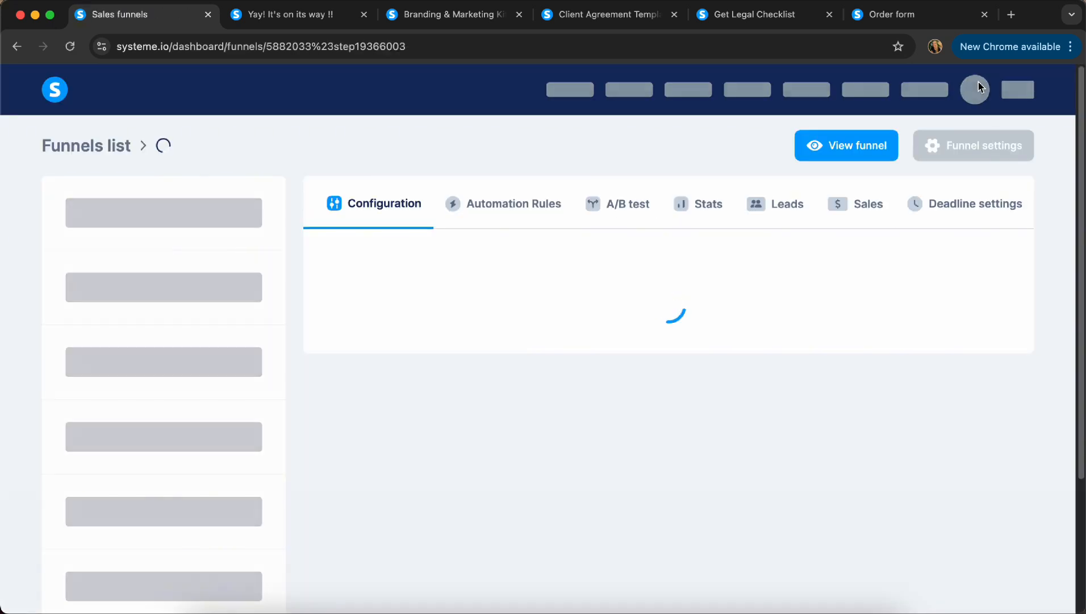
mouse_move(978, 84)
scroll(711, 392, "down", 5)
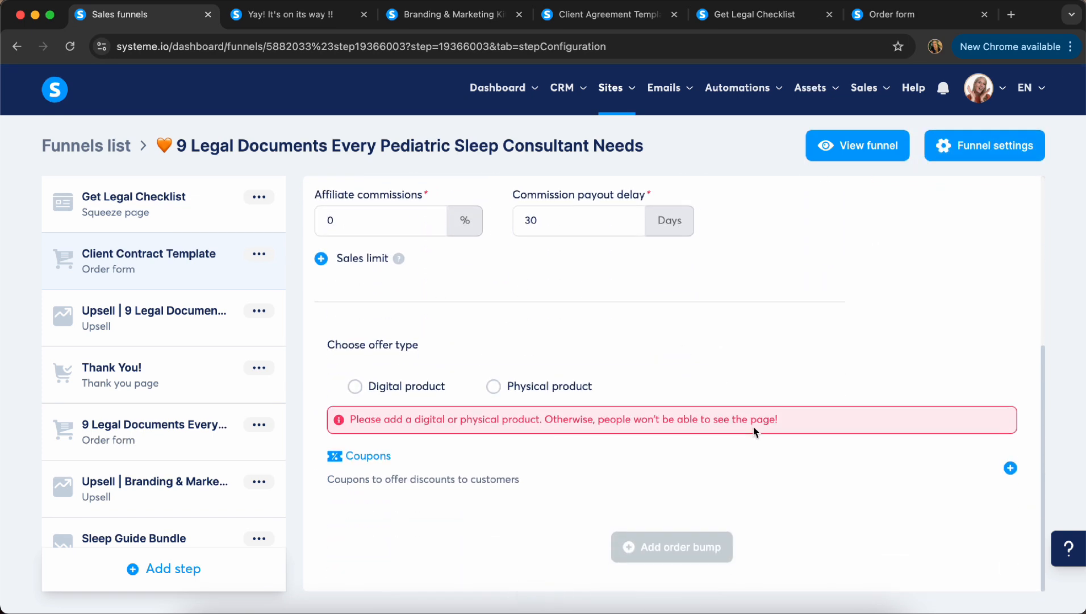
scroll(755, 431, "up", 5)
scroll(756, 431, "down", 5)
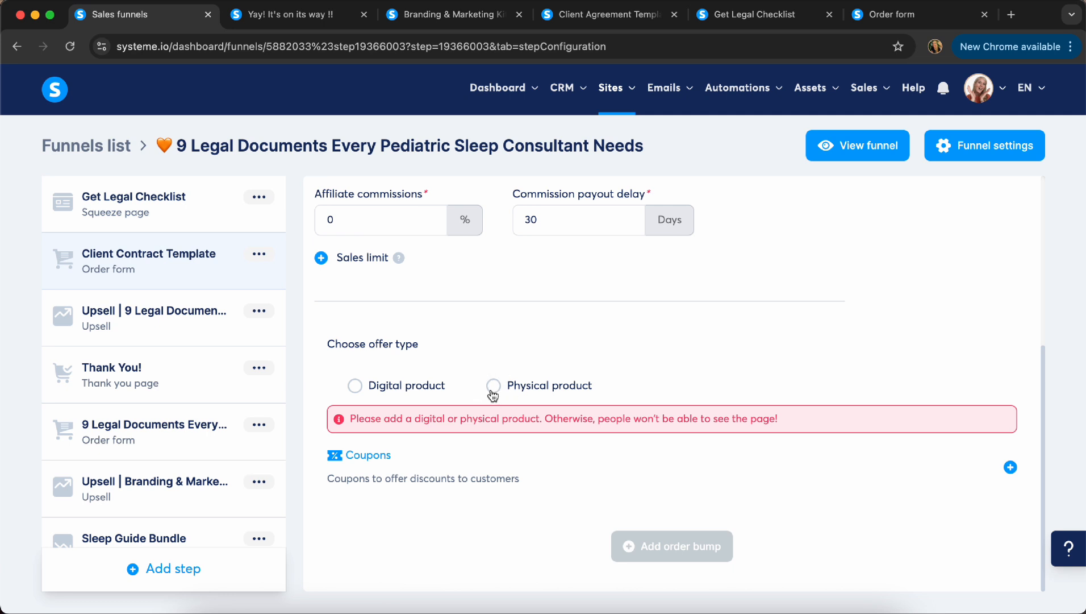
Select Digital product as the offer type and start a new digital product named "Test".
left_click(356, 387)
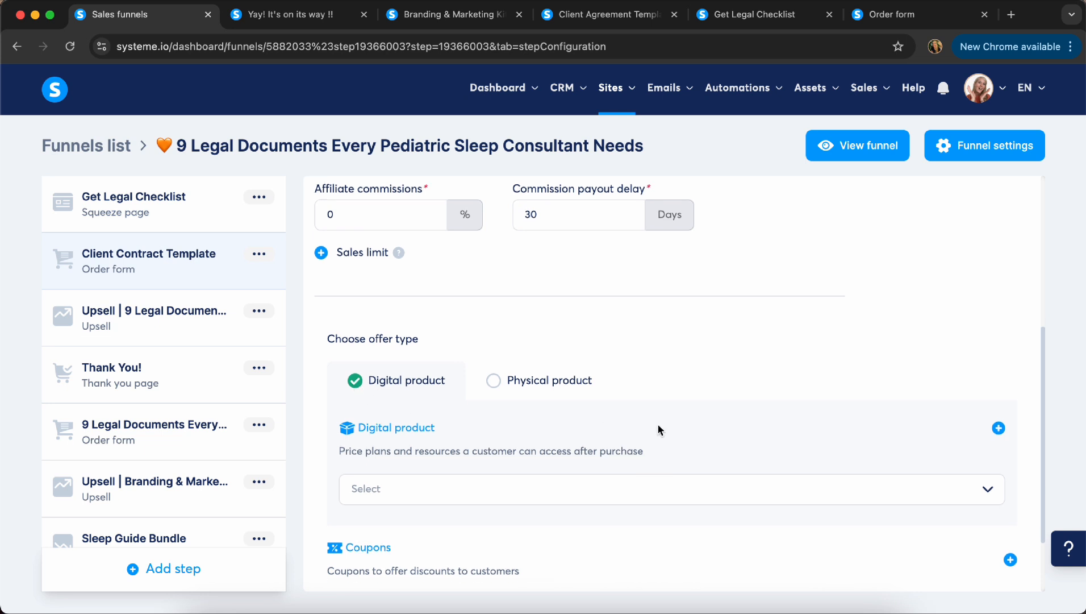
scroll(662, 426, "down", 3)
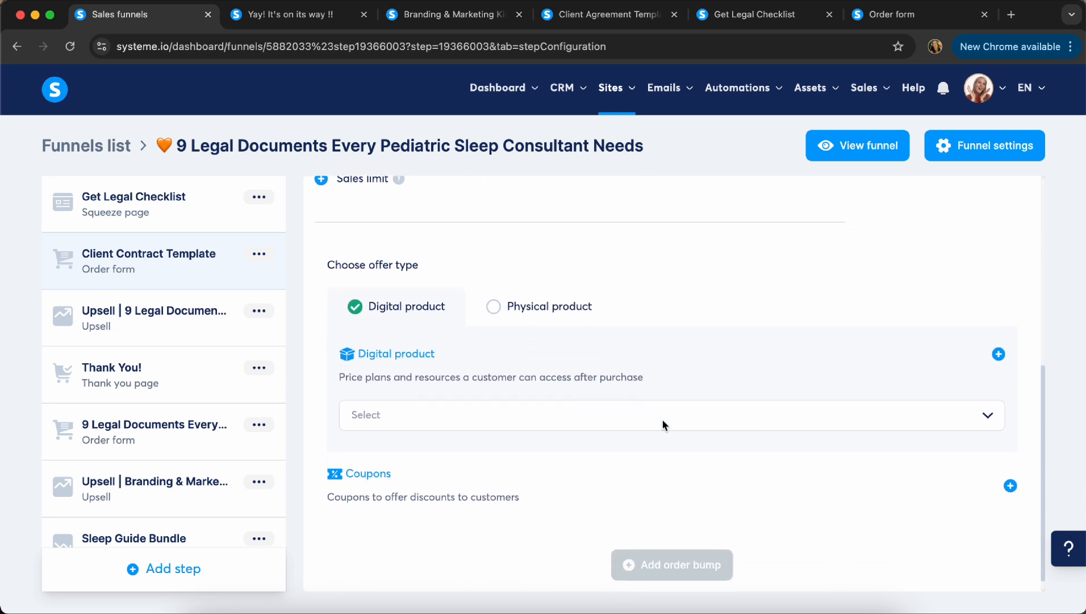
left_click(999, 354)
left_click(464, 437)
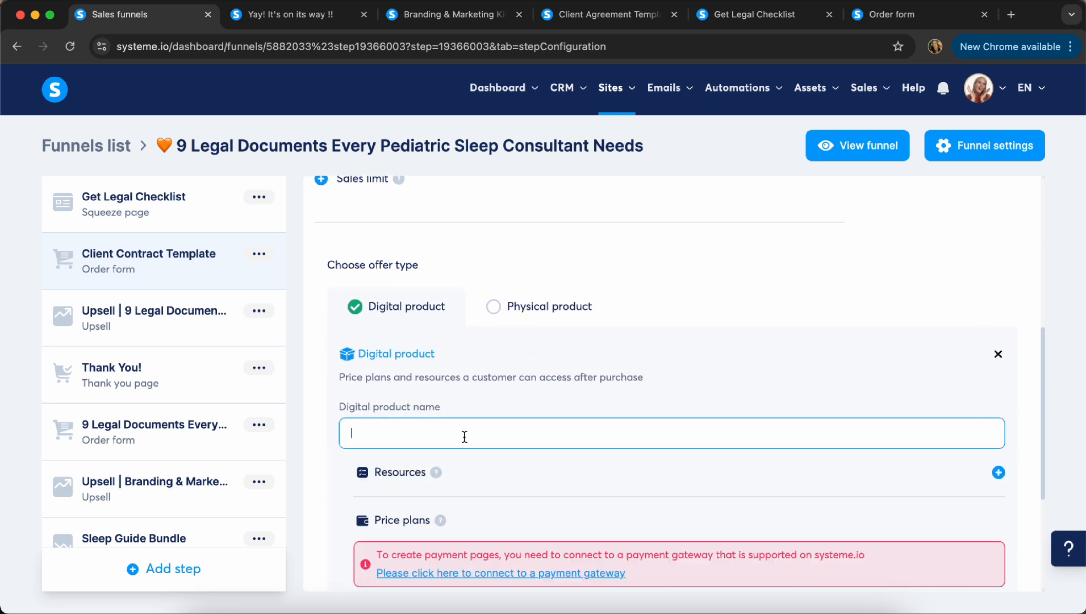
scroll(587, 492, "down", 3)
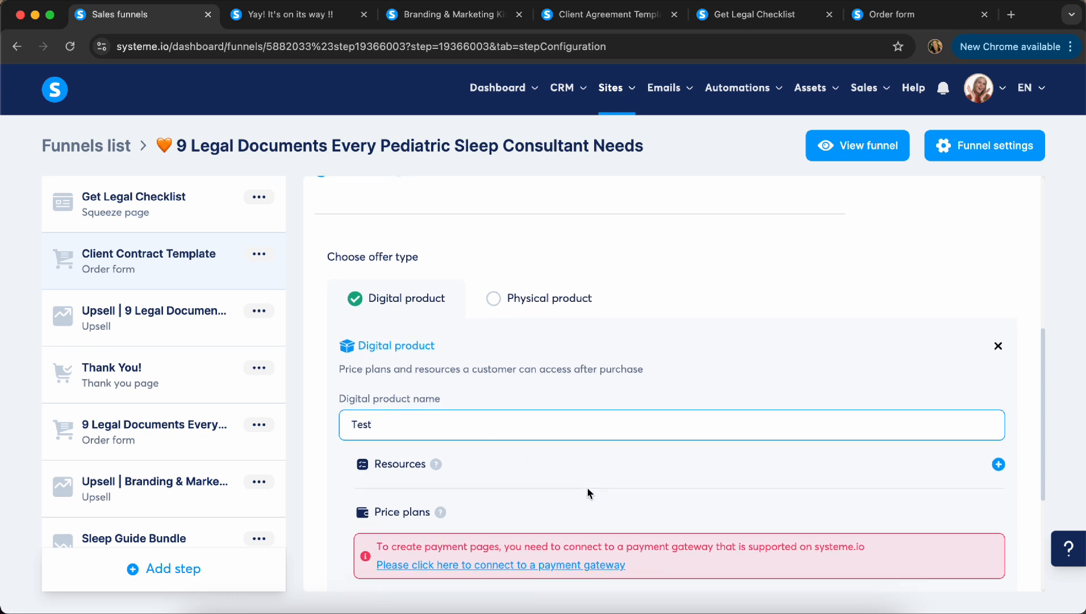
Add a resource of type Tags to the digital product and check which tags can be chosen.
left_click(999, 405)
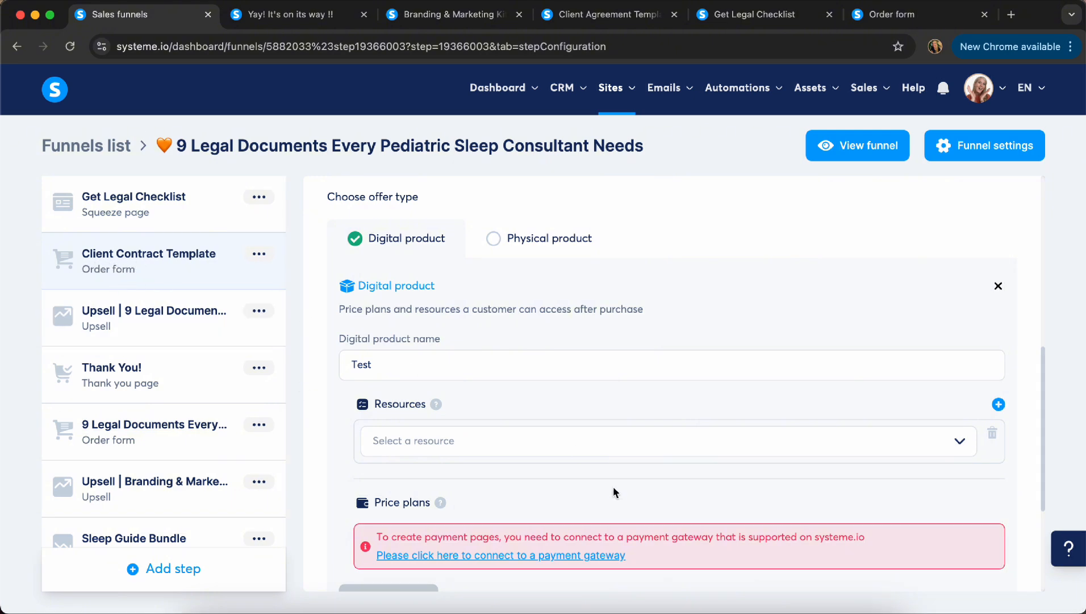
scroll(586, 440, "down", 2)
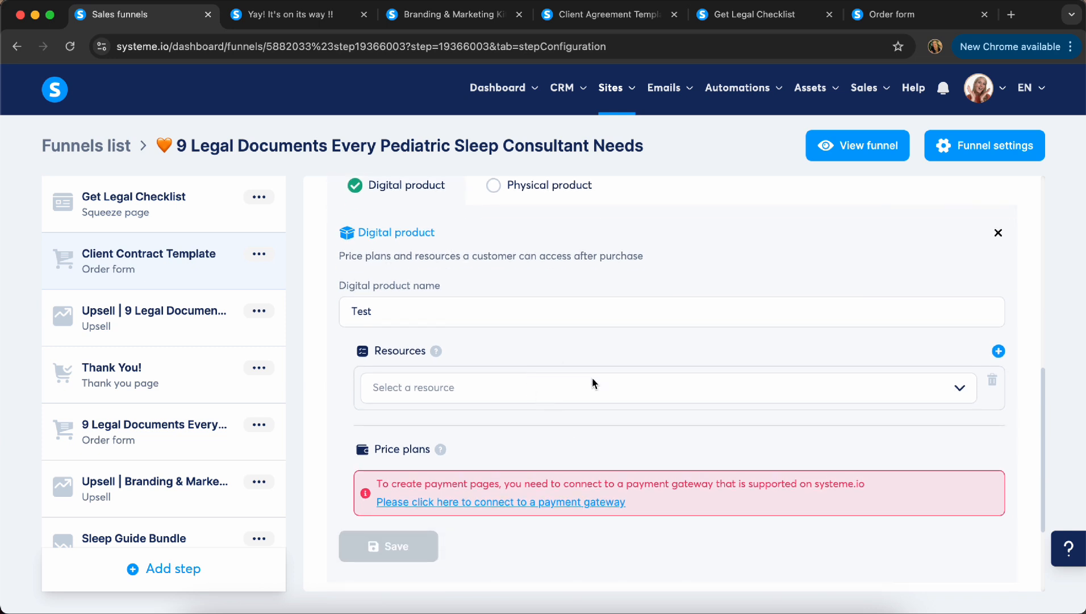
left_click(545, 391)
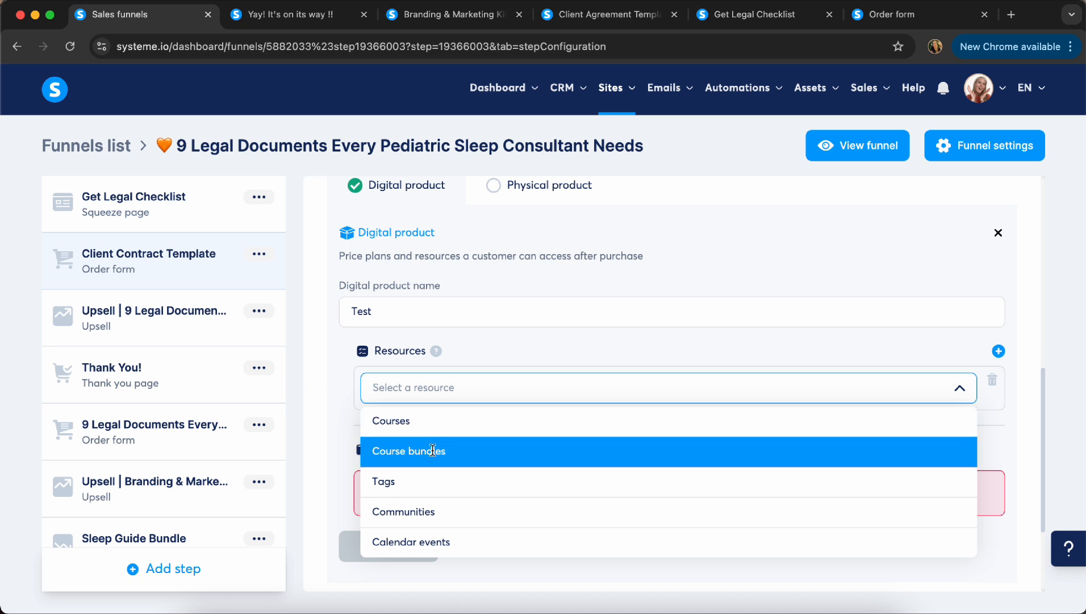
left_click(388, 482)
left_click(436, 429)
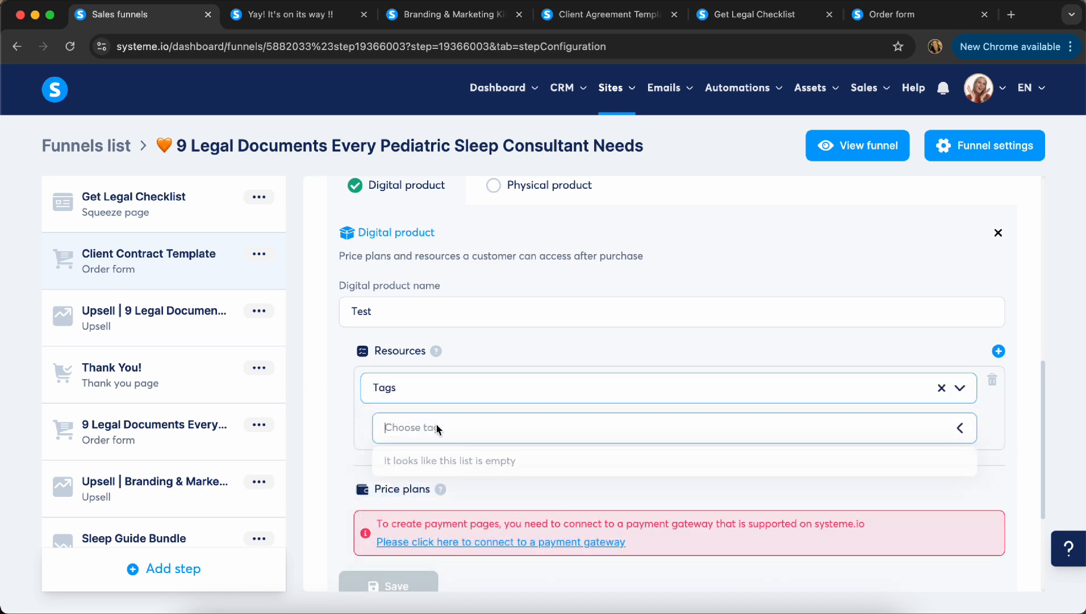
left_click(435, 432)
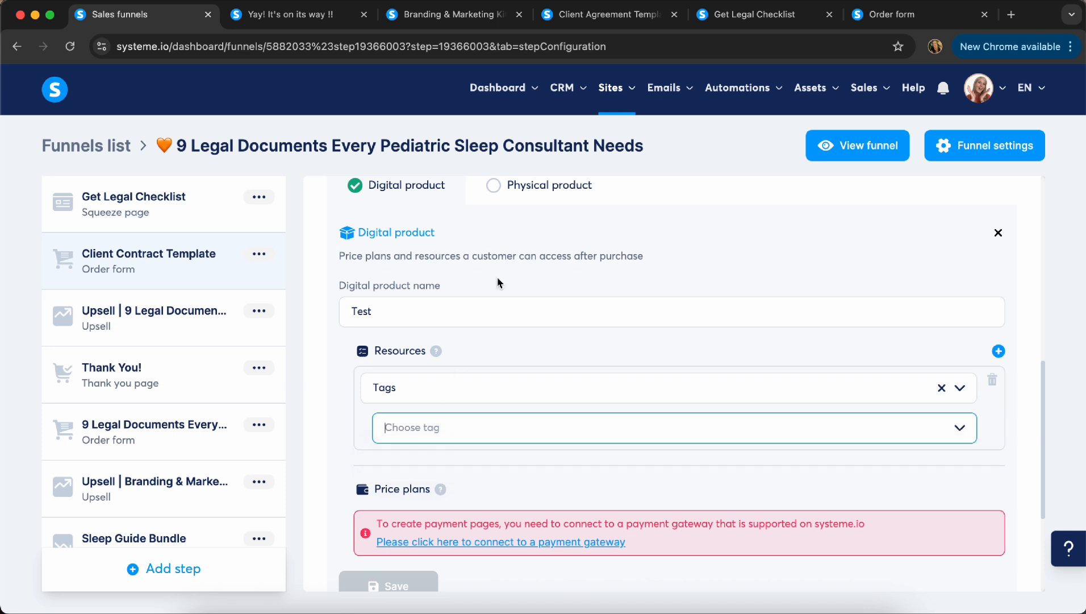
Open the CRM Tags page in a new browser tab and create a tag named "test (bought)".
mouse_move(564, 90)
right_click(561, 155)
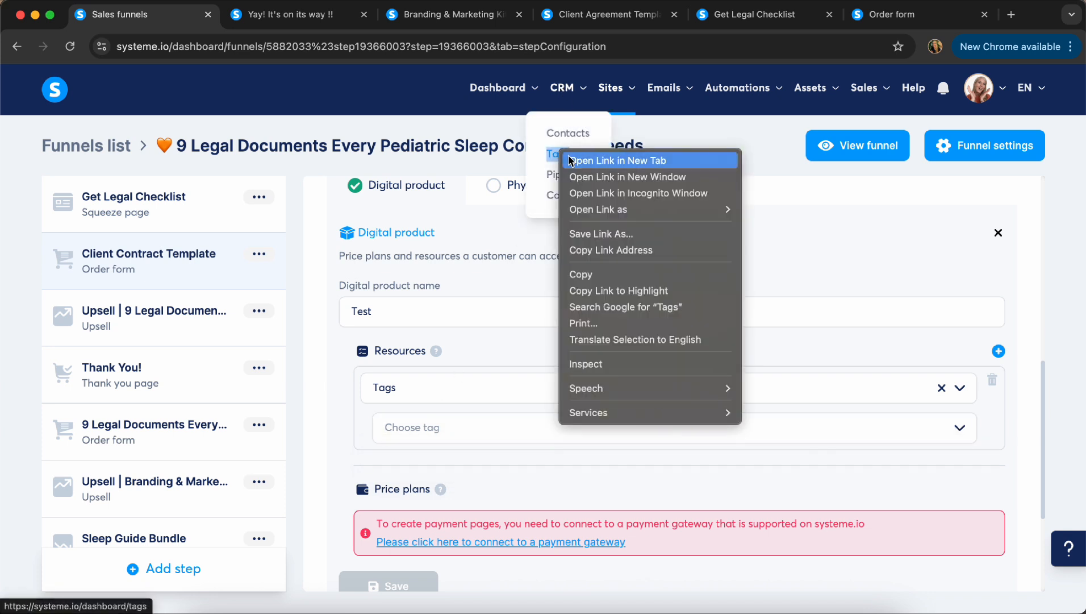
left_click(570, 161)
left_click(262, 15)
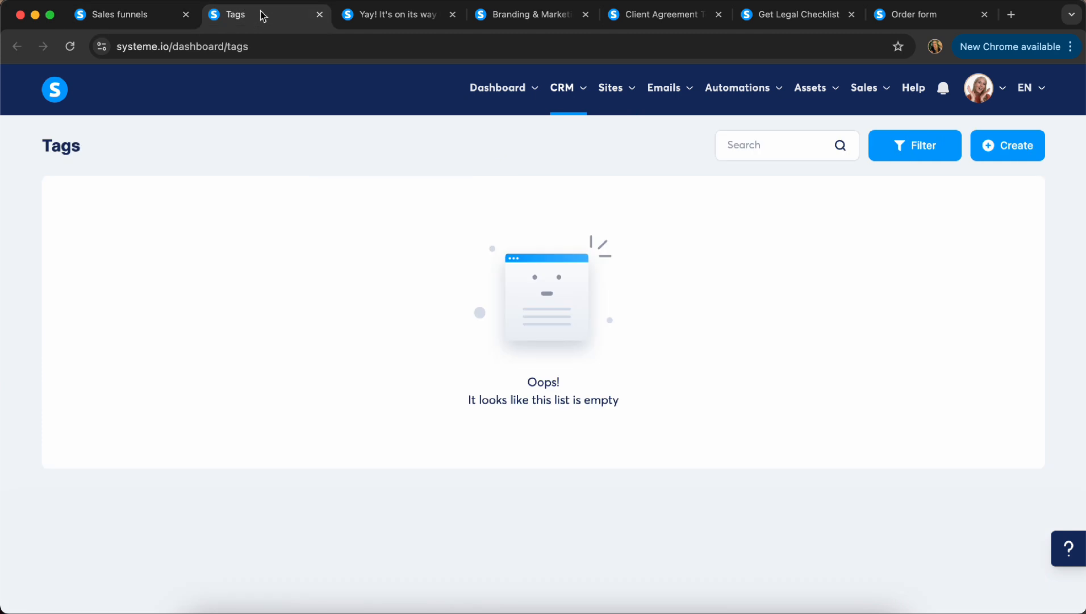
left_click(1008, 145)
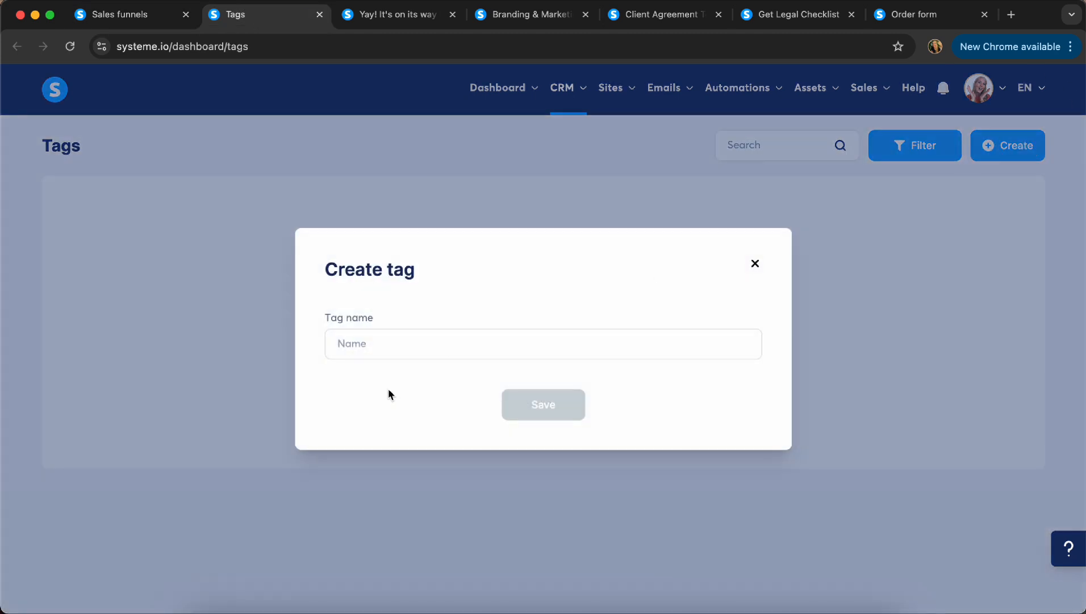
left_click(371, 334)
type("test (bought")
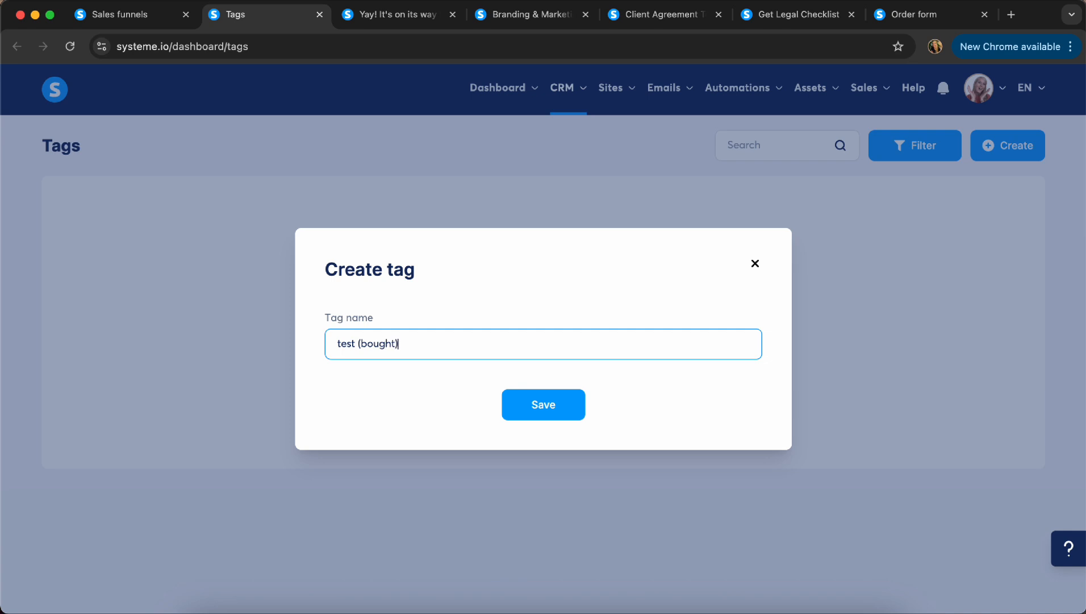
left_click(553, 411)
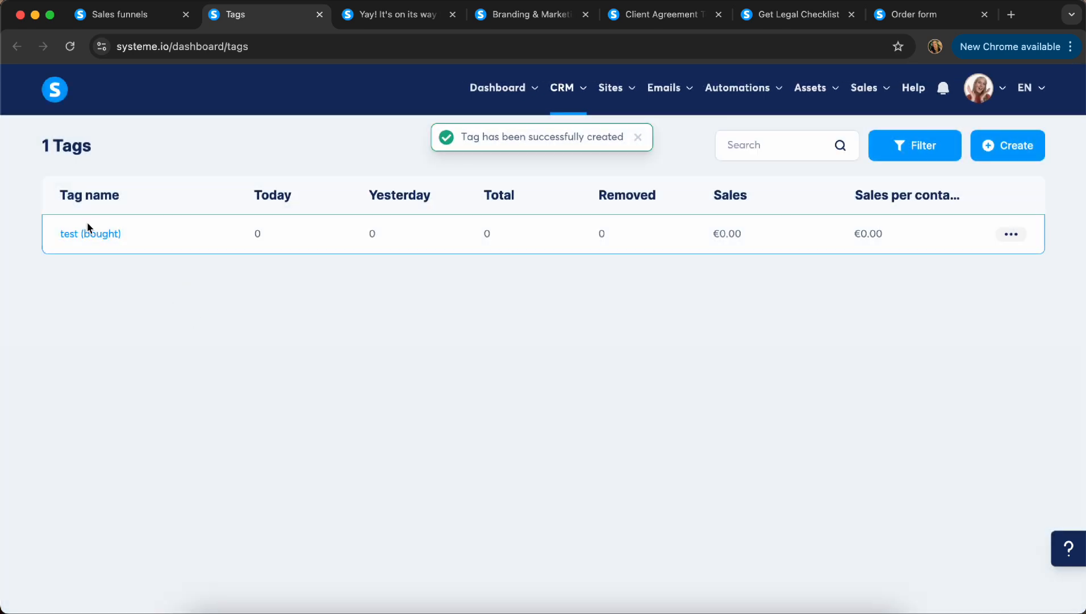
Create a second tag named "test (lead)".
left_click(1008, 145)
left_click(570, 351)
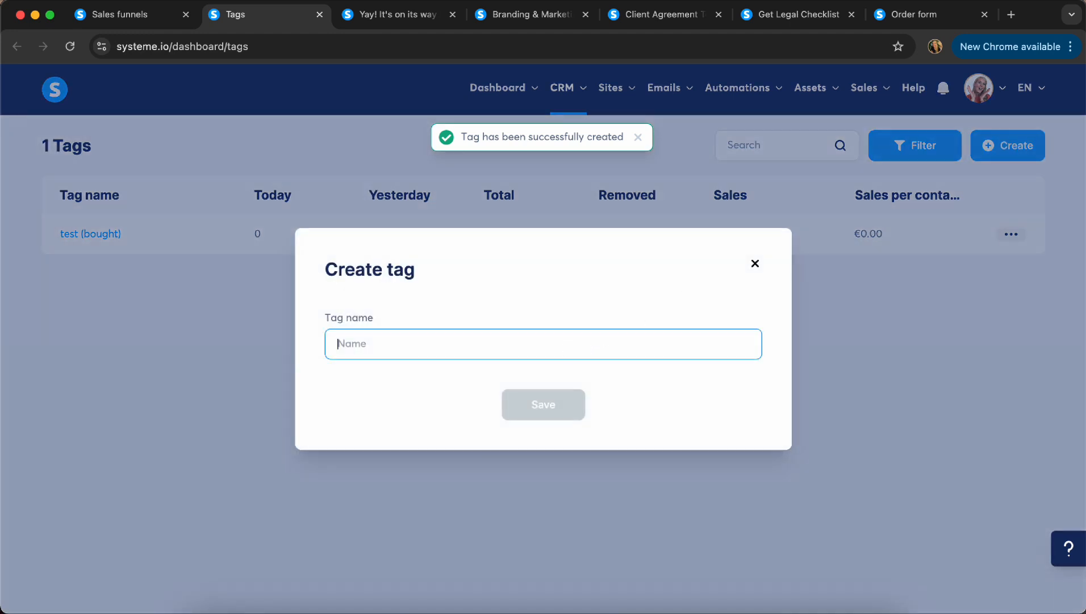
type("test (lead")
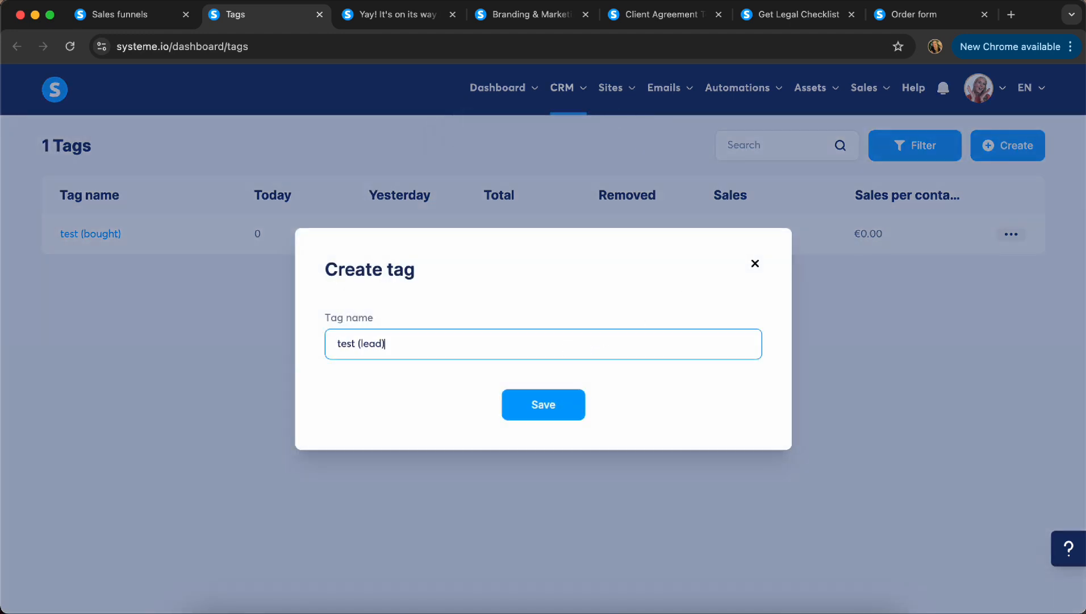
key("Return")
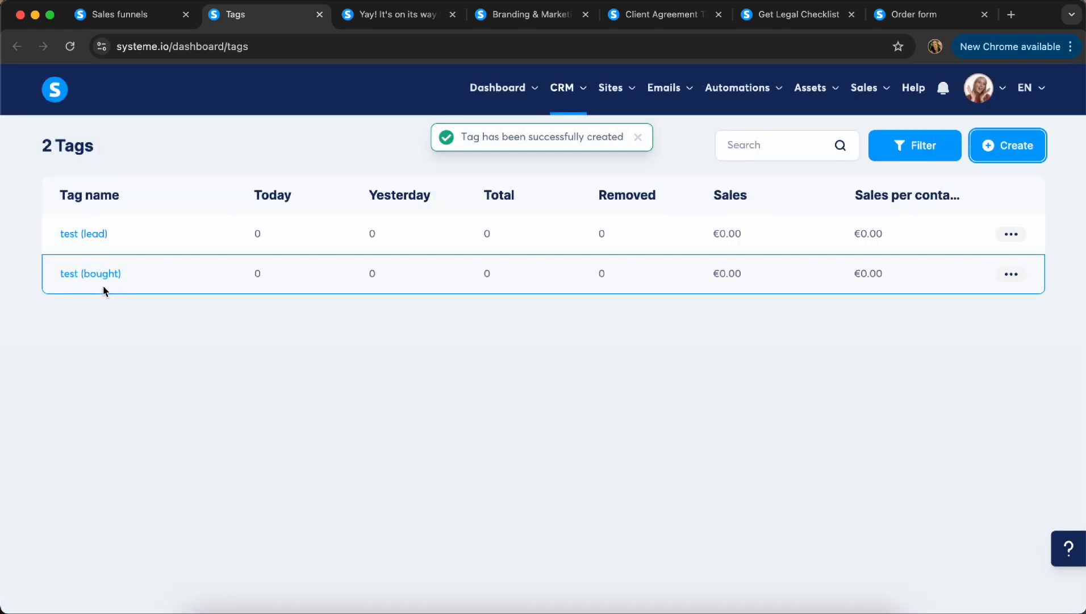
Return to the 9 Legal Documents funnel's Client Contract Template configuration and reload the page.
left_click(121, 17)
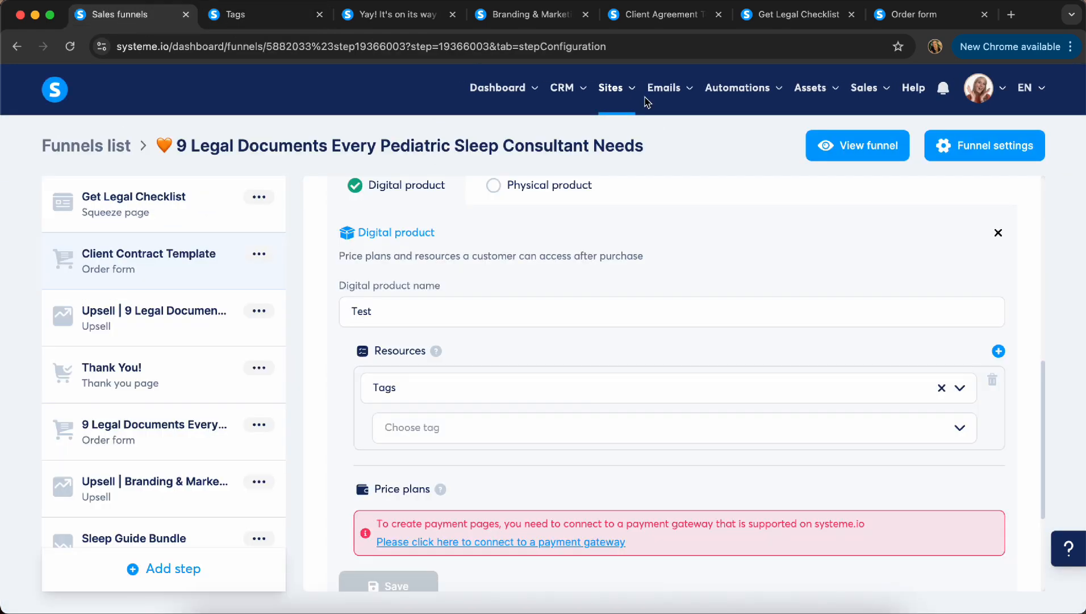
left_click(537, 46)
key("Return")
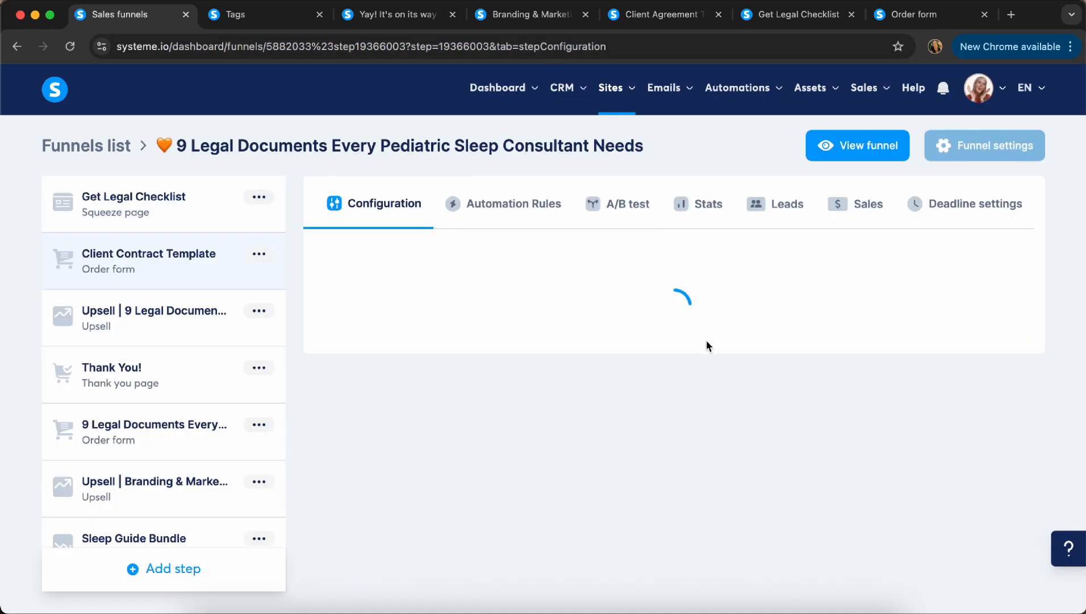
Choose Digital product as the Client Contract Template order form's offer type and name a new digital product "test".
scroll(705, 341, "down", 5)
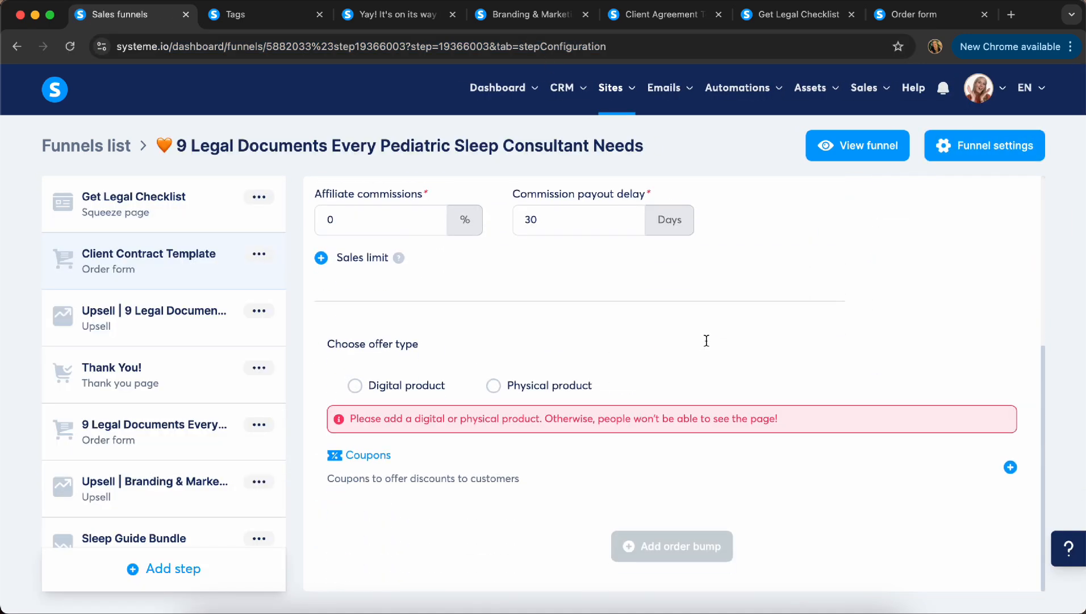
left_click(355, 386)
scroll(658, 387, "down", 2)
left_click(998, 336)
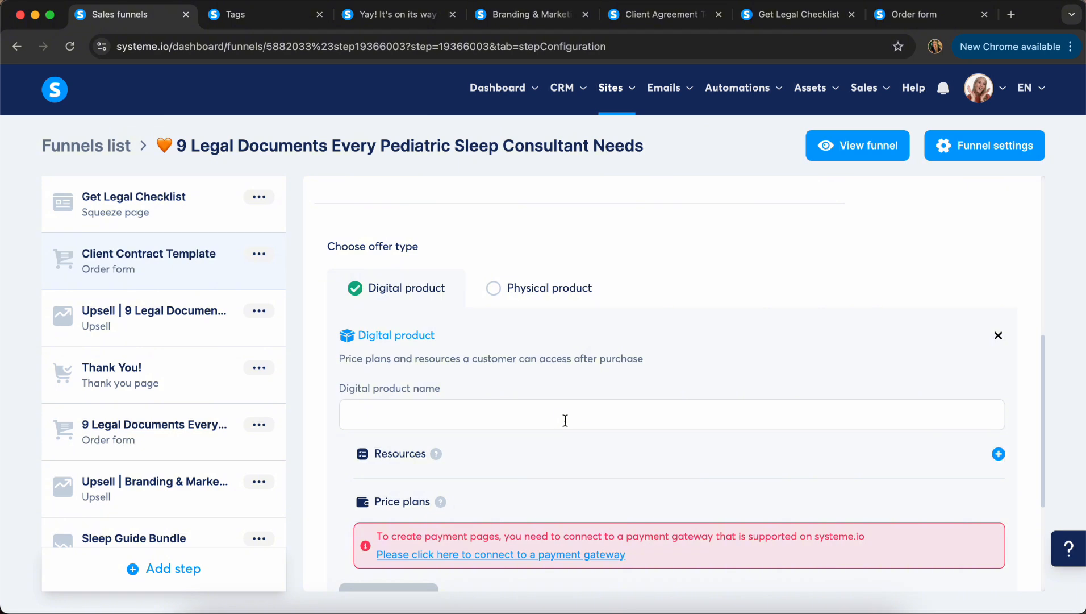
left_click(563, 418)
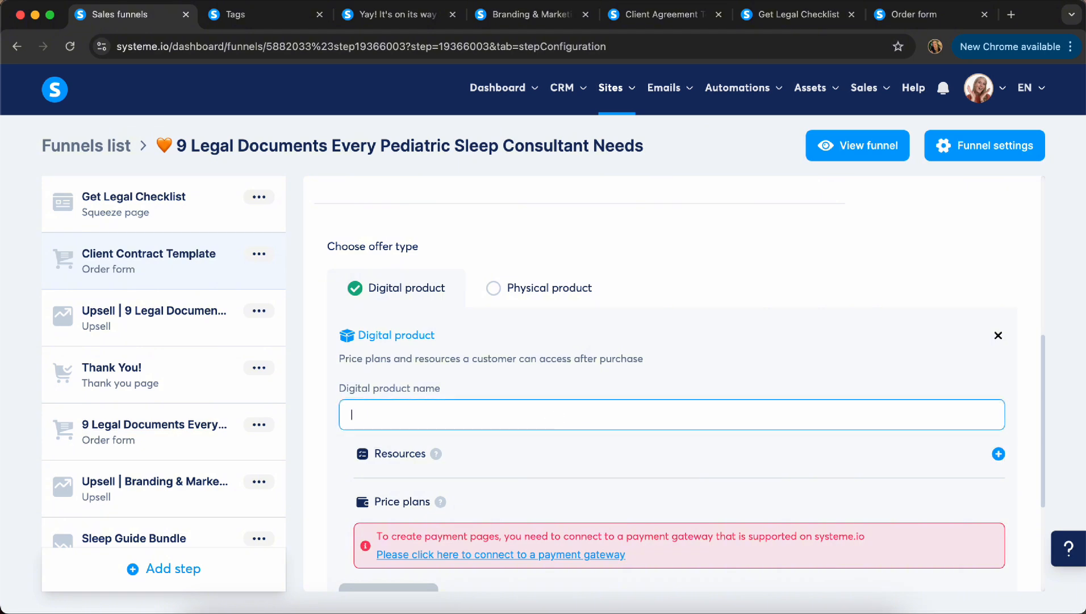
Add a resource of type Tags to the digital product and assign the tag "test (bought)".
left_click(998, 453)
scroll(759, 417, "down", 2)
left_click(725, 416)
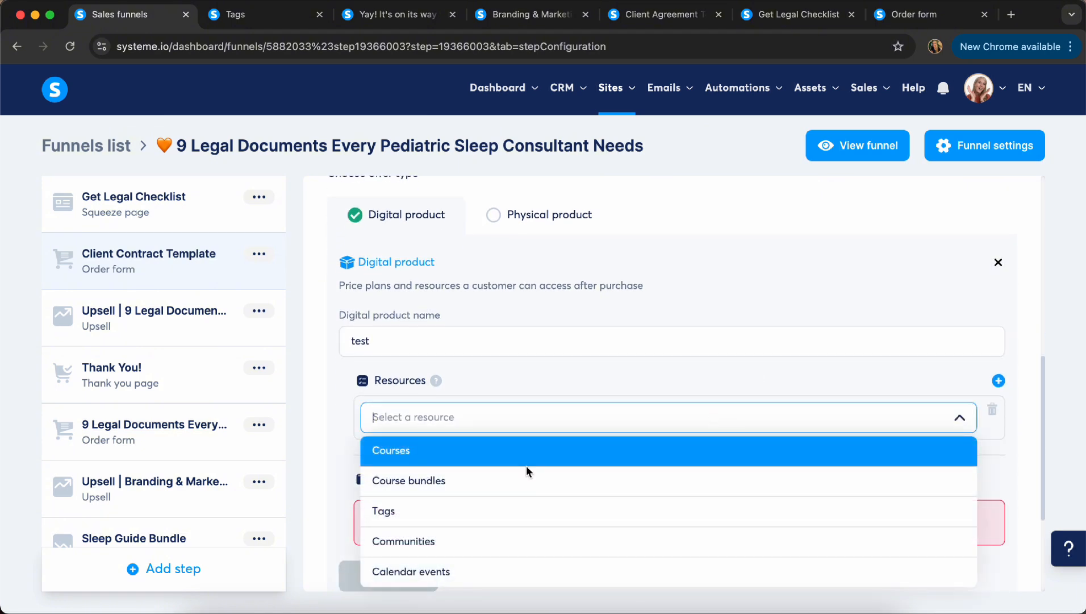
left_click(397, 509)
left_click(471, 454)
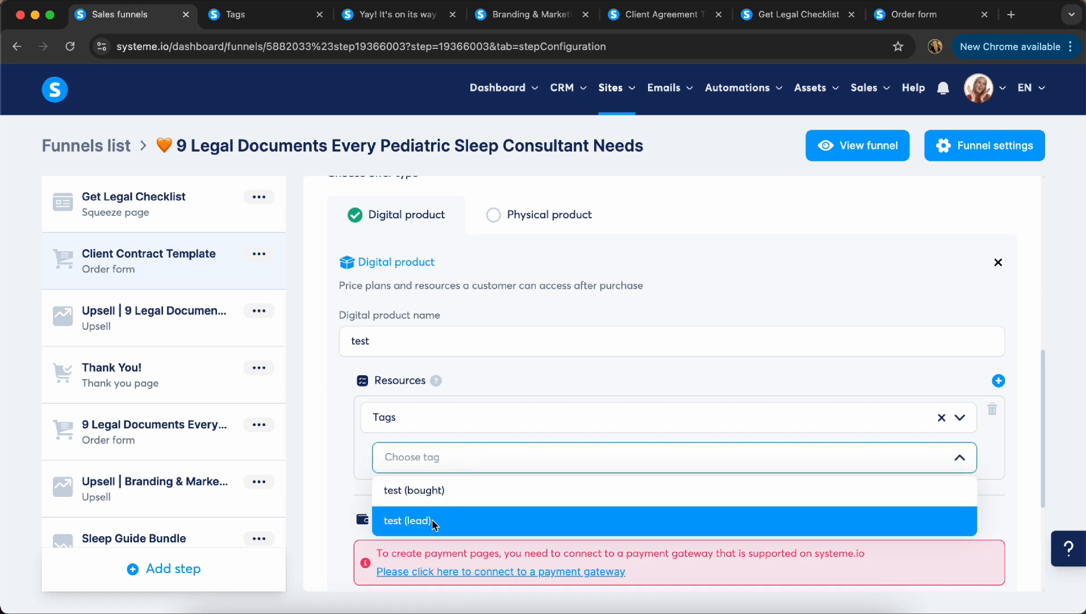
left_click(408, 492)
scroll(333, 482, "down", 2)
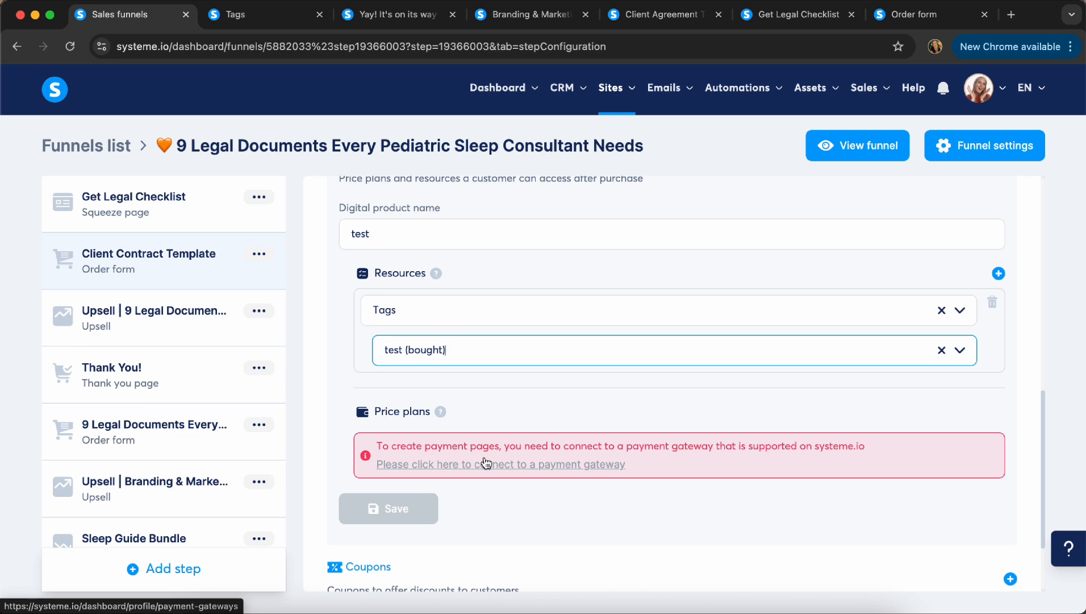
scroll(618, 407, "down", 1)
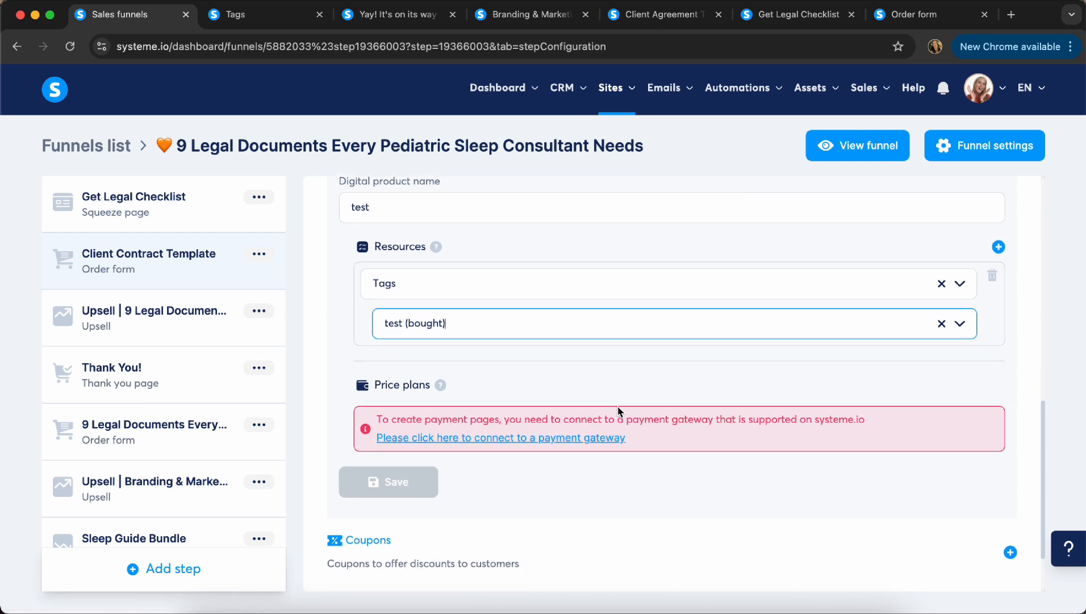
Switch to the other account's 9 Legal Documents funnel and view the details of the Client Contract Template price plan.
mouse_move(978, 91)
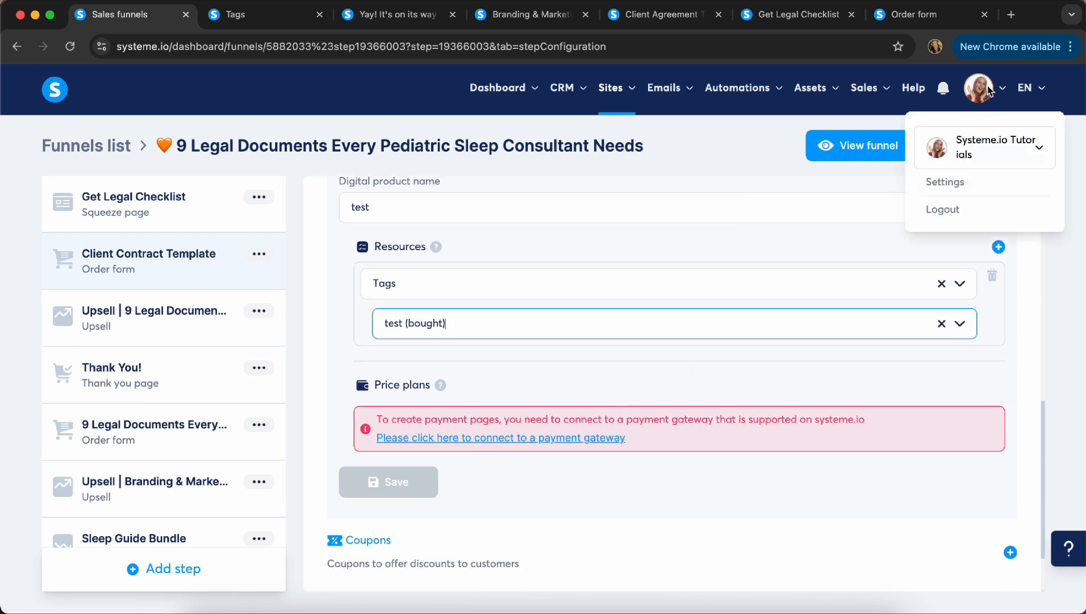
left_click(982, 149)
scroll(942, 216, "up", 1)
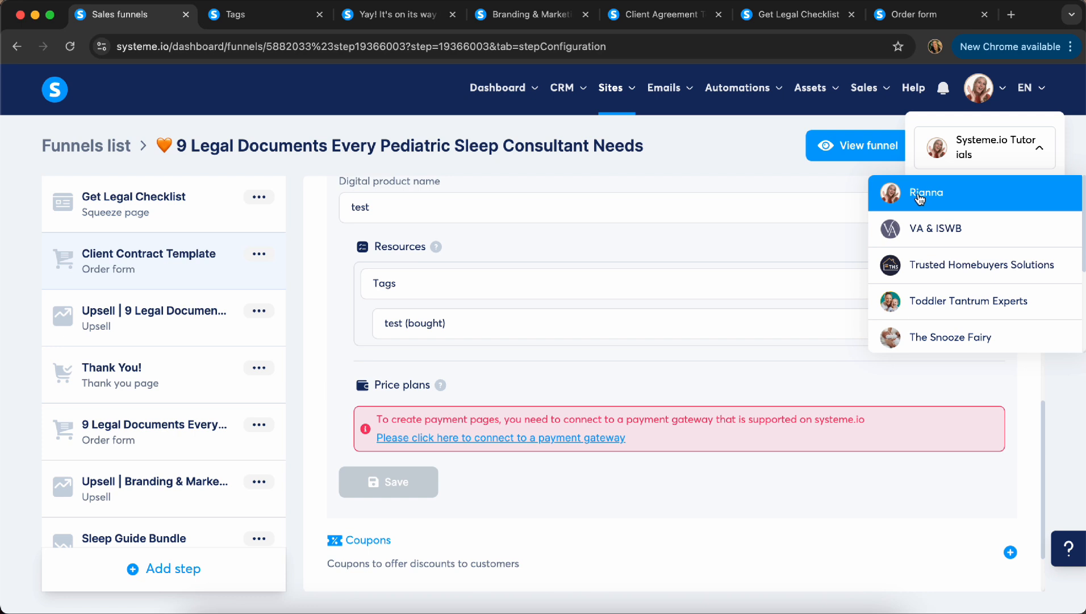
left_click(937, 221)
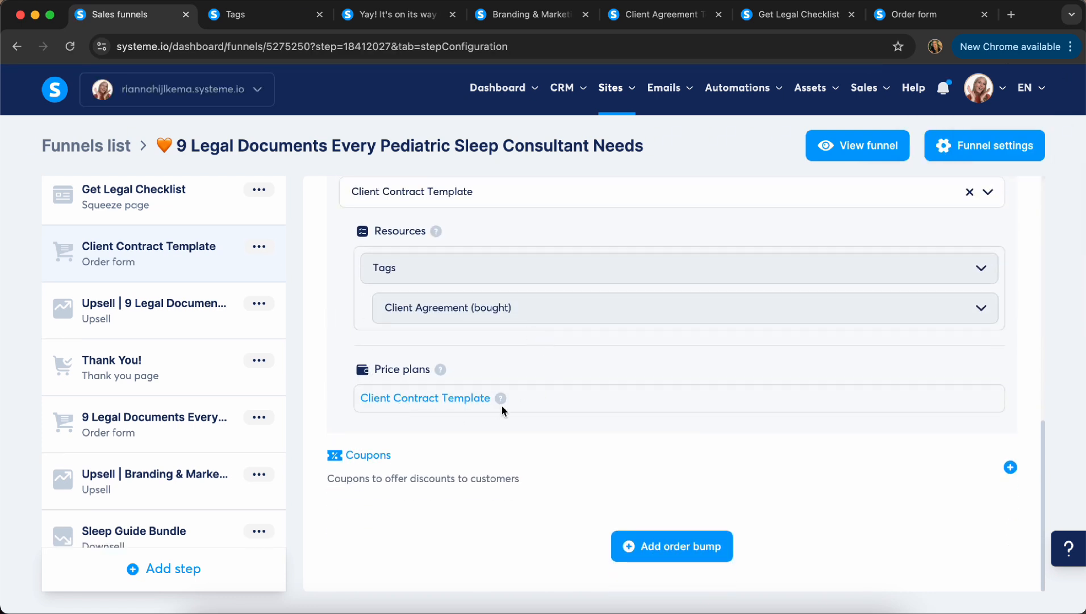
mouse_move(502, 400)
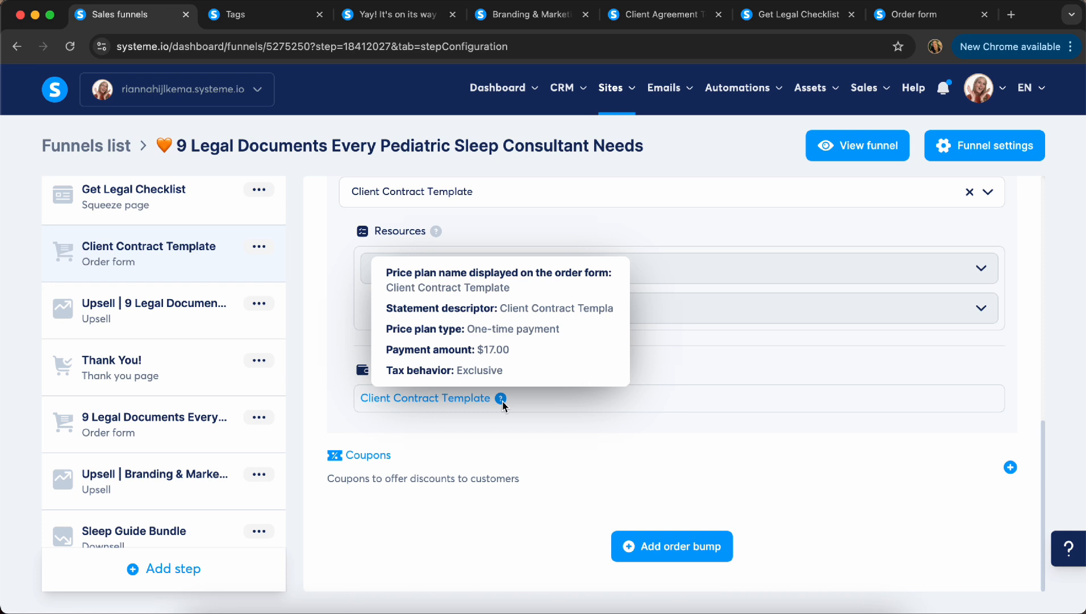
Open the Client Contract Template digital product for editing.
scroll(591, 405, "up", 3)
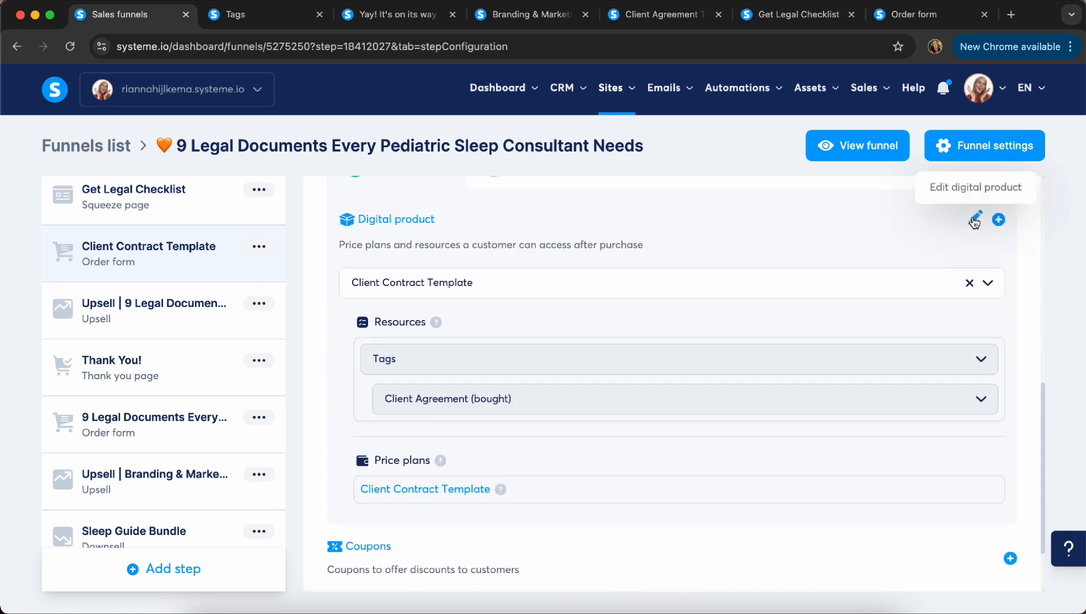
left_click(975, 219)
scroll(734, 322, "down", 3)
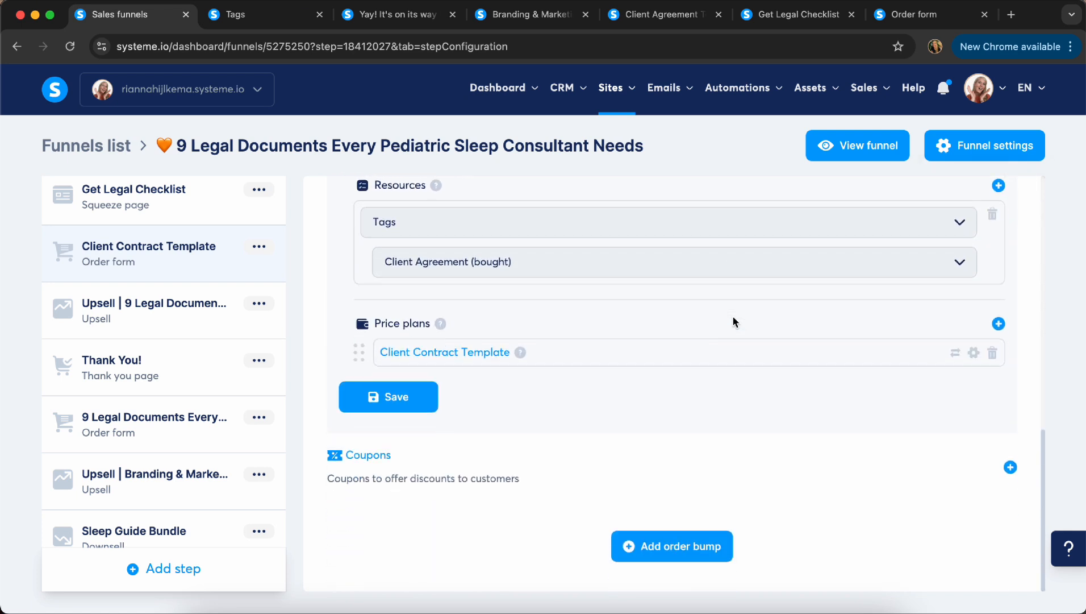
Start creating a new price plan, entering "test" as the order form name, dashboard name and statement descriptor.
left_click(1000, 327)
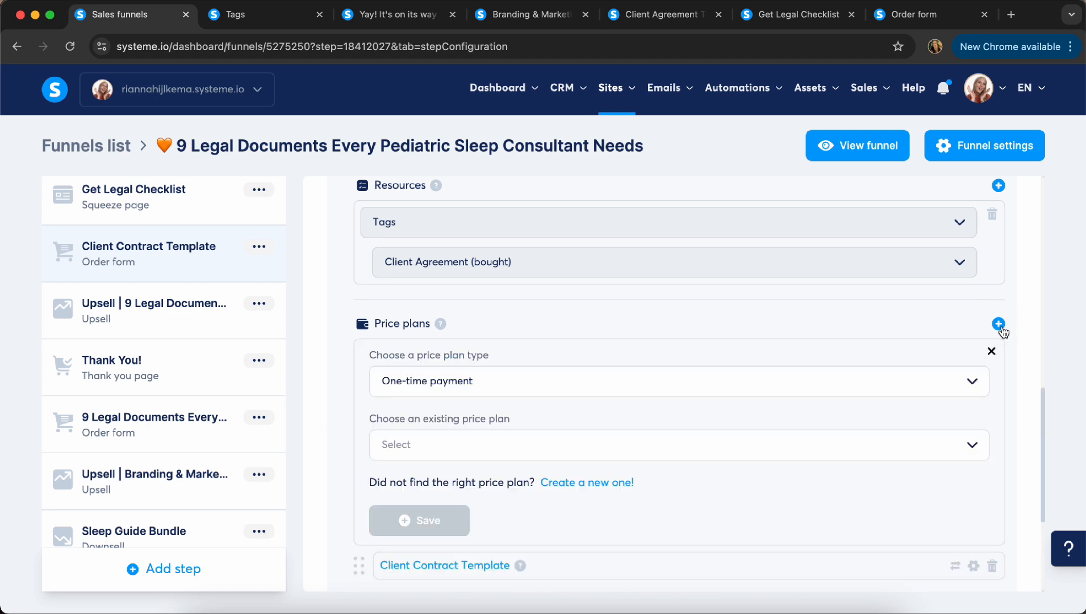
left_click(579, 482)
left_click(406, 382)
type("test")
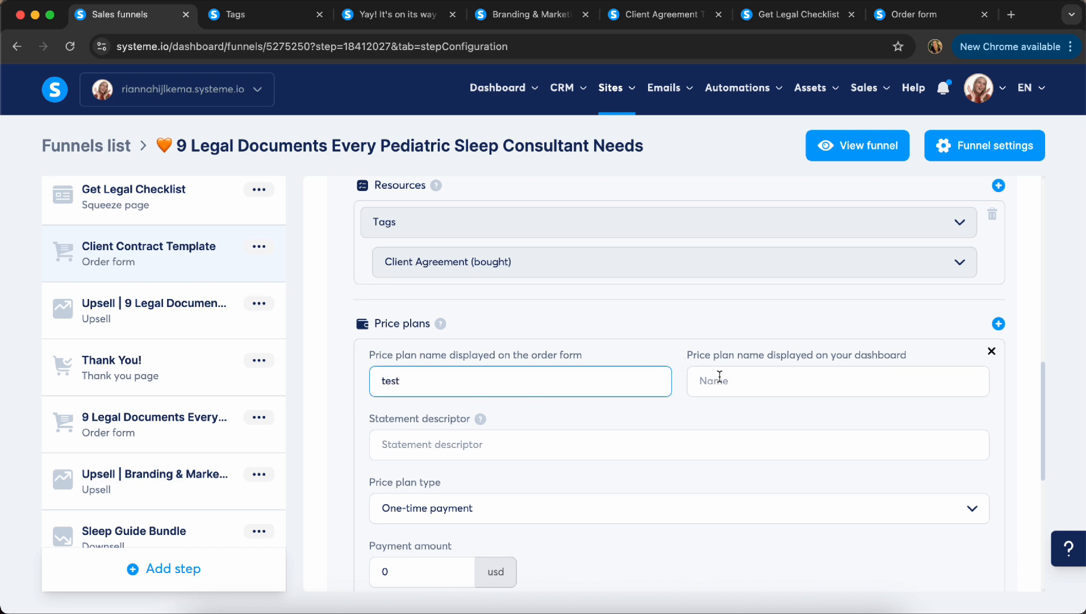
left_click(720, 378)
type("test")
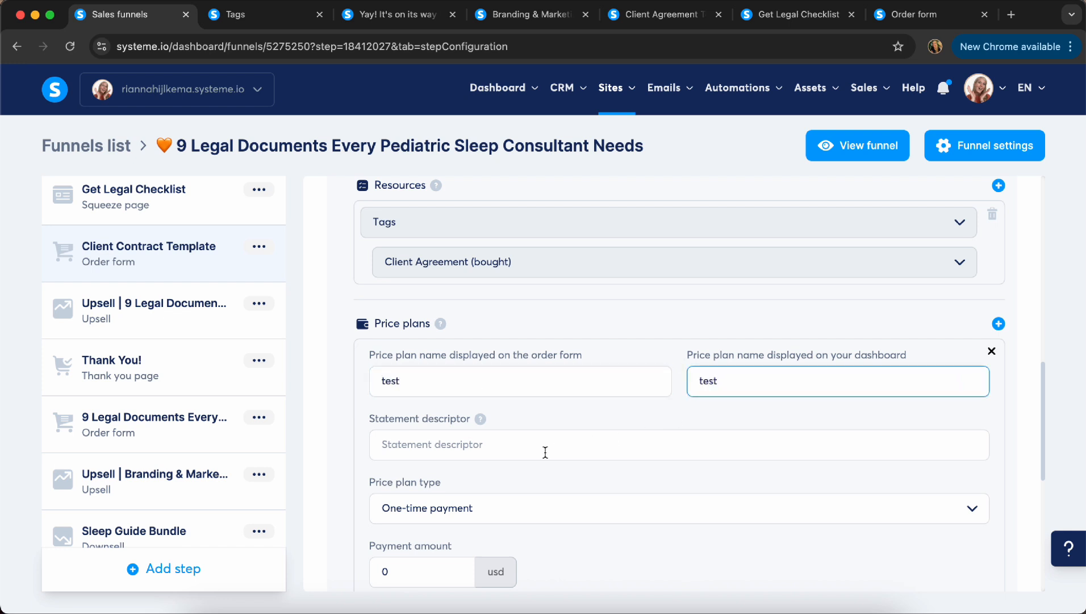
left_click(515, 452)
type("test")
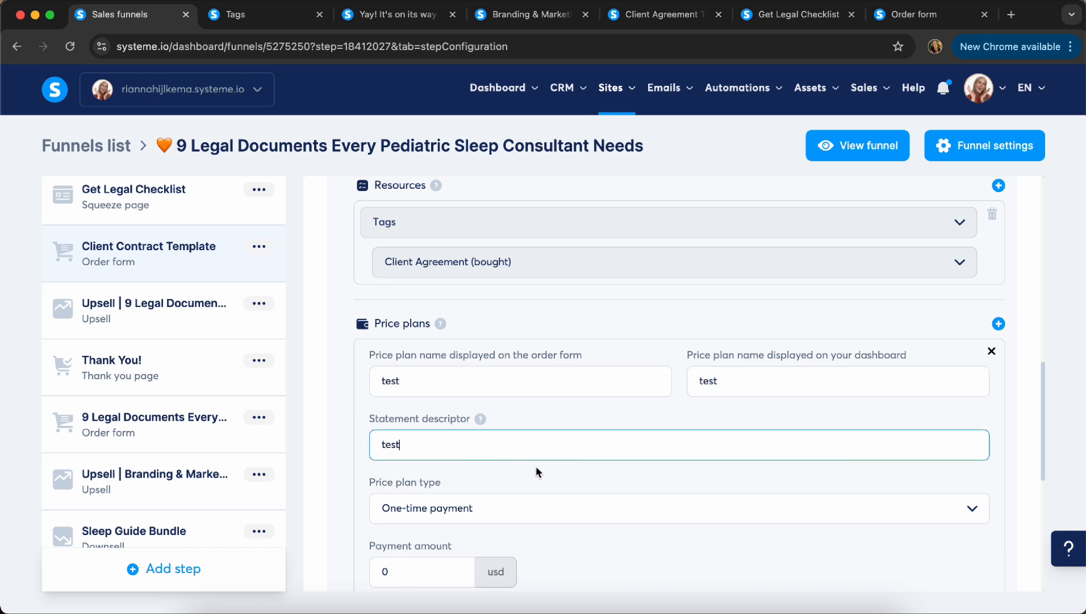
Choose One-time payment as the price plan type and set the payment amount to 17 usd.
scroll(641, 534, "down", 3)
left_click(529, 362)
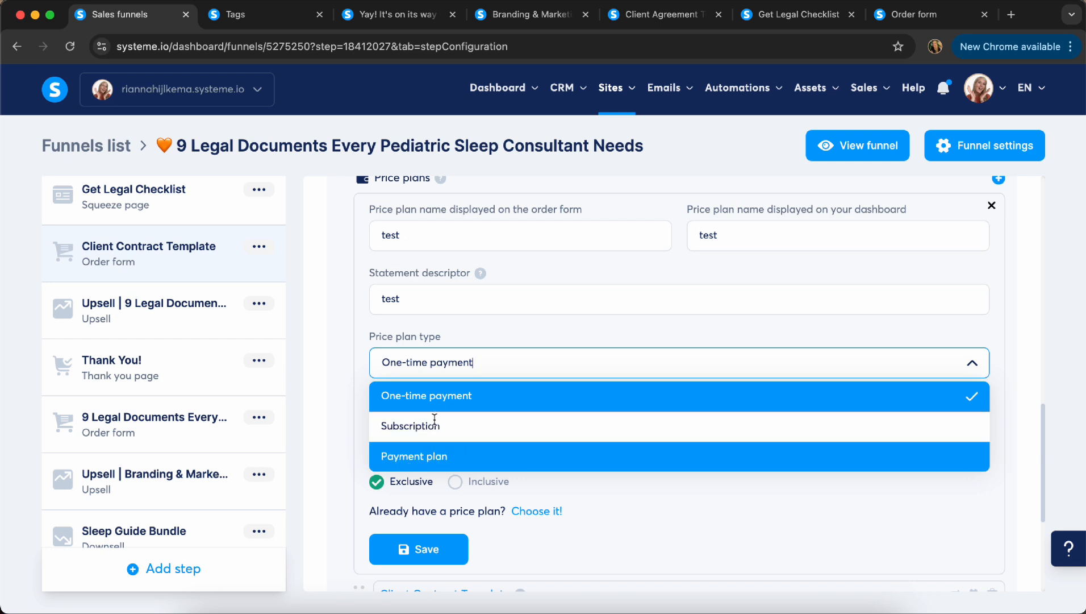
left_click(443, 396)
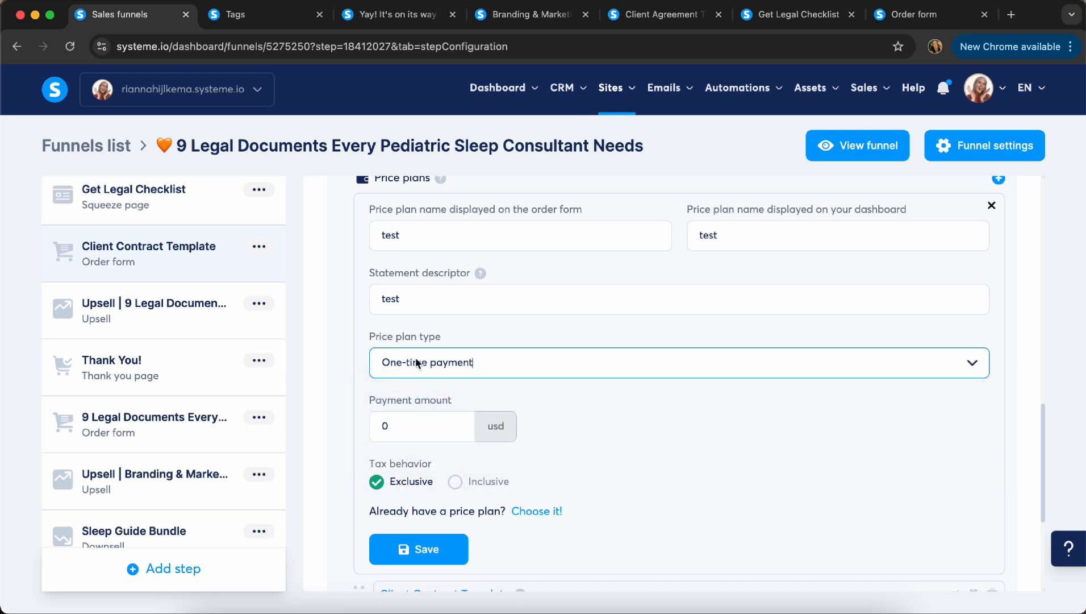
double_click(390, 426)
type("17")
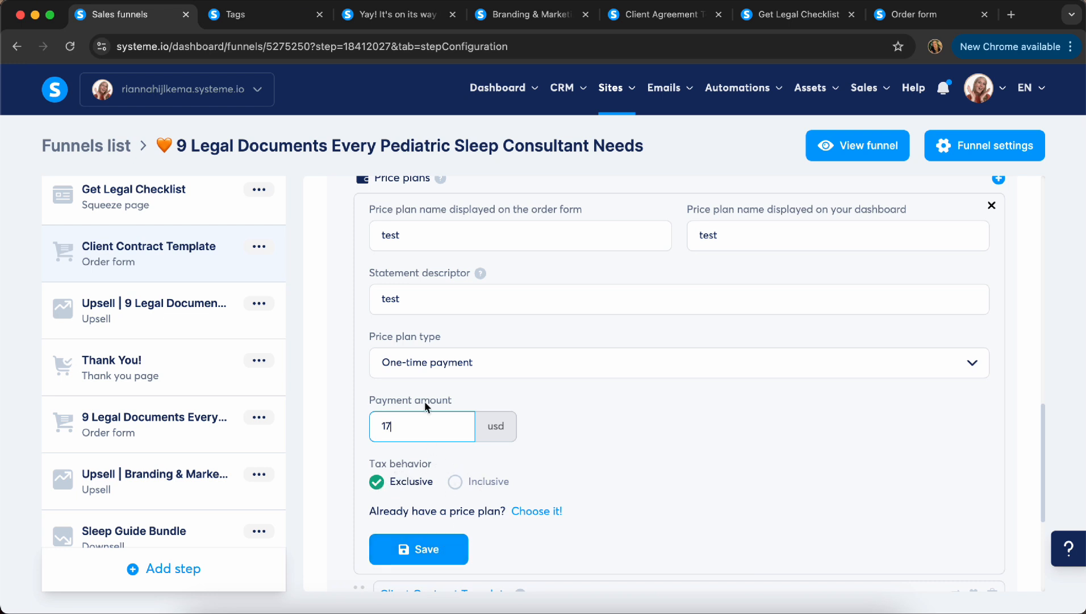
Change the price plan type to Payment plan and set the installment amount to 5 usd.
left_click(421, 367)
left_click(421, 453)
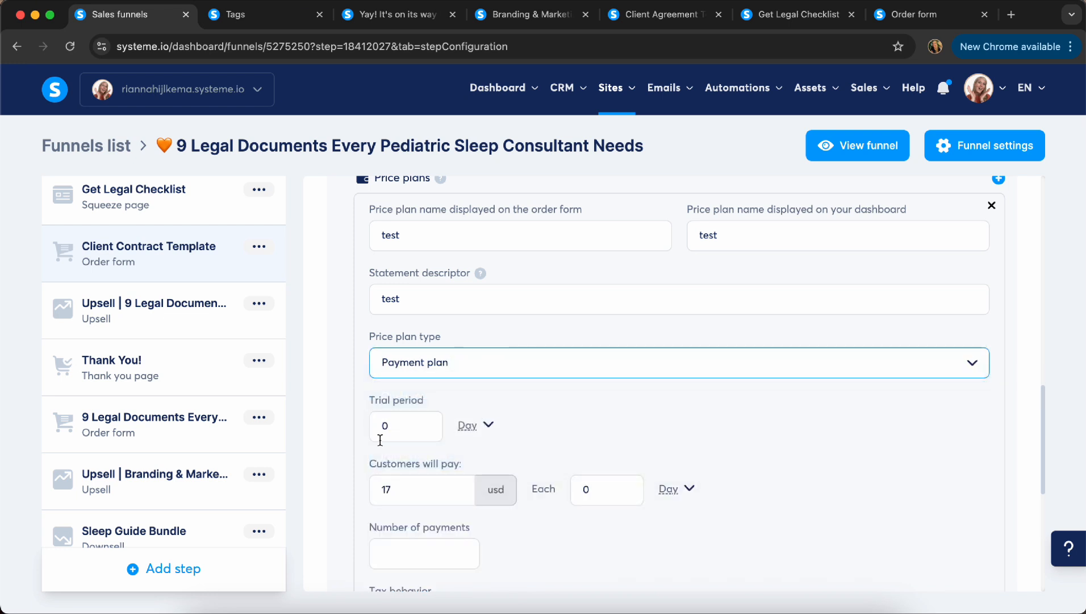
scroll(397, 397, "down", 3)
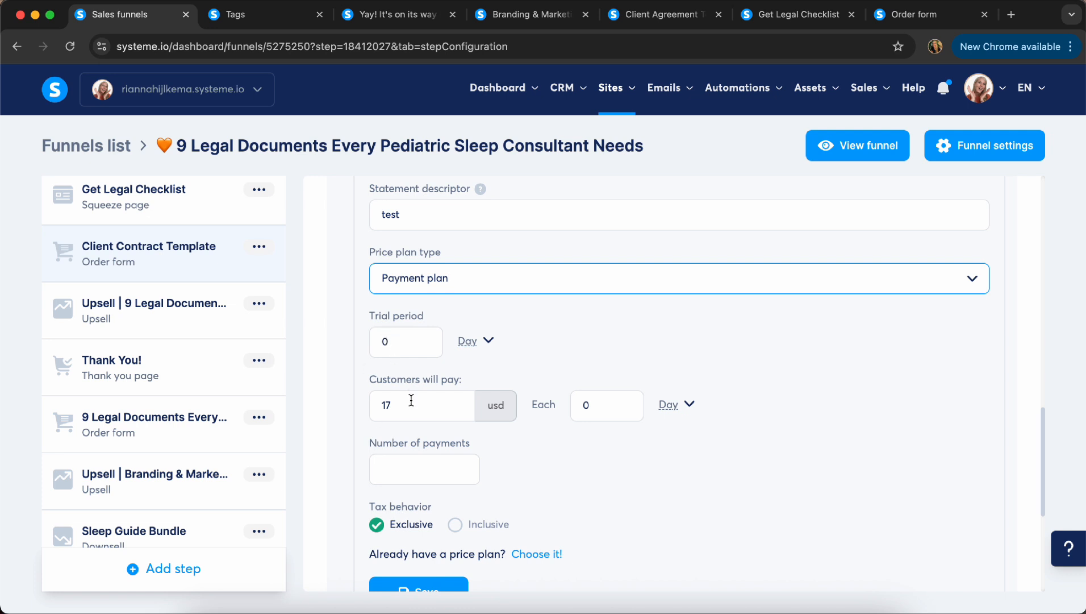
left_click(415, 405)
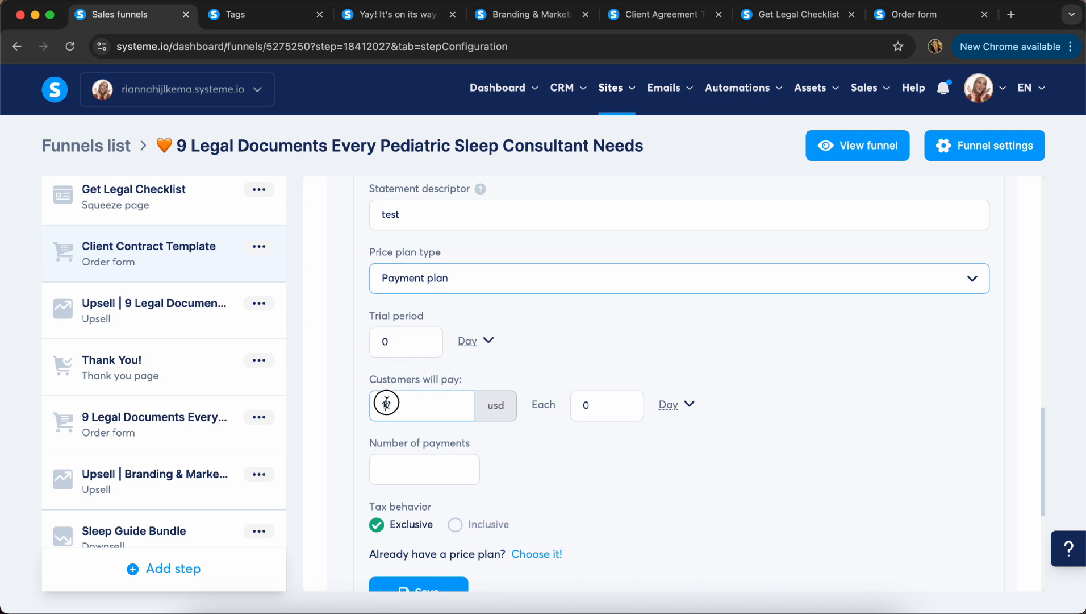
left_click_drag(414, 405, 359, 407)
type("5")
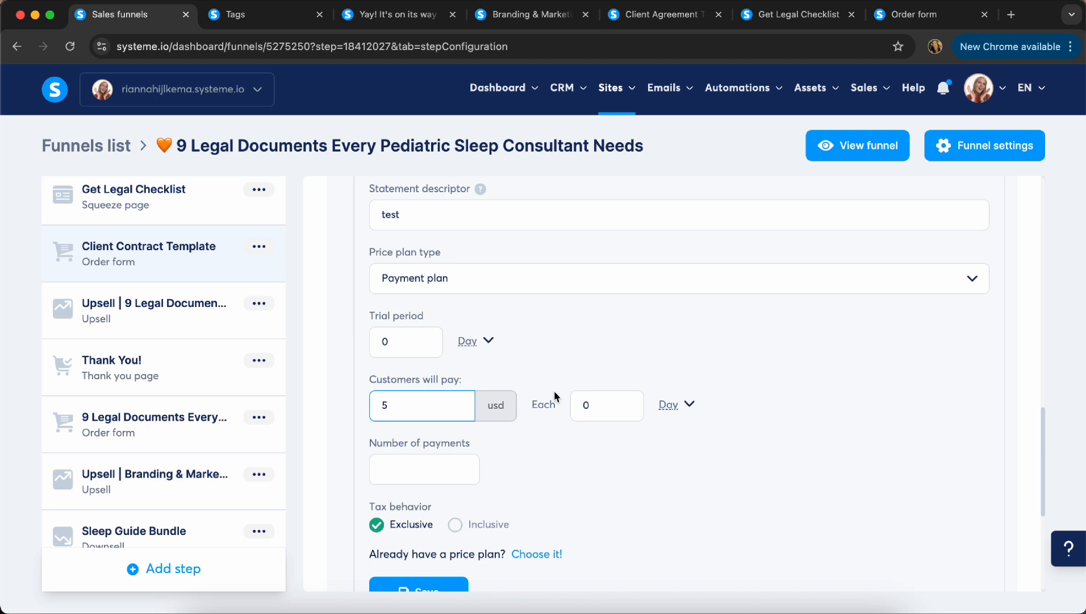
Set the payment interval to 1 month and the number of payments to 3.
left_click_drag(592, 405, 584, 404)
type("1")
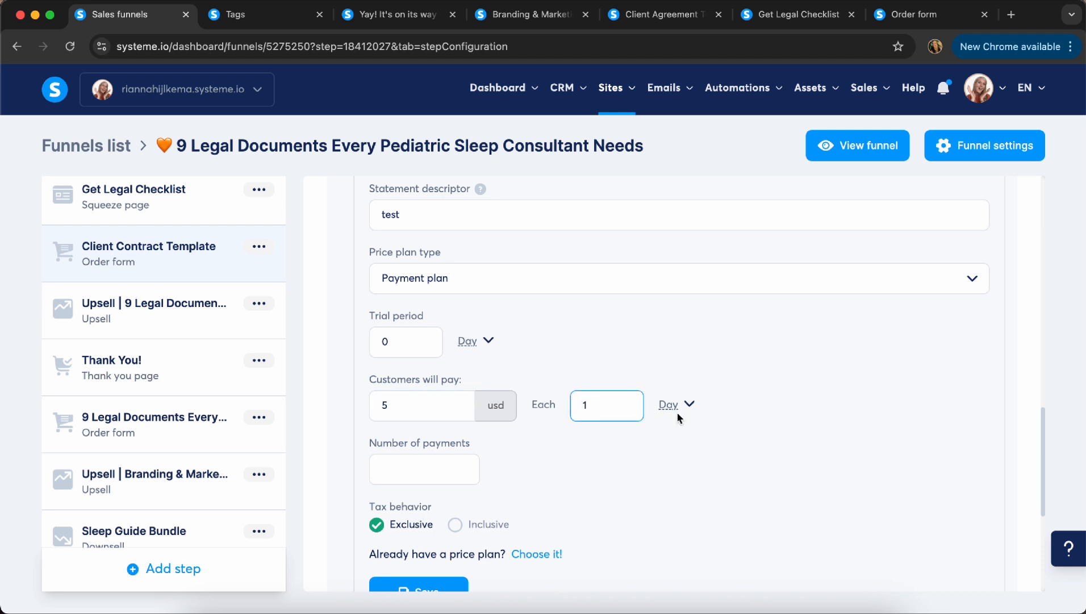
left_click(673, 406)
left_click(636, 457)
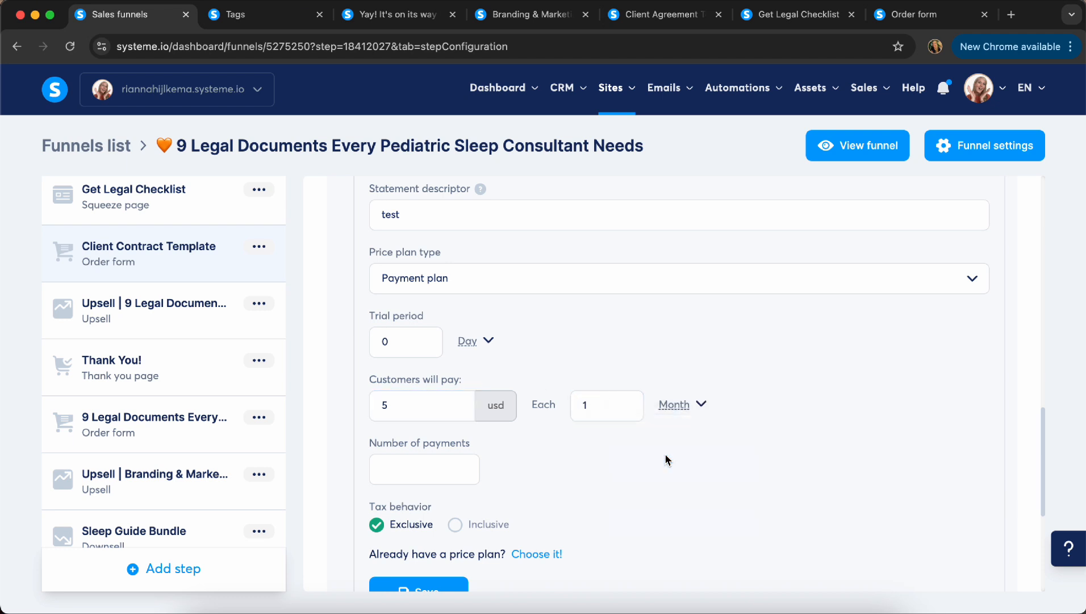
left_click(434, 469)
left_click(627, 486)
scroll(630, 472, "down", 2)
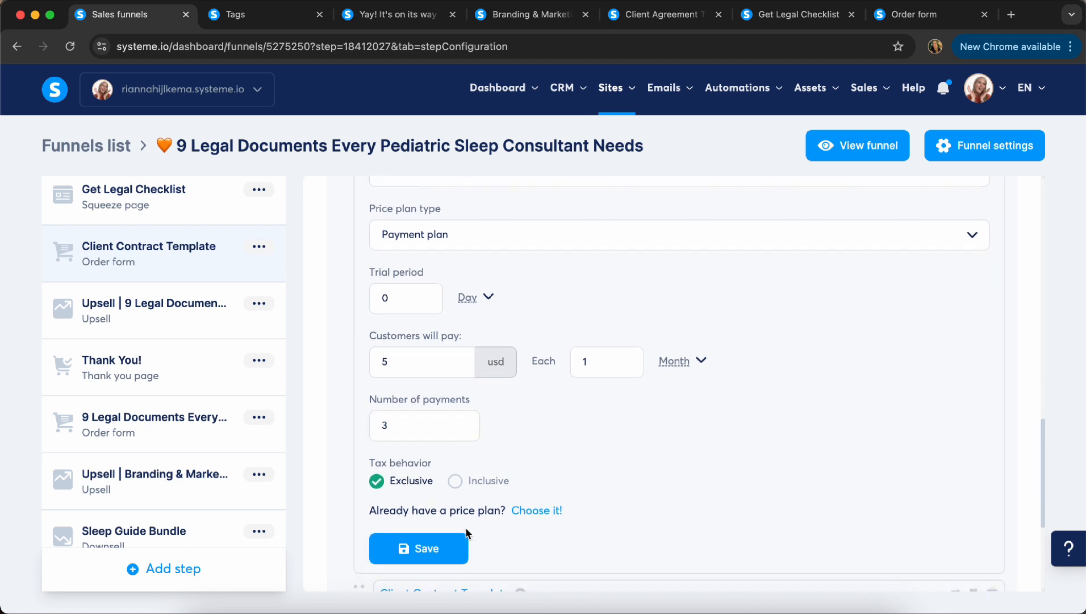
Discard the new "test" price plan and close its form.
left_click(449, 549)
scroll(670, 466, "up", 5)
left_click(991, 337)
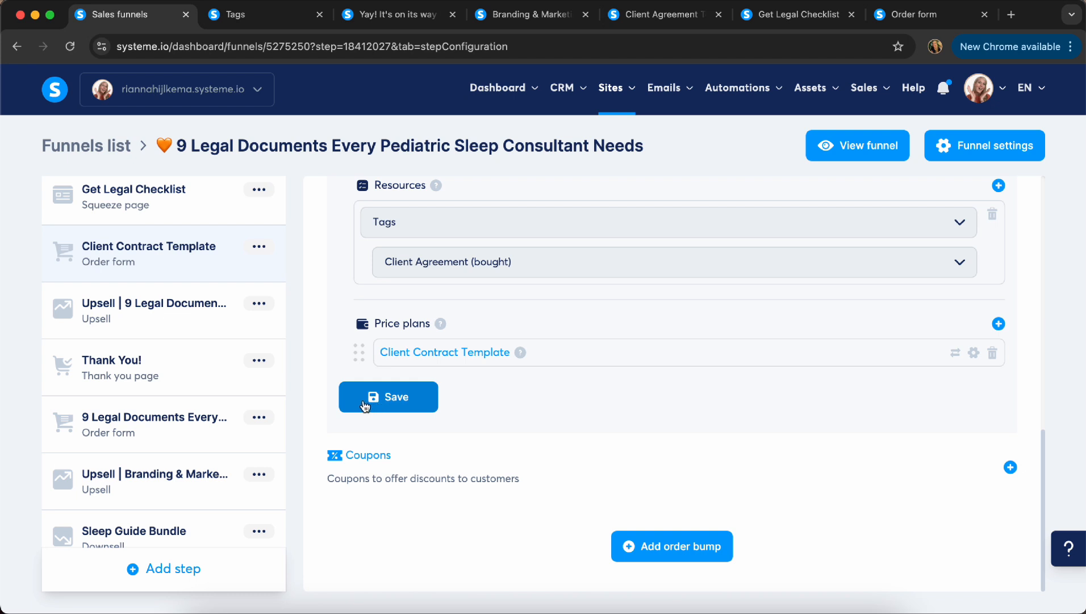
Review the digital product's name, tag resource and price plan, then the Coupons section below them.
scroll(326, 392, "up", 2)
left_click(367, 458)
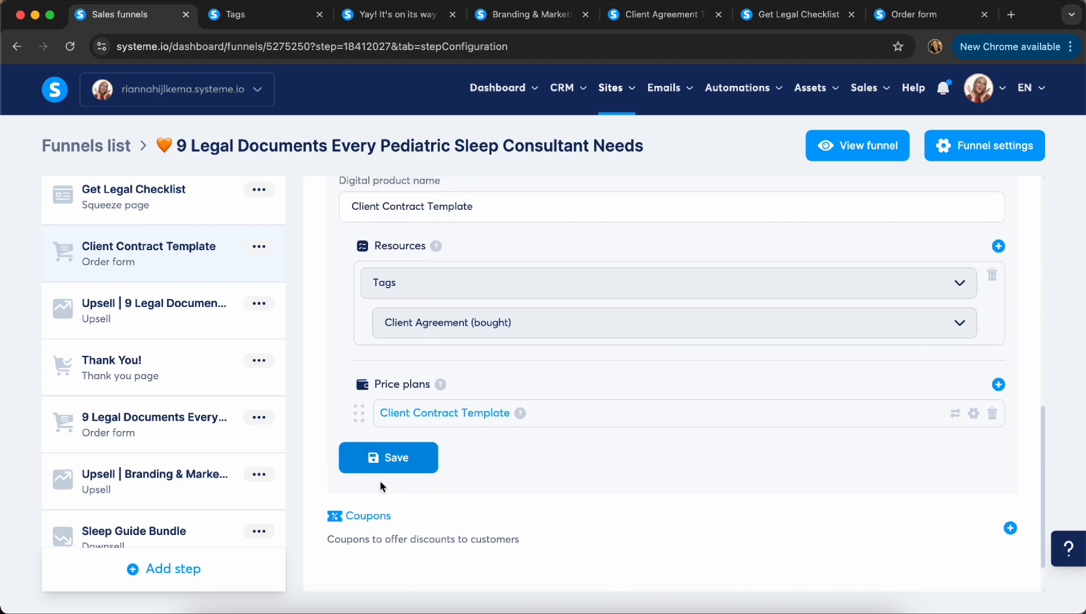
scroll(398, 463, "down", 2)
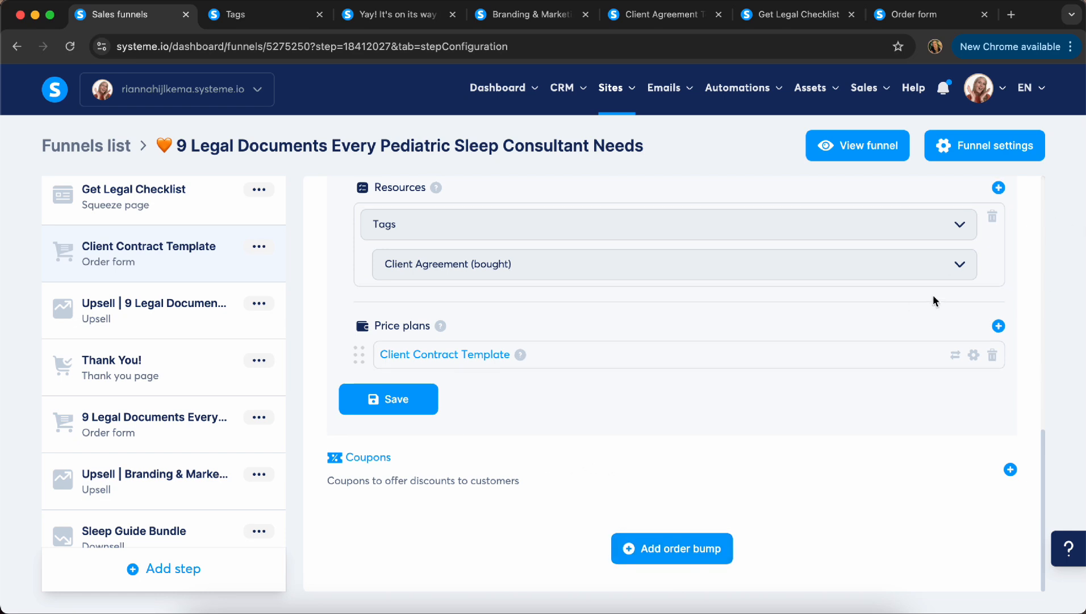
scroll(933, 300, "up", 10)
scroll(864, 560, "down", 10)
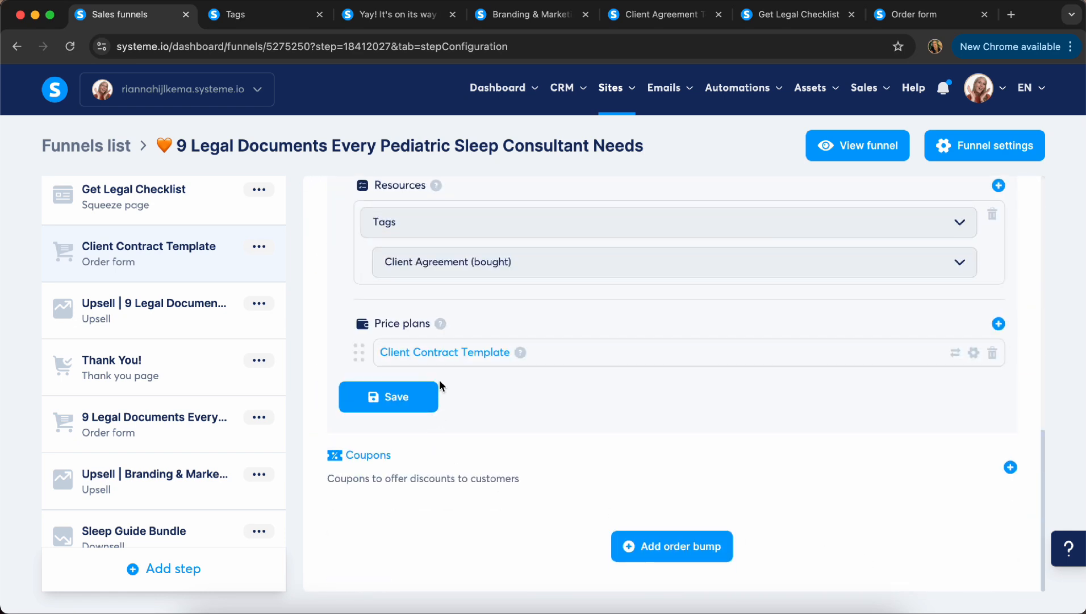
scroll(316, 368, "up", 2)
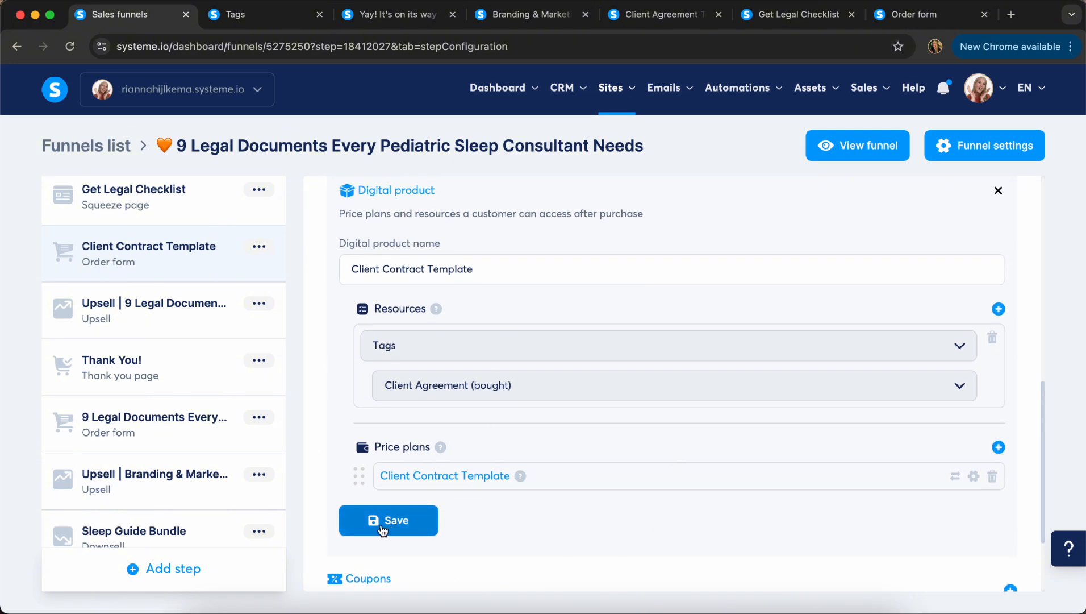
left_click_drag(354, 270, 495, 270)
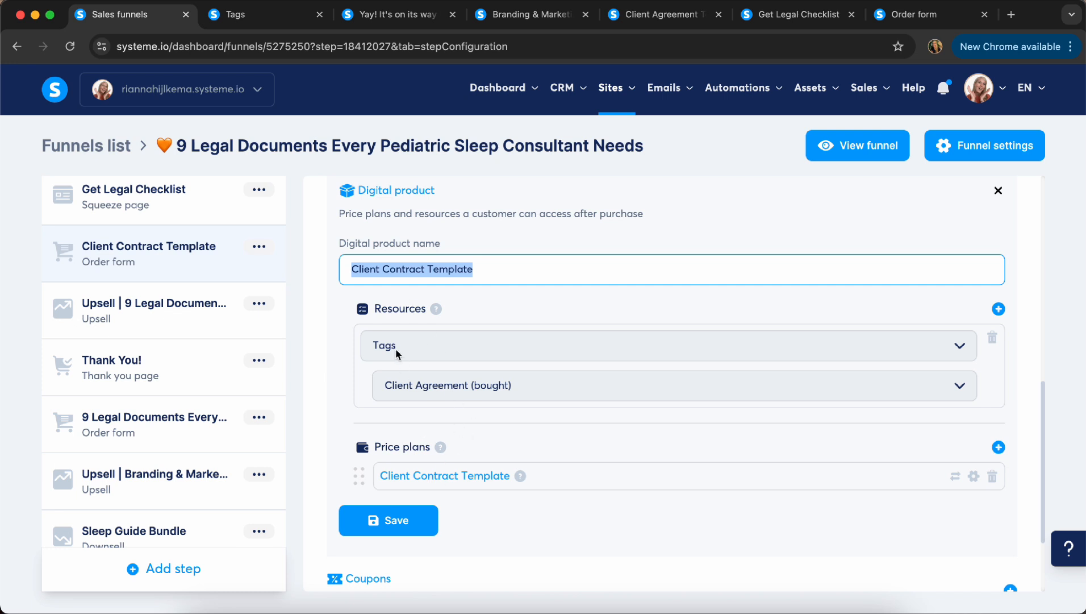
scroll(300, 491, "down", 1)
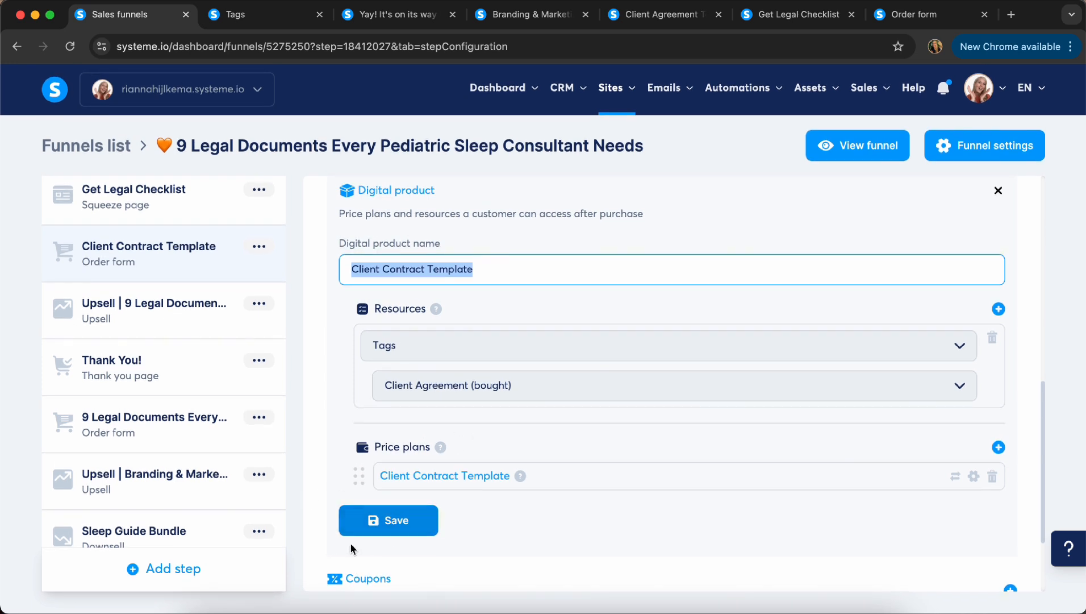
left_click(326, 537)
scroll(327, 538, "down", 3)
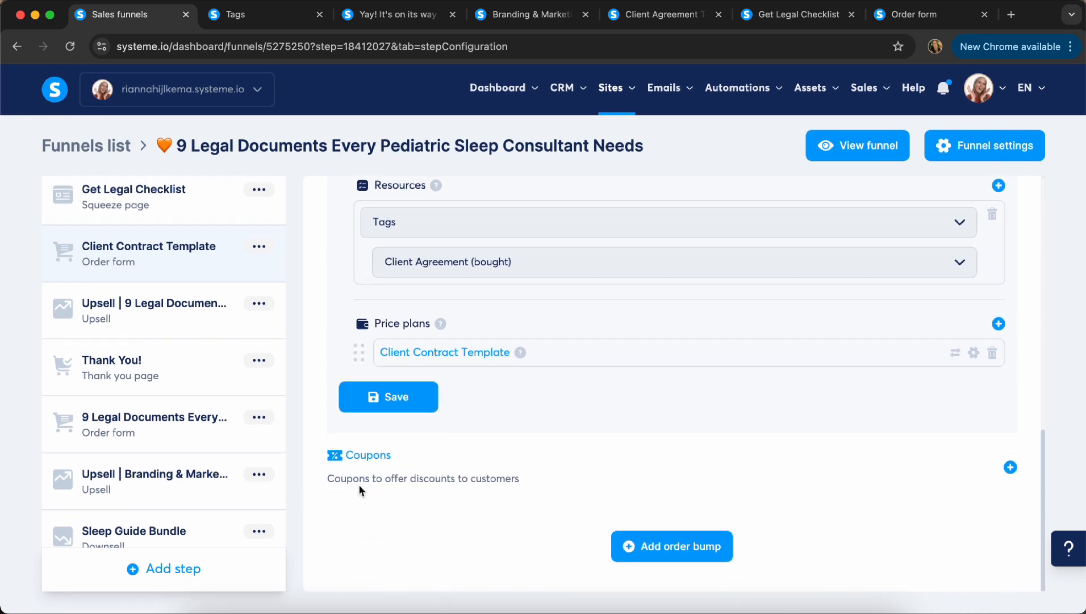
Start a new coupon for the order form's offer, named "test" with the coupon code test100.
left_click(1011, 467)
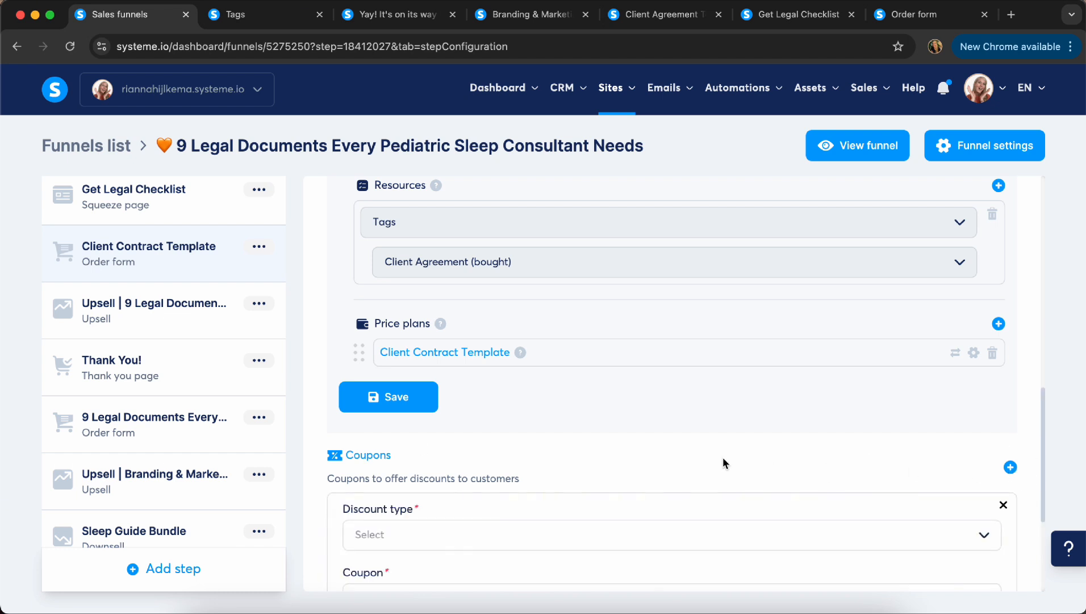
scroll(723, 457, "down", 4)
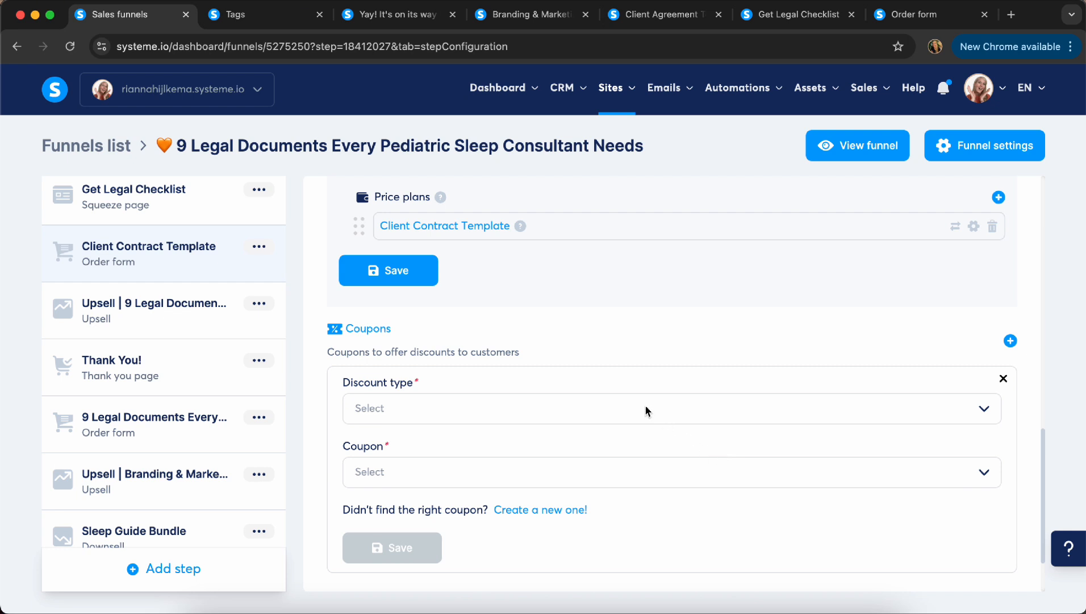
left_click(558, 510)
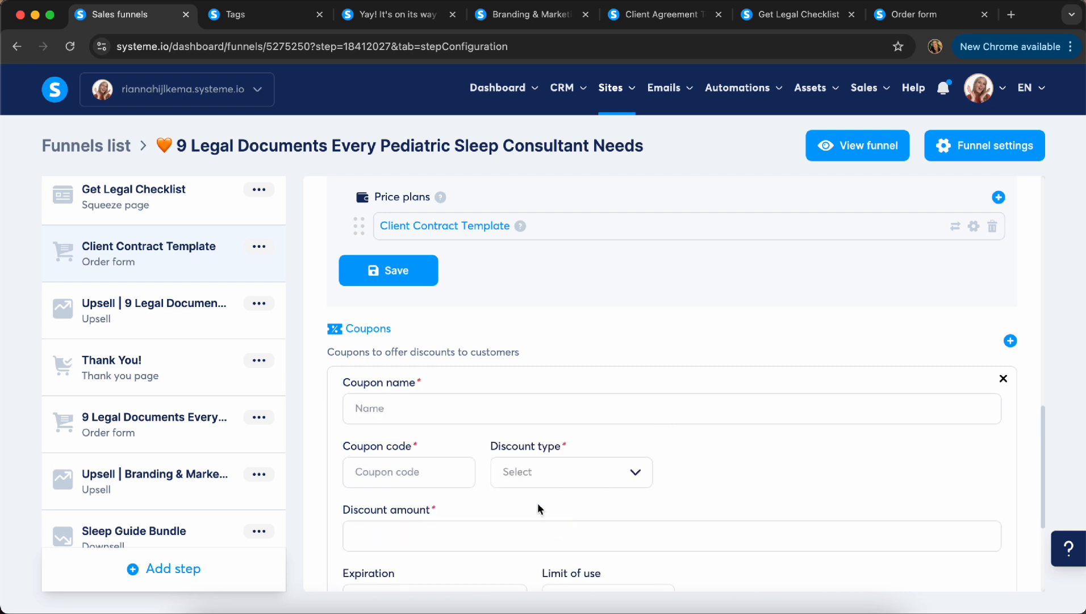
left_click(388, 407)
type("test")
left_click(393, 470)
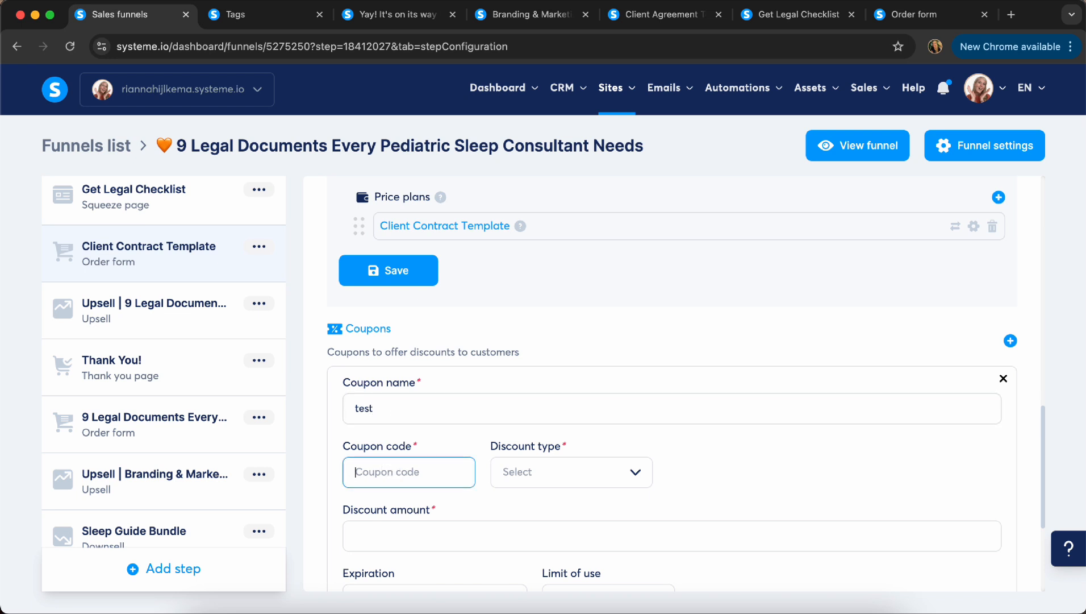
type("test100")
Set the coupon to a percentage discount of 100 and save it.
left_click(545, 476)
scroll(555, 492, "down", 2)
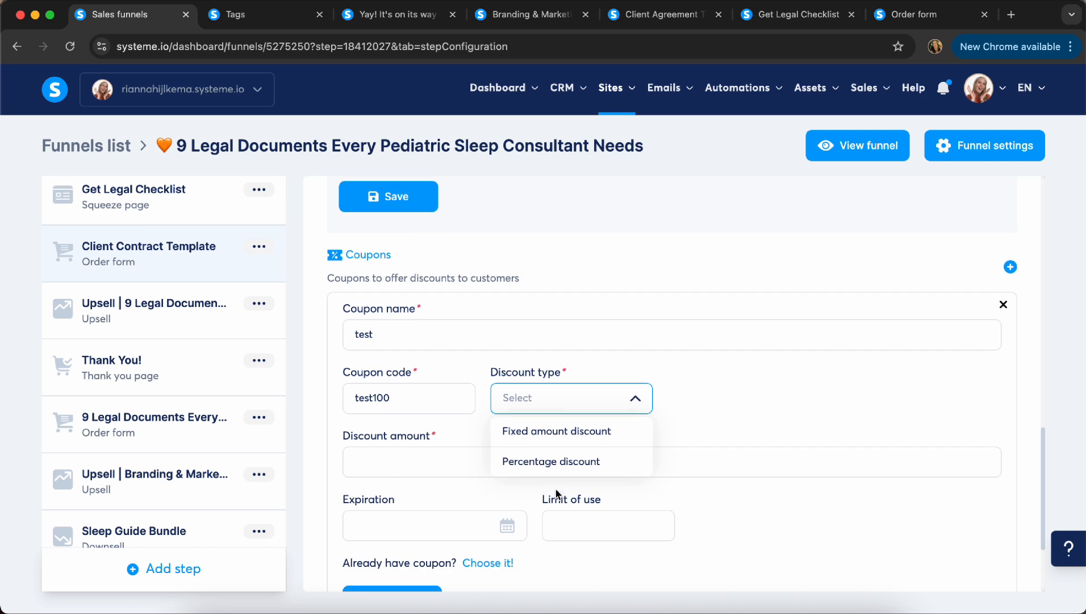
left_click(531, 459)
left_click(410, 468)
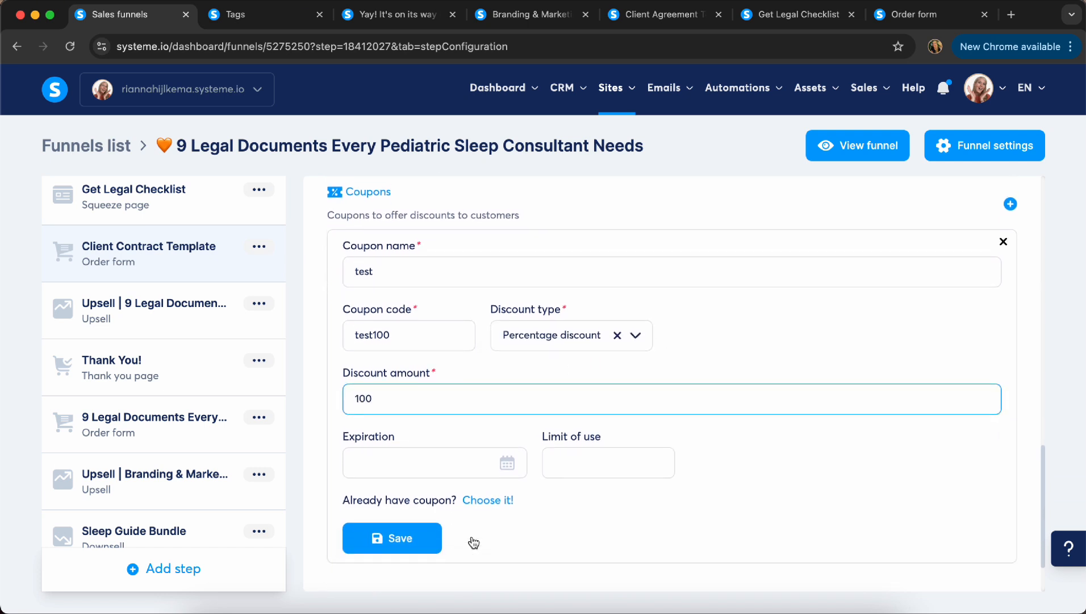
scroll(473, 540, "down", 2)
left_click(399, 535)
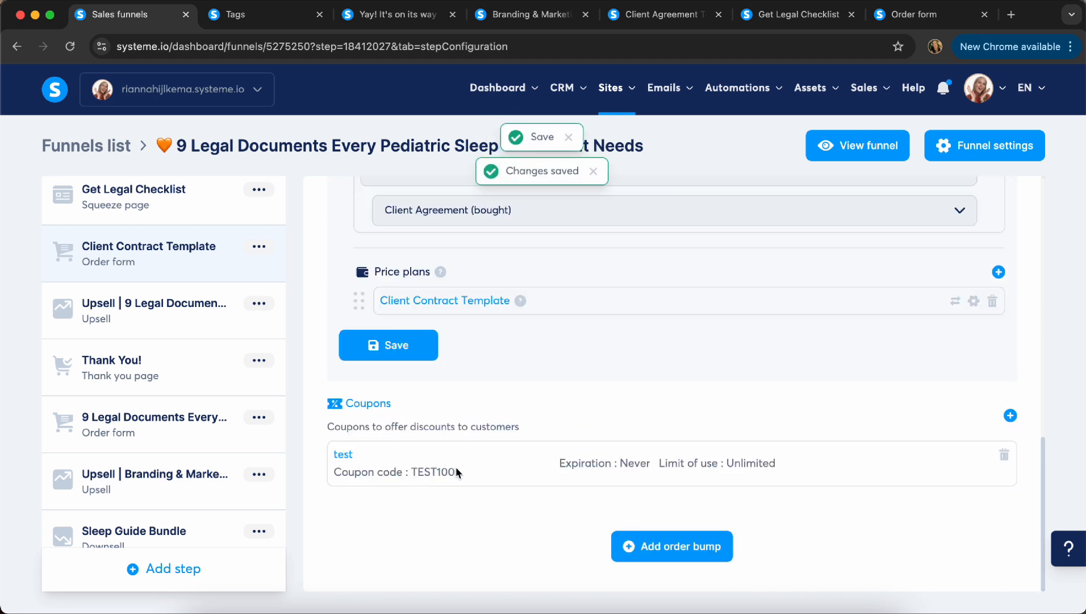
Highlight the saved coupon's code and review its entry in the Coupons section.
left_click_drag(456, 467, 408, 468)
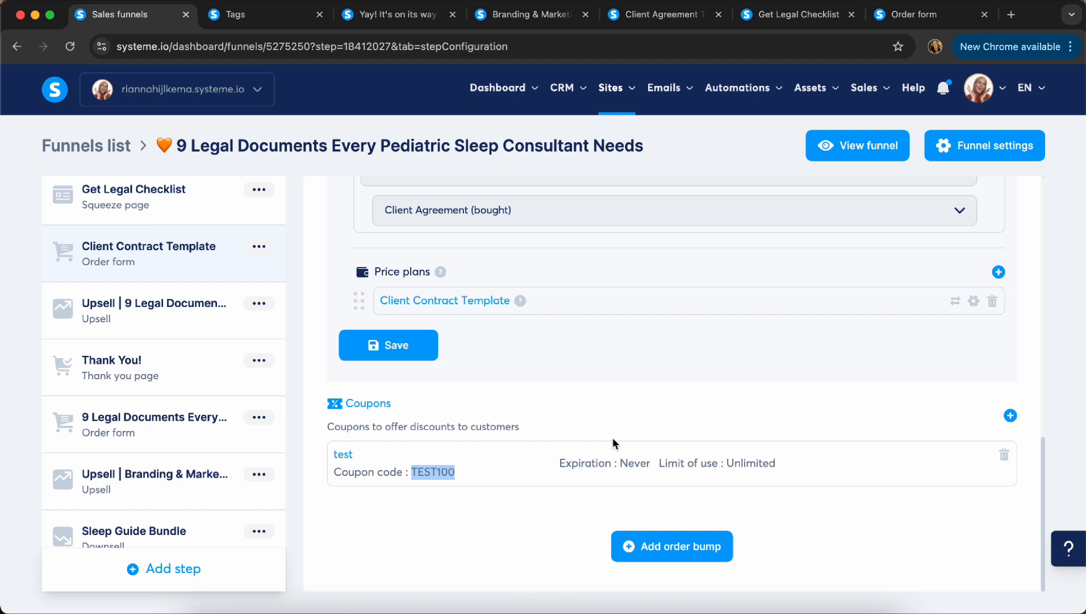
scroll(457, 463, "up", 1)
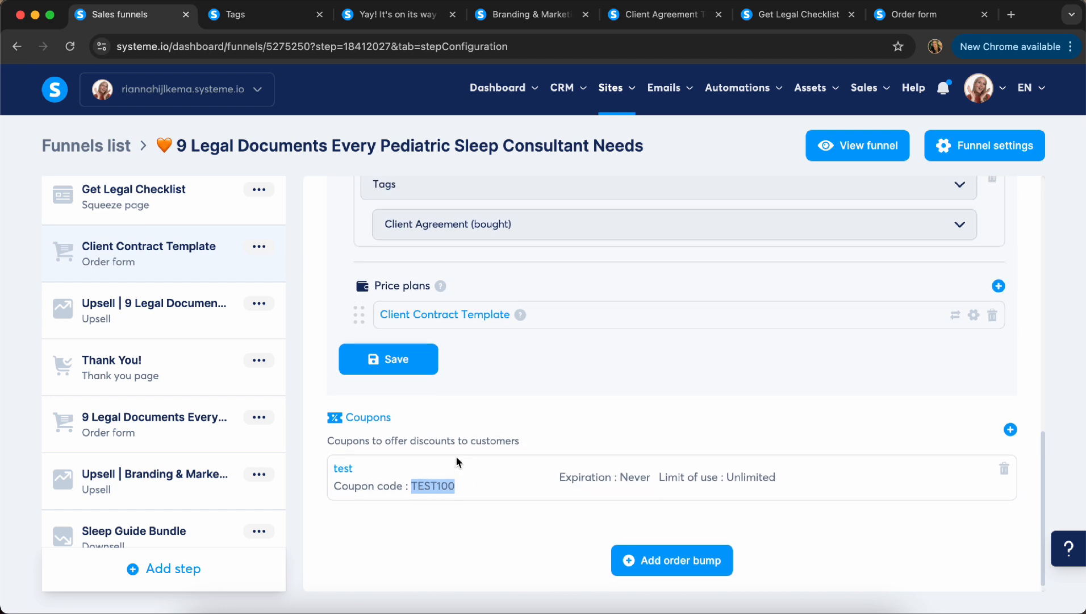
scroll(528, 493, "up", 1)
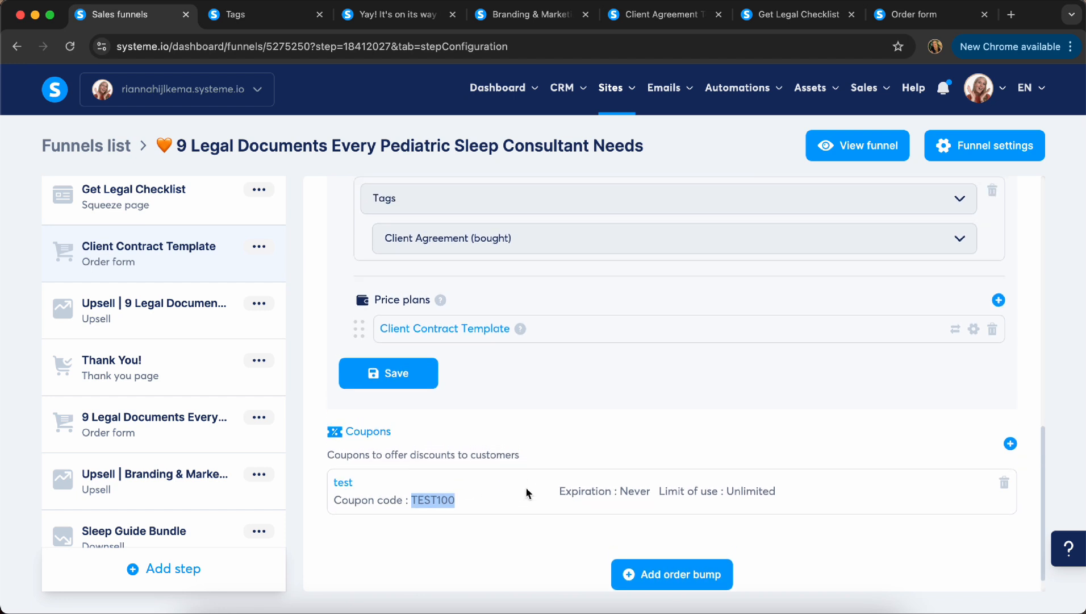
scroll(528, 493, "up", 1)
scroll(526, 492, "up", 1)
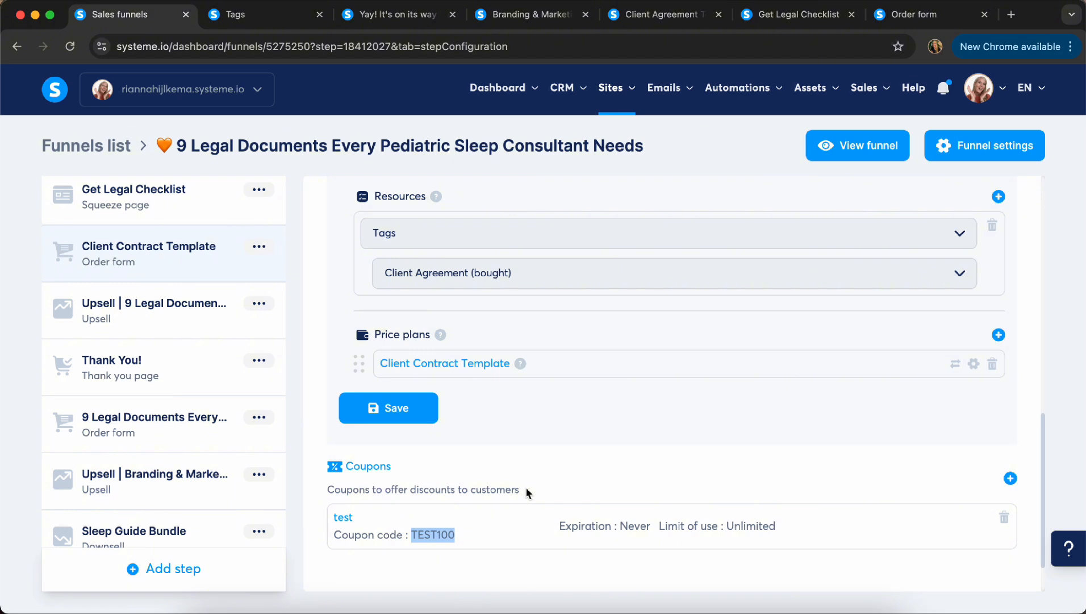
Open the Client Contract Template page for editing and insert a Coupon element between the payment methods and the Order Summary.
scroll(509, 478, "up", 10)
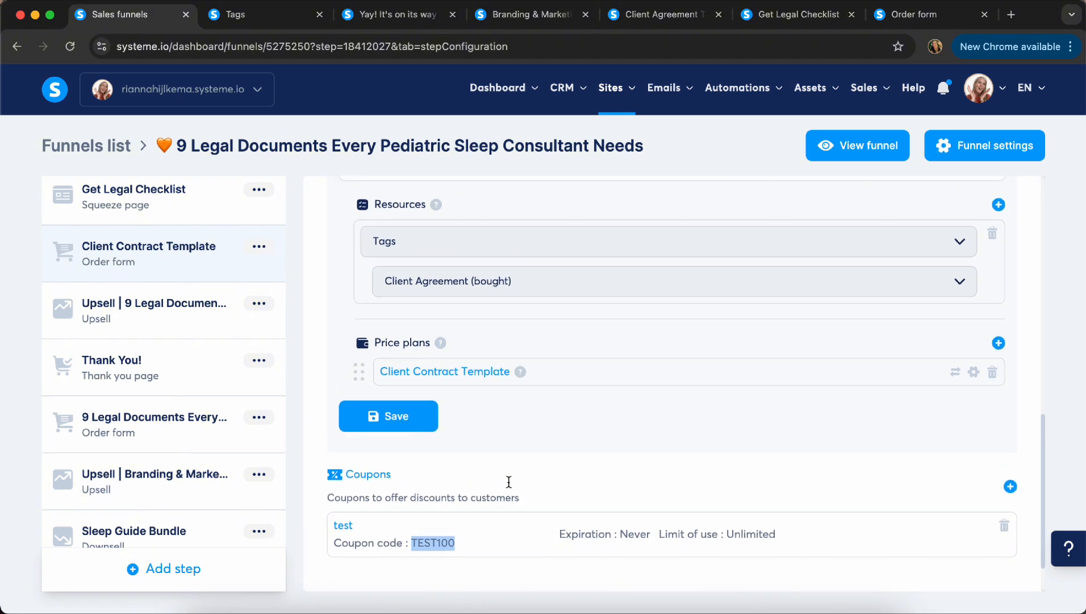
left_click(922, 318)
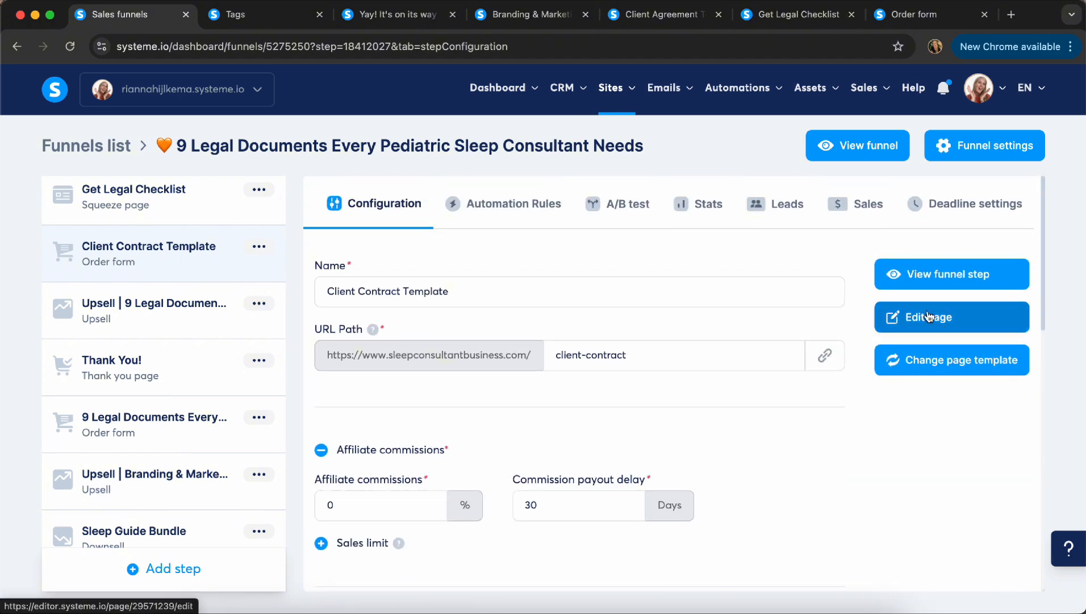
scroll(569, 470, "down", 20)
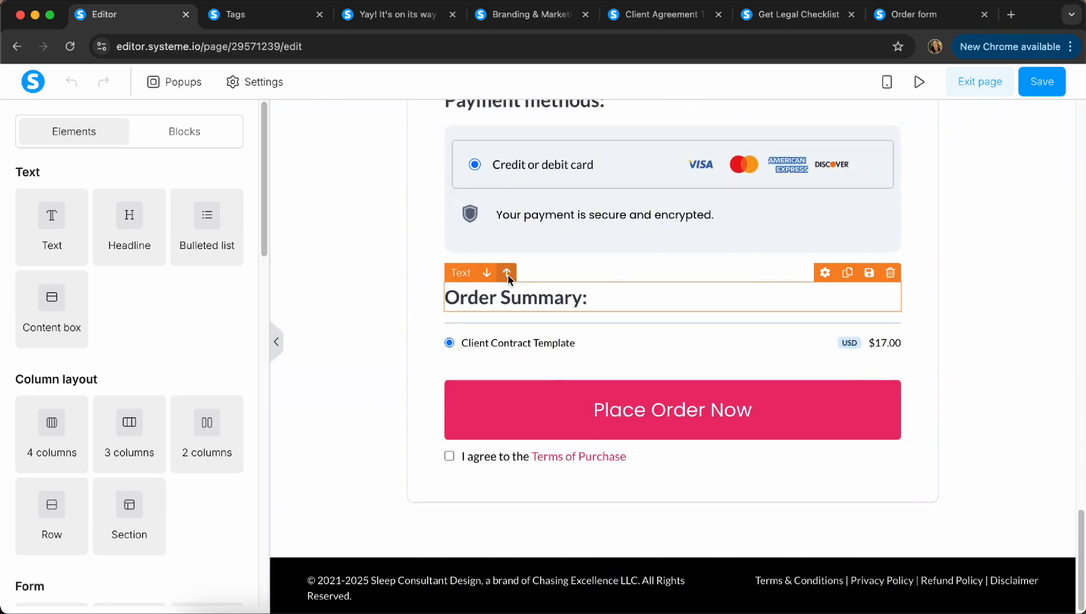
scroll(188, 333, "down", 8)
scroll(188, 333, "down", 3)
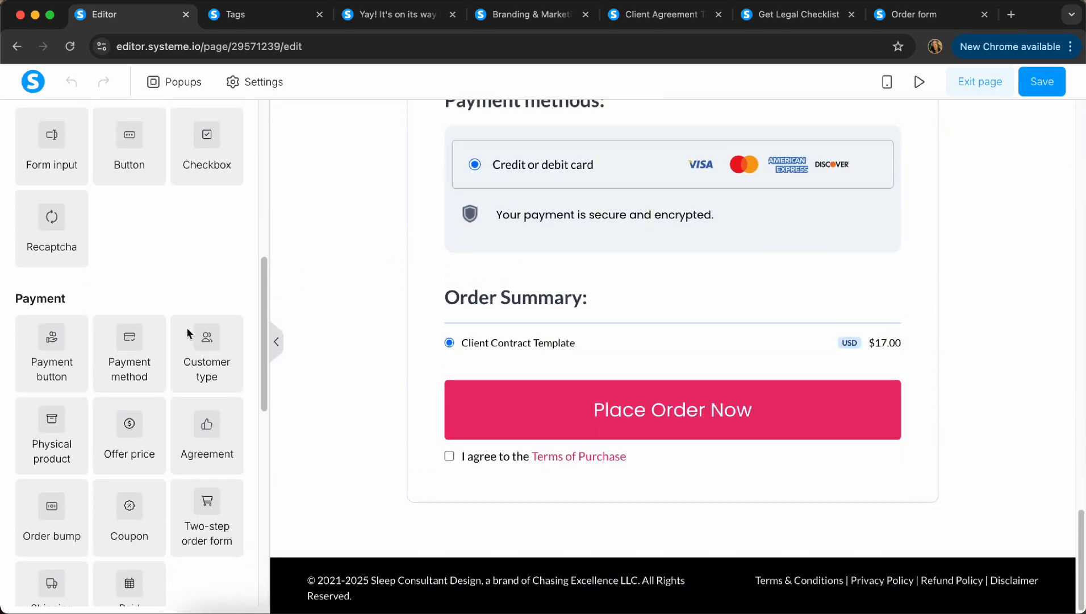
scroll(169, 262, "down", 5)
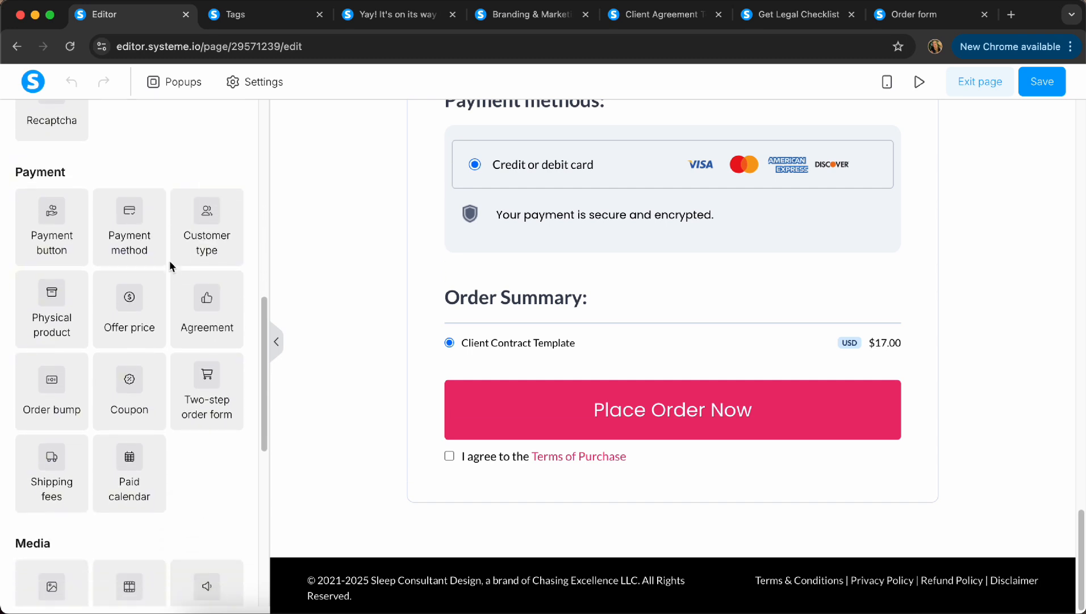
left_click_drag(127, 344, 522, 254)
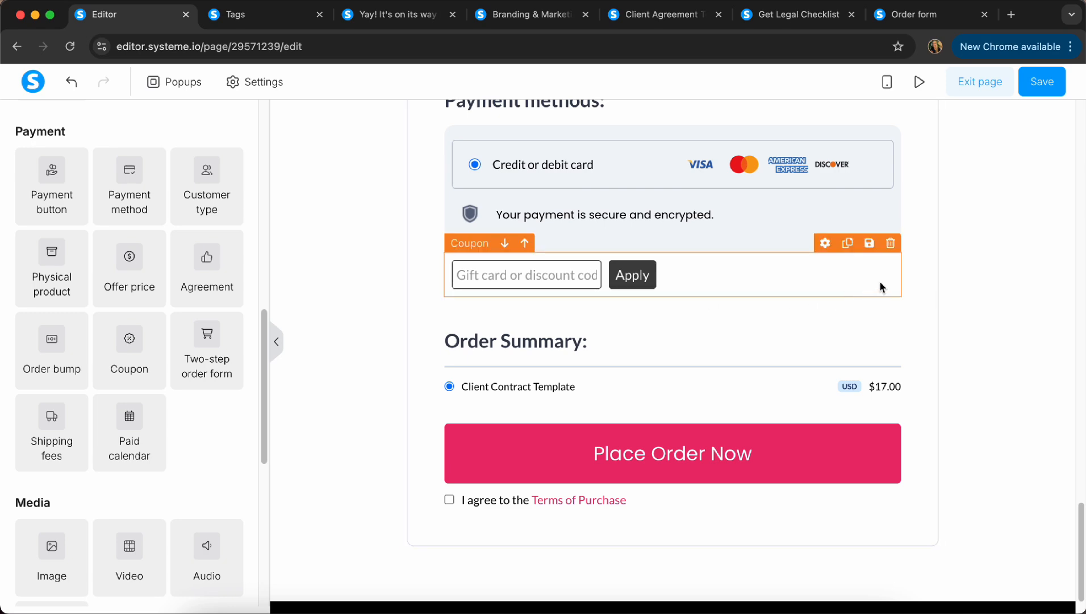
Delete the Coupon element from the order form page and exit the page editor without saving.
left_click(891, 244)
left_click(659, 138)
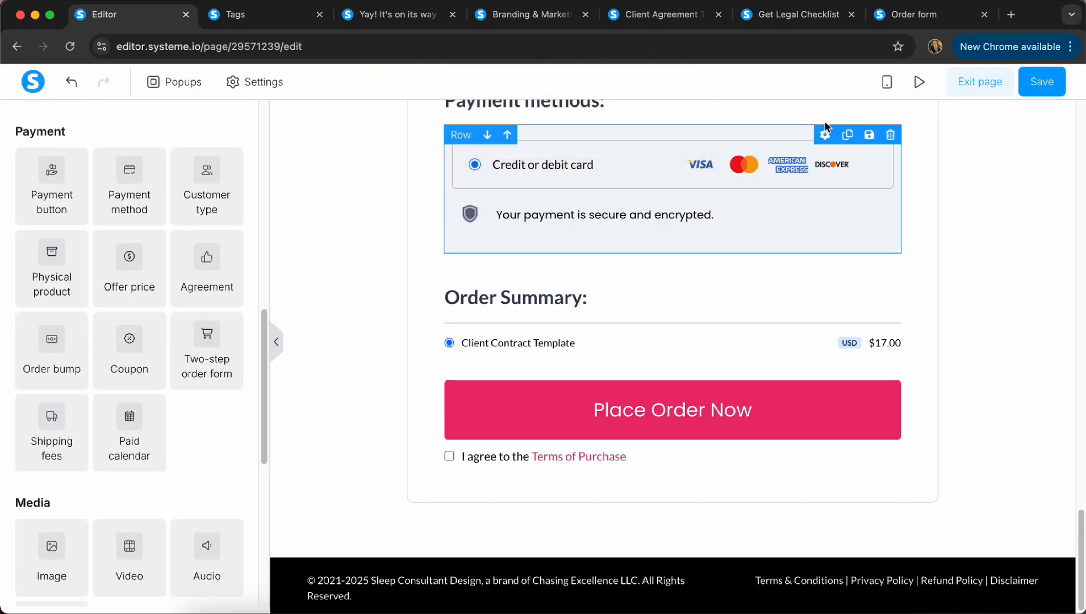
left_click(973, 92)
left_click(591, 251)
Remove the "test" coupon from the offer and confirm the removal.
scroll(511, 431, "down", 3)
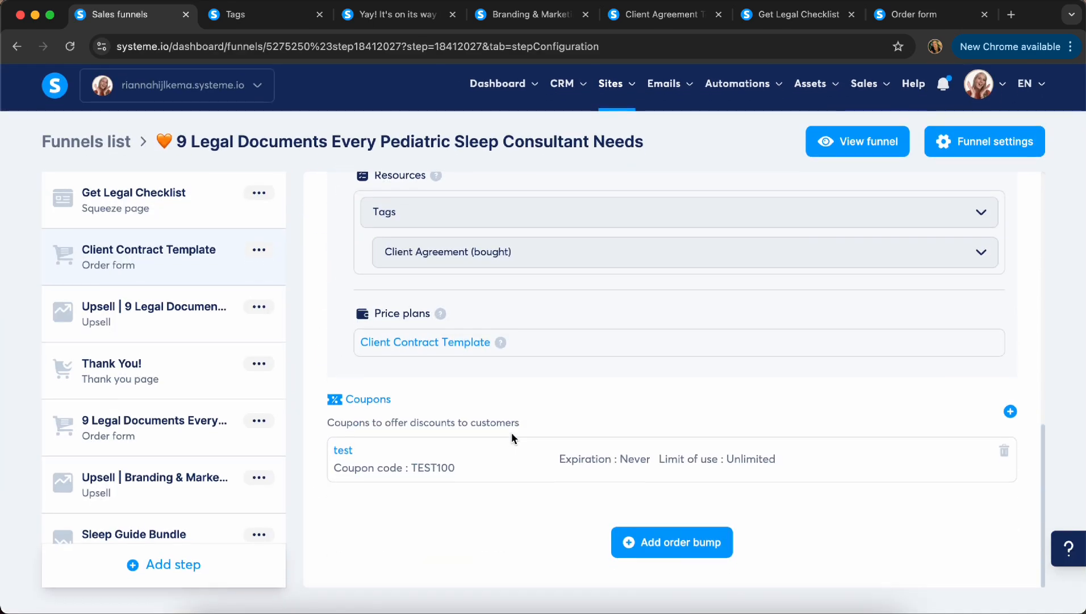
left_click(1000, 456)
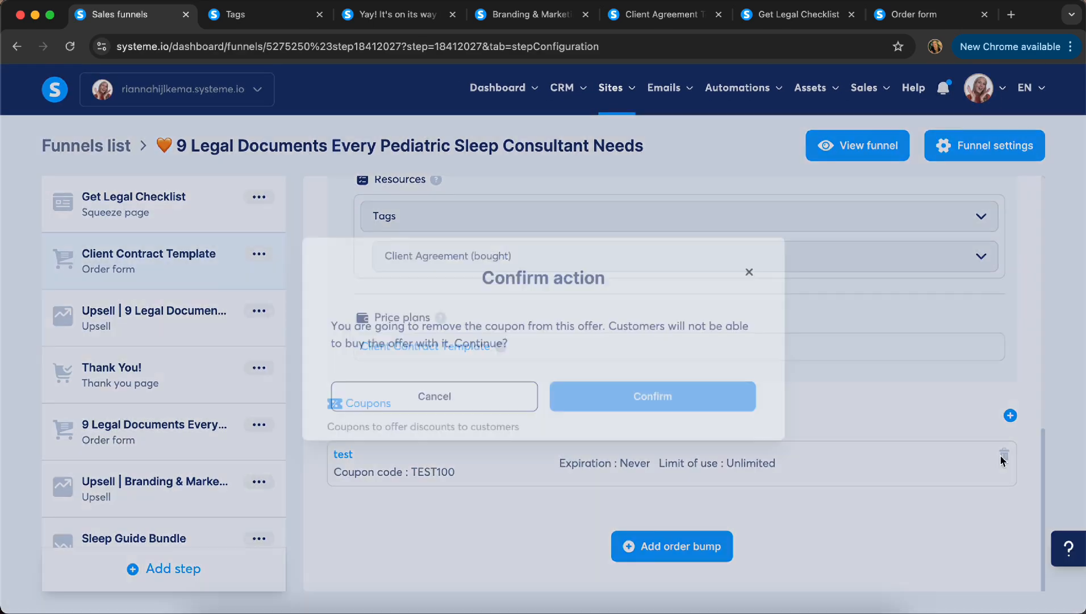
left_click(715, 403)
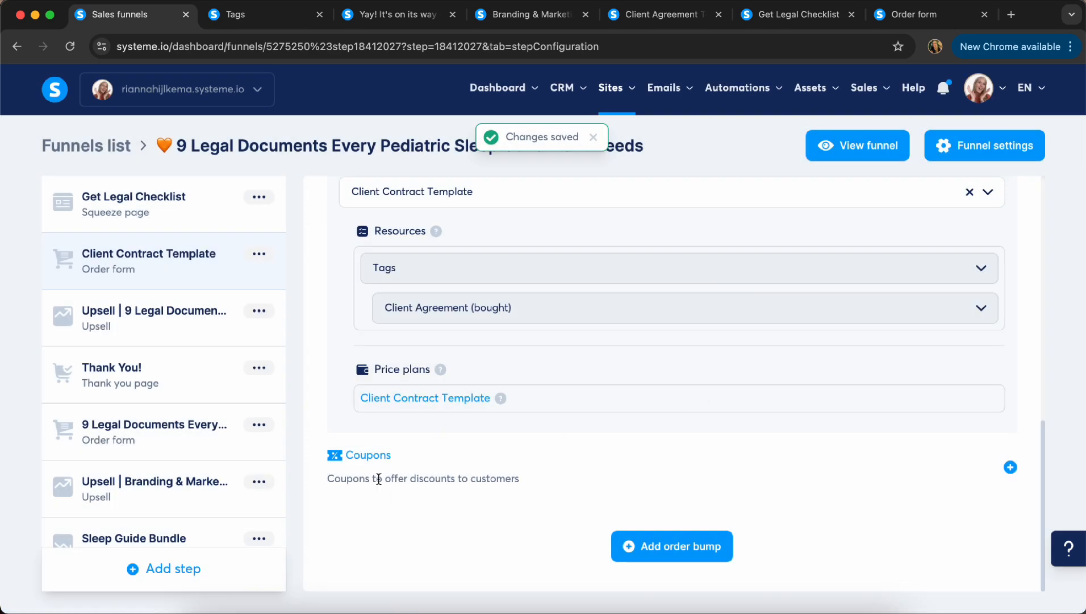
Add an order bump to the Client Contract Template step and choose Digital product as its offer type.
left_click(666, 555)
scroll(616, 491, "down", 2)
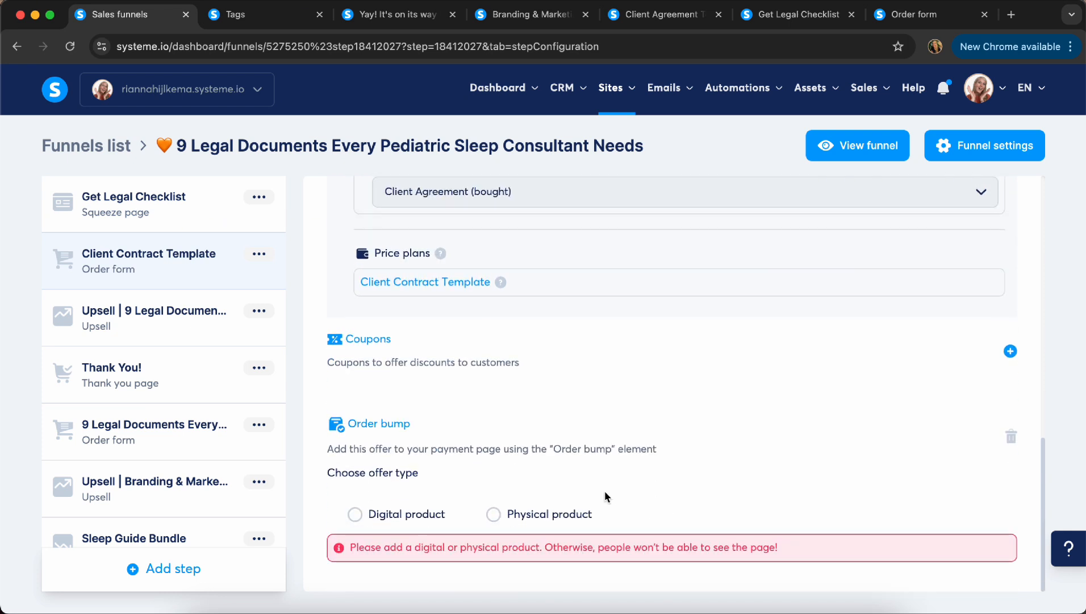
left_click(356, 514)
scroll(443, 451, "down", 3)
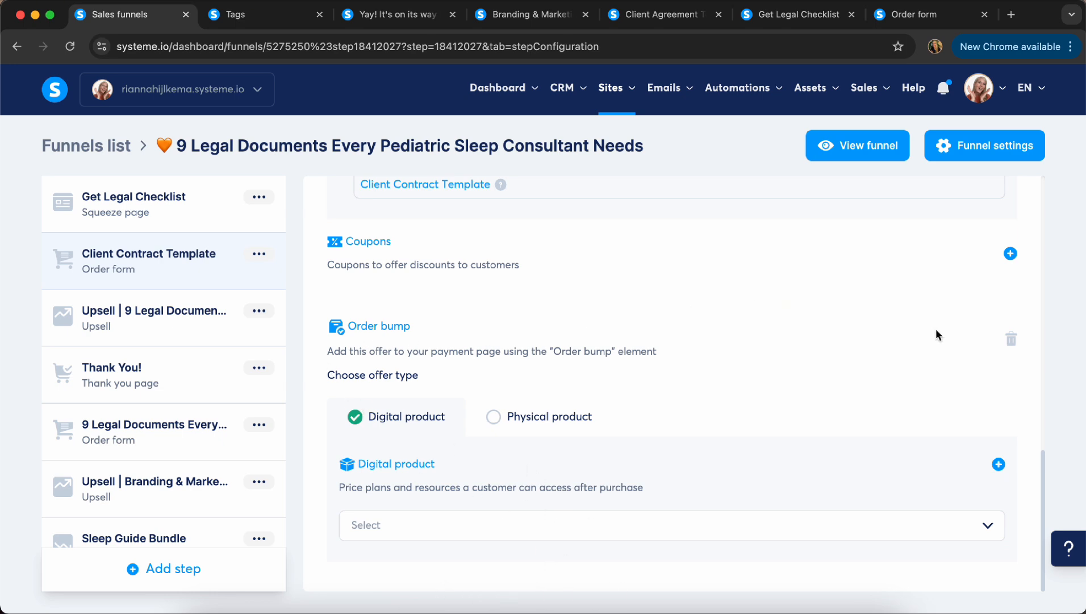
Reopen the order form page for editing without restoring the previous session, and insert an Order bump element above the Order Summary.
scroll(924, 346, "up", 15)
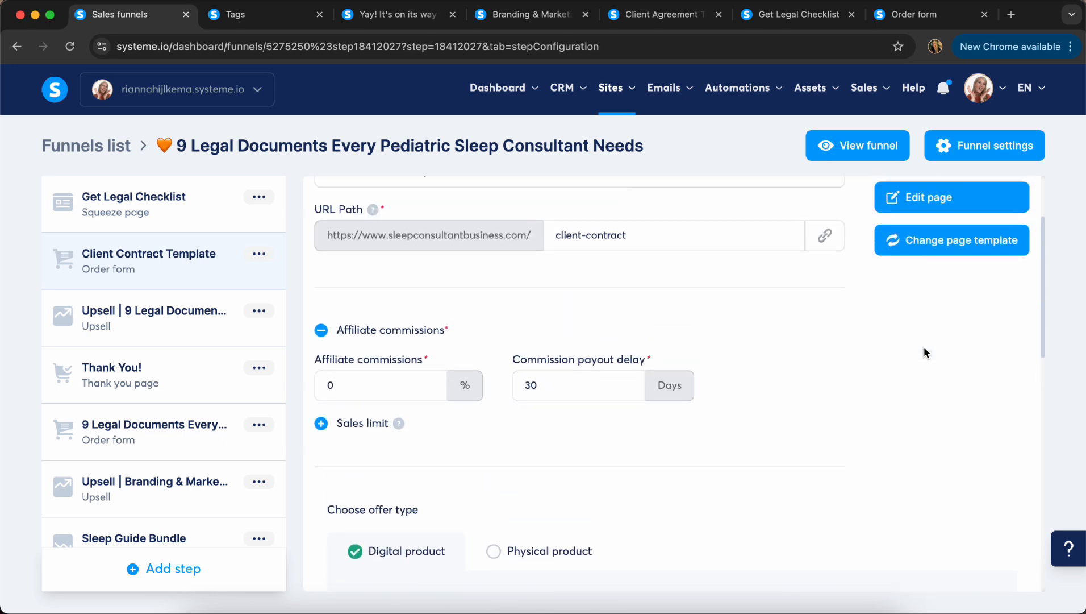
left_click(934, 279)
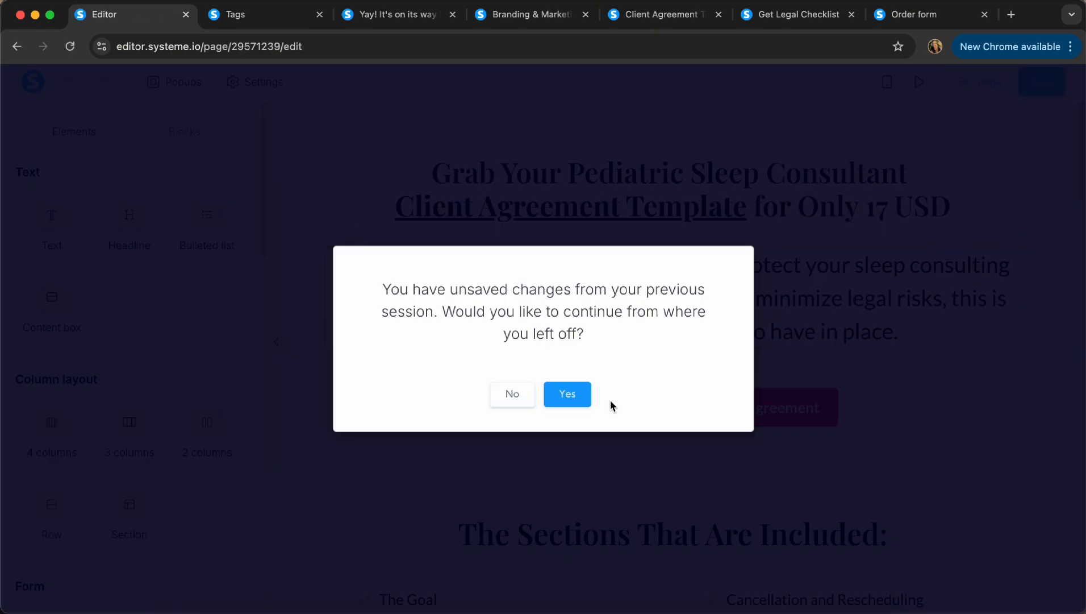
left_click(514, 392)
scroll(529, 436, "down", 20)
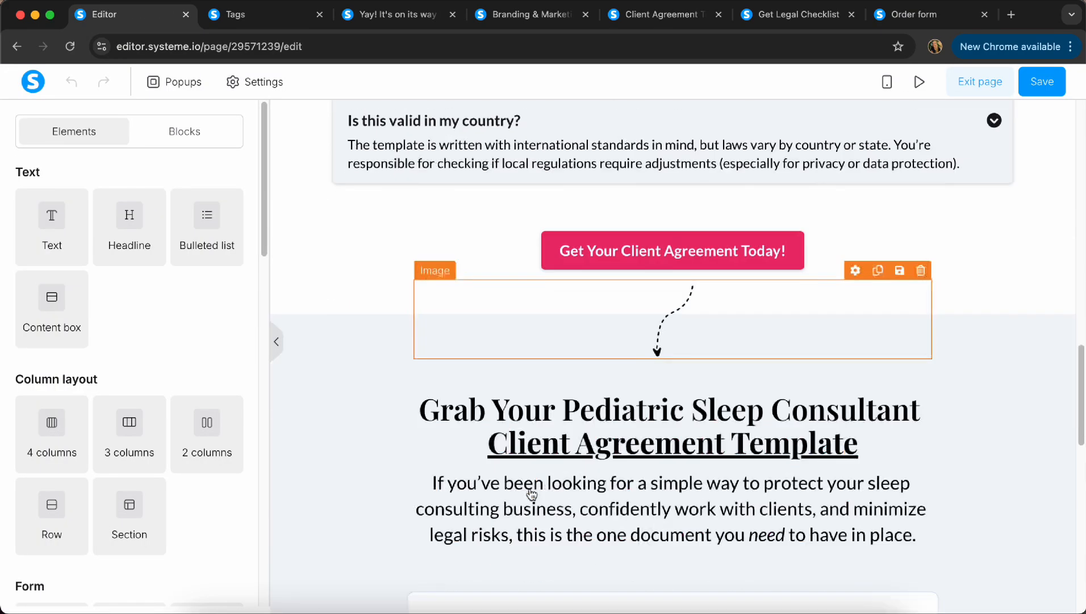
scroll(157, 381, "down", 6)
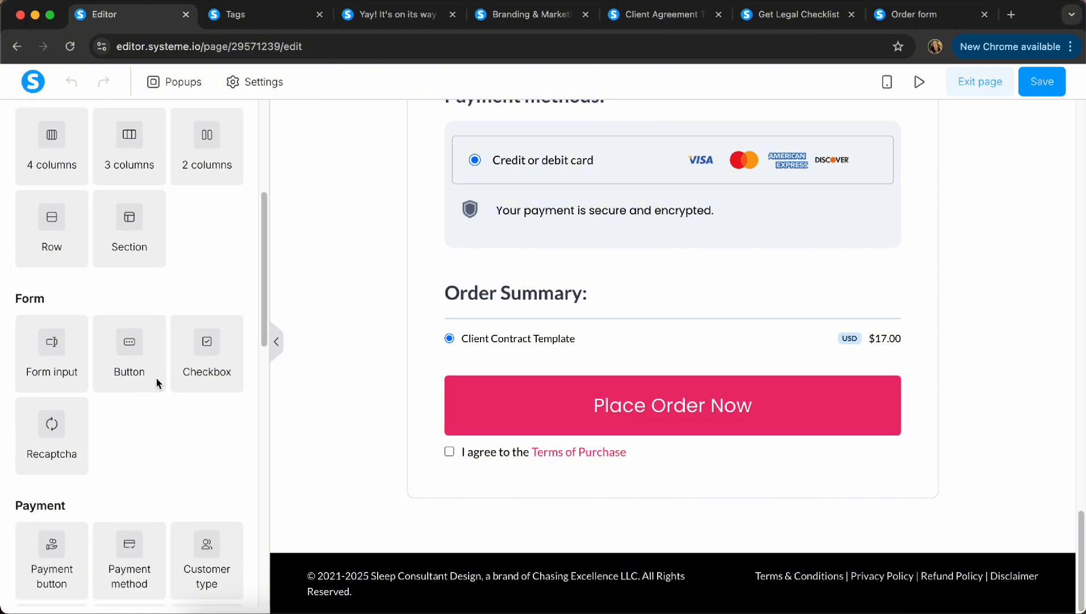
scroll(157, 381, "down", 5)
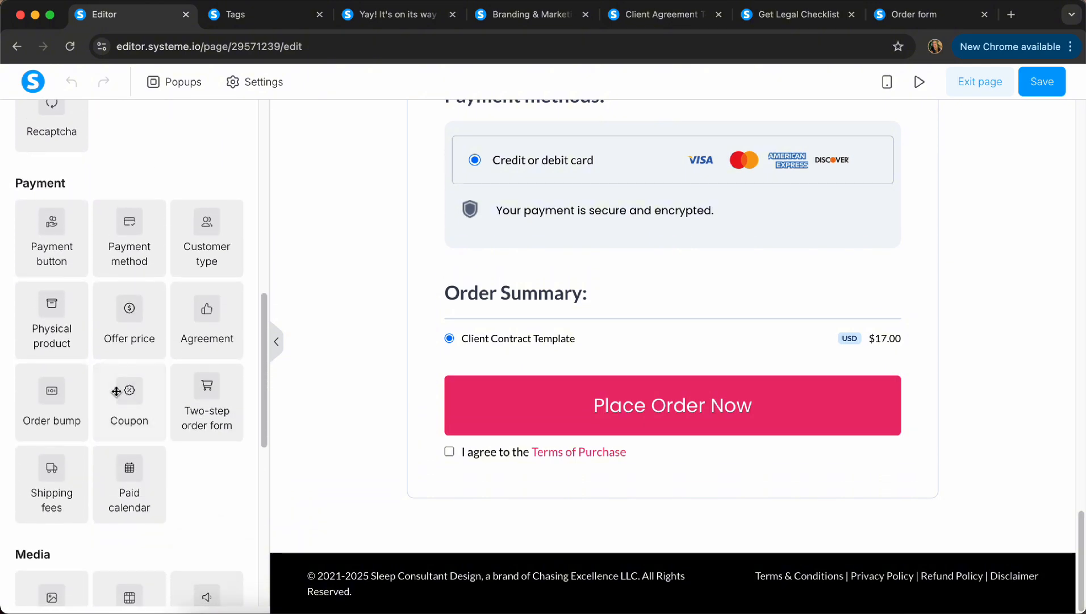
left_click_drag(58, 404, 556, 248)
Set the font size of the order bump's description text to 24.
scroll(865, 555, "down", 5)
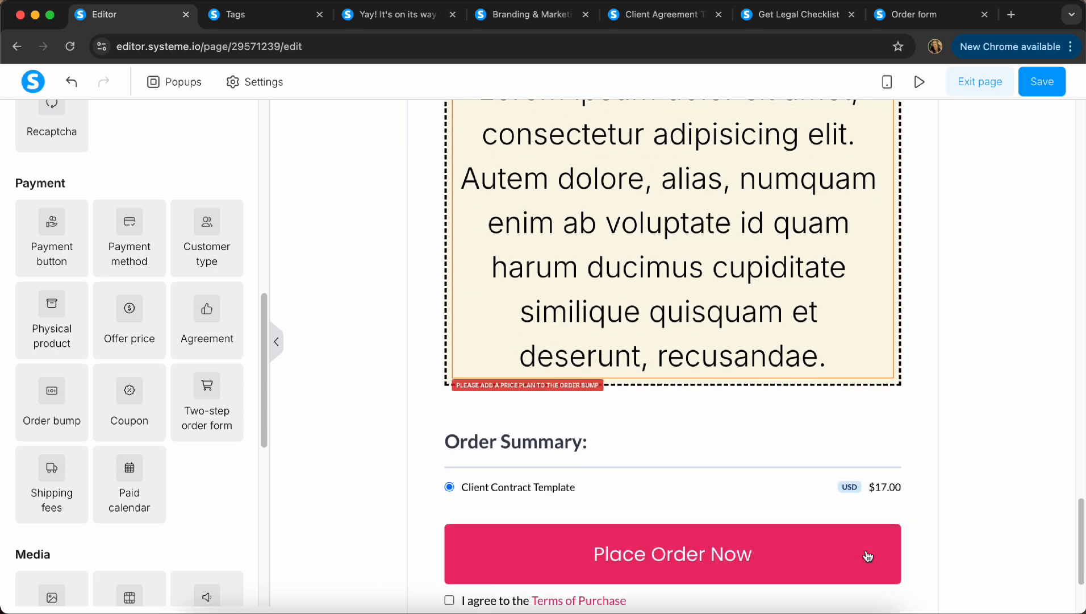
scroll(868, 553, "up", 4)
left_click(477, 398)
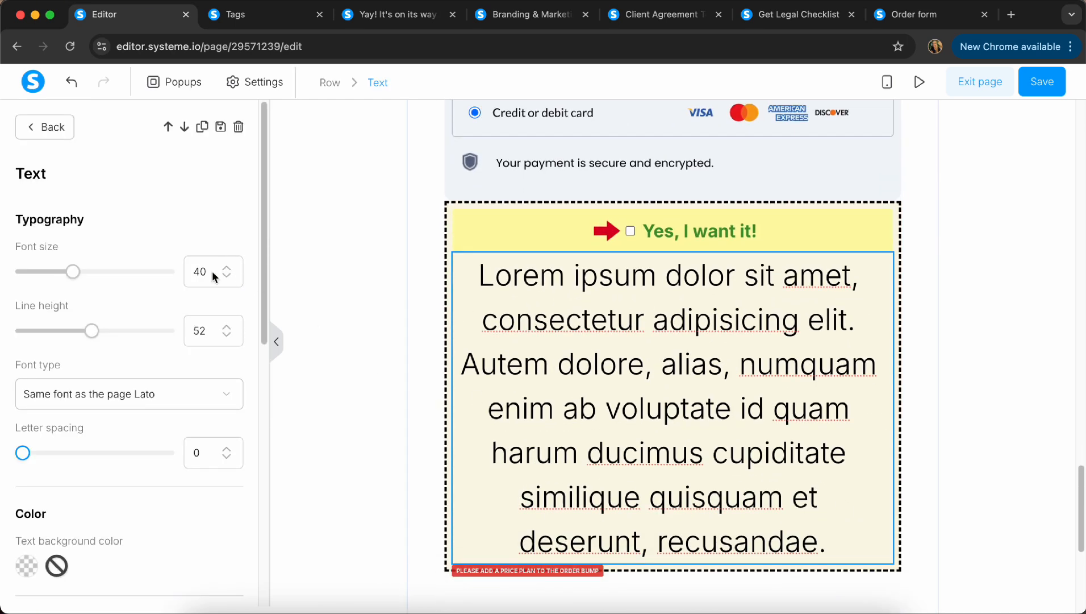
left_click_drag(71, 277, 47, 271)
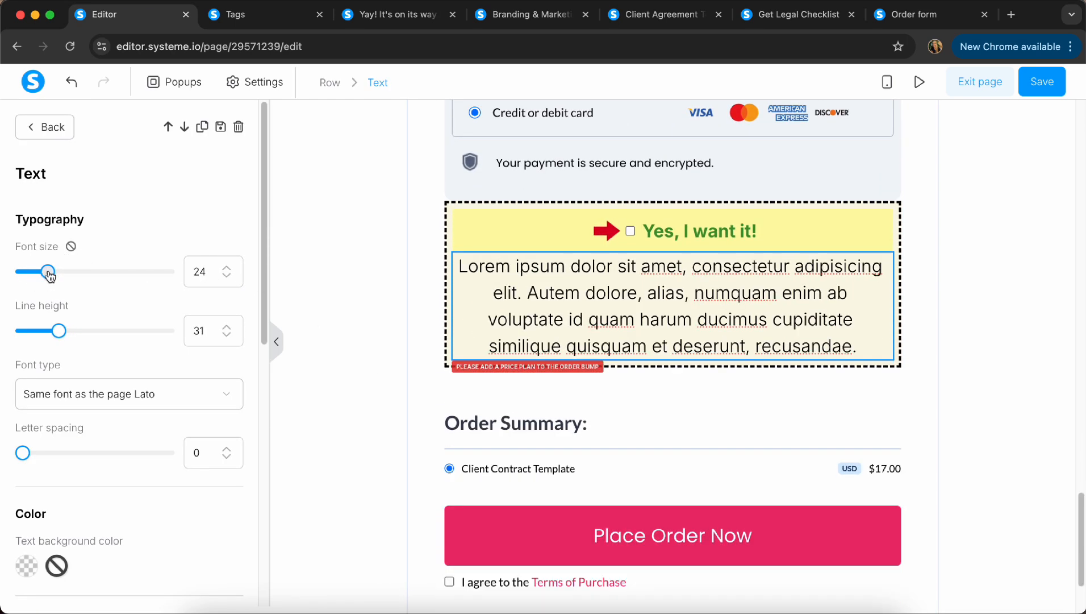
left_click(312, 319)
Try placing another page element inside the order bump, beneath its description text.
scroll(165, 358, "down", 5)
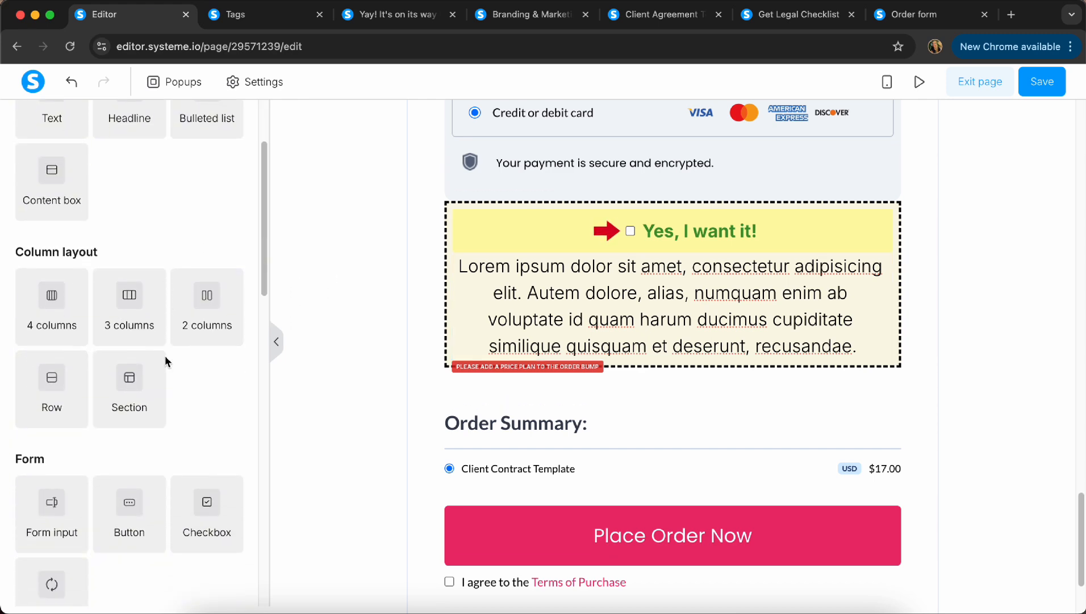
scroll(164, 354, "down", 8)
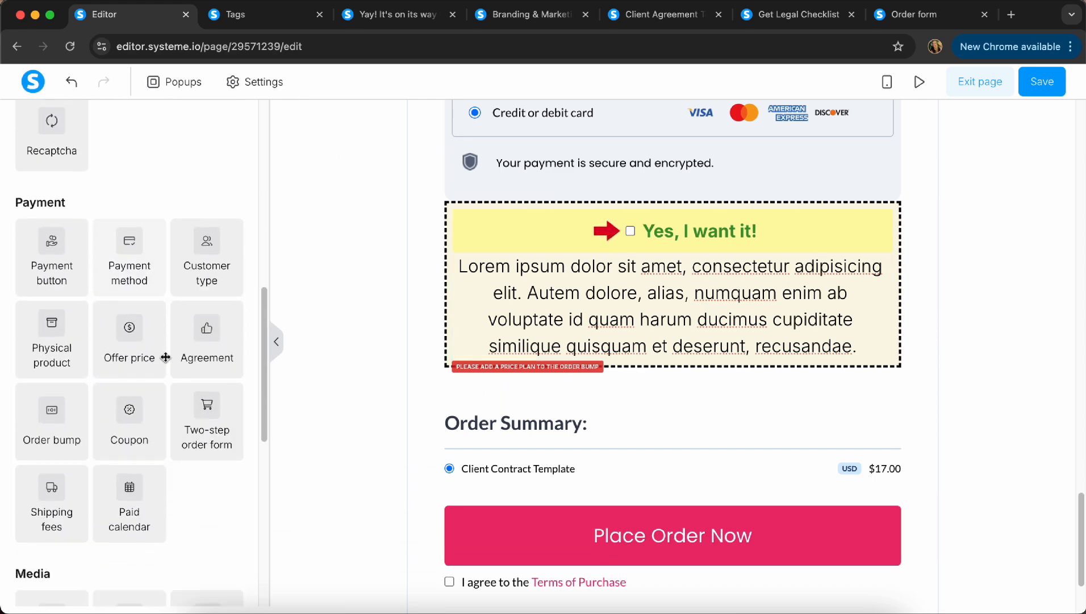
scroll(164, 355, "up", 12)
scroll(166, 360, "down", 10)
left_click_drag(60, 249, 676, 333)
left_click_drag(675, 329, 675, 332)
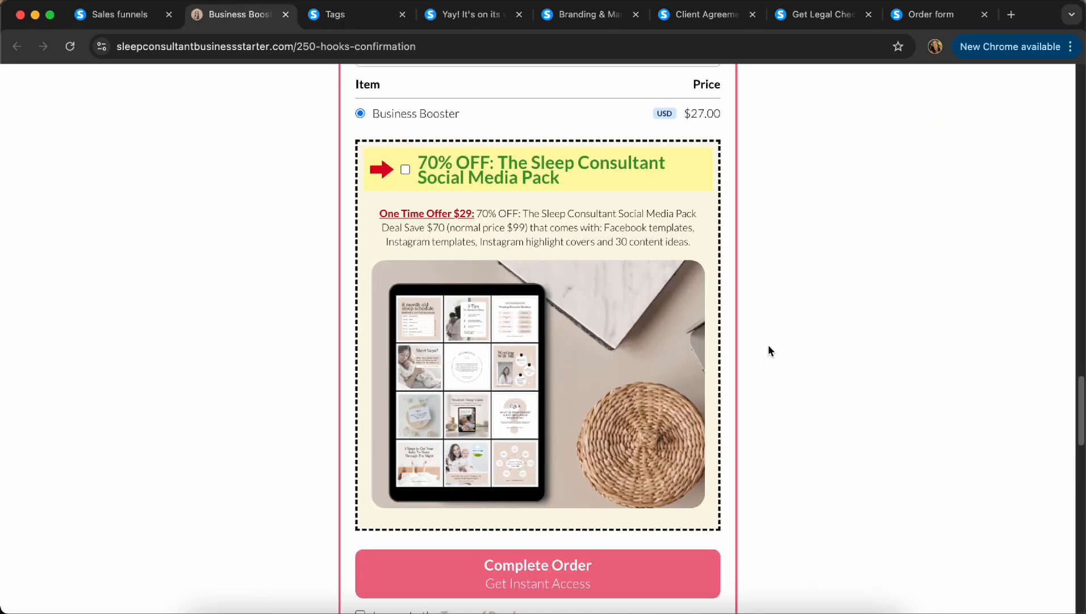
Examine the order bump on the live Business Booster checkout and tick the 70% OFF Social Media Pack offer to review the order items.
scroll(768, 350, "up", 8)
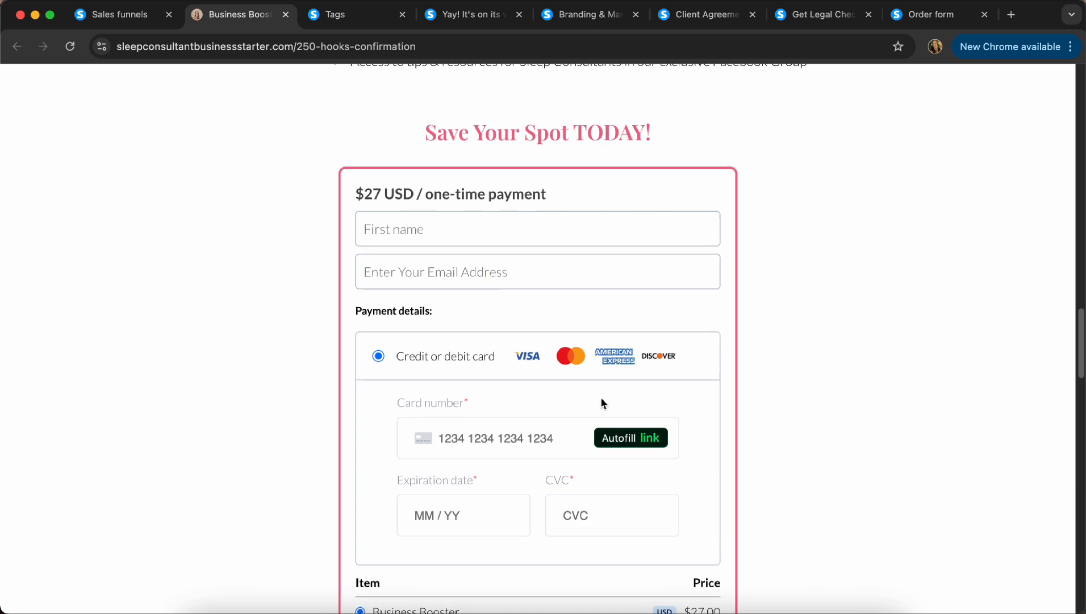
scroll(535, 486, "down", 6)
scroll(536, 486, "down", 2)
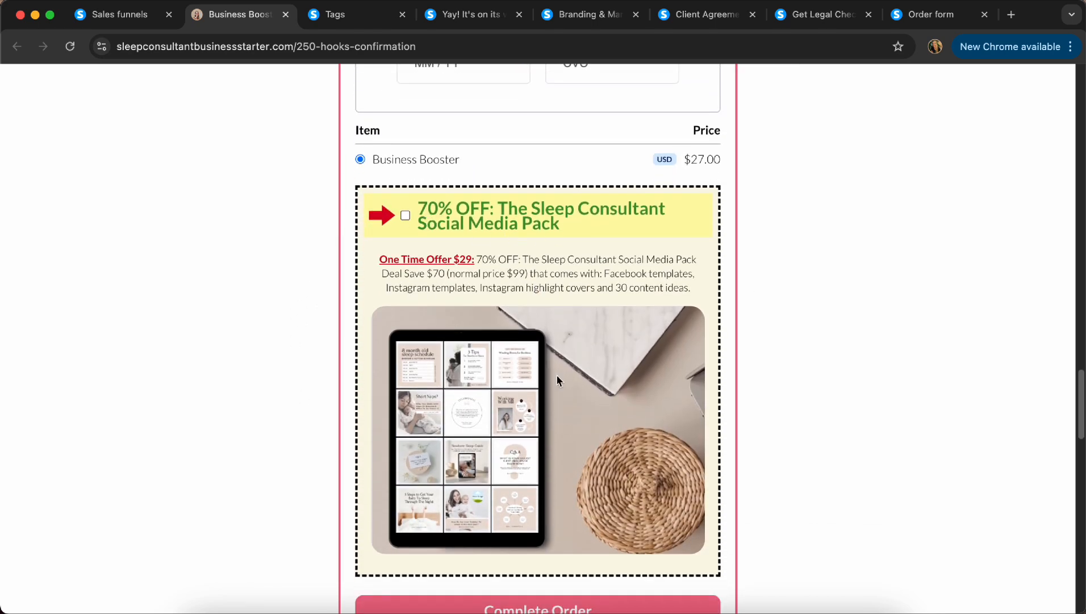
scroll(620, 405, "down", 1)
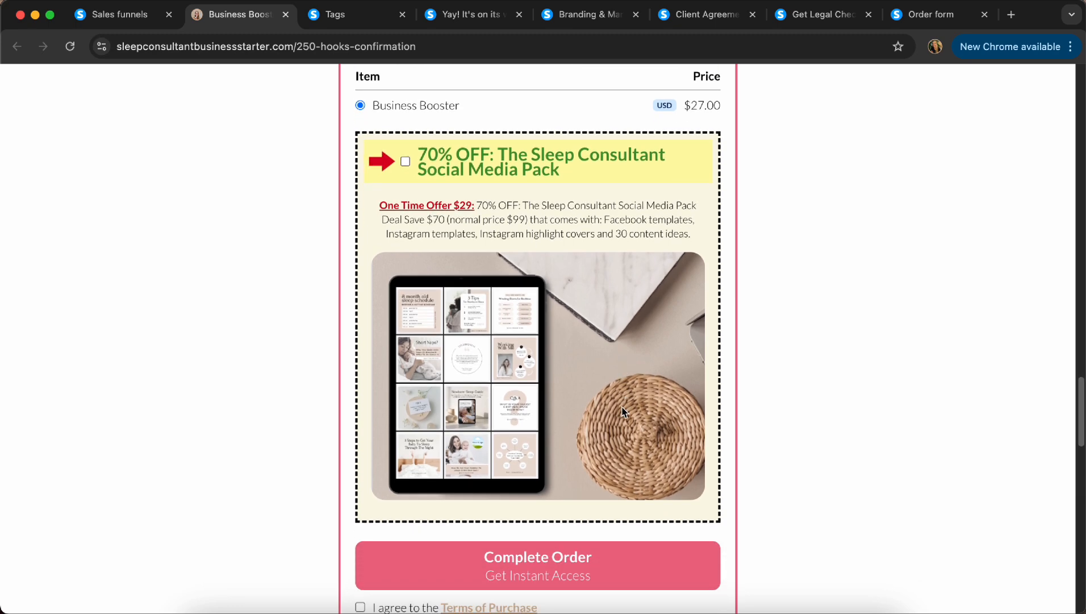
left_click(405, 161)
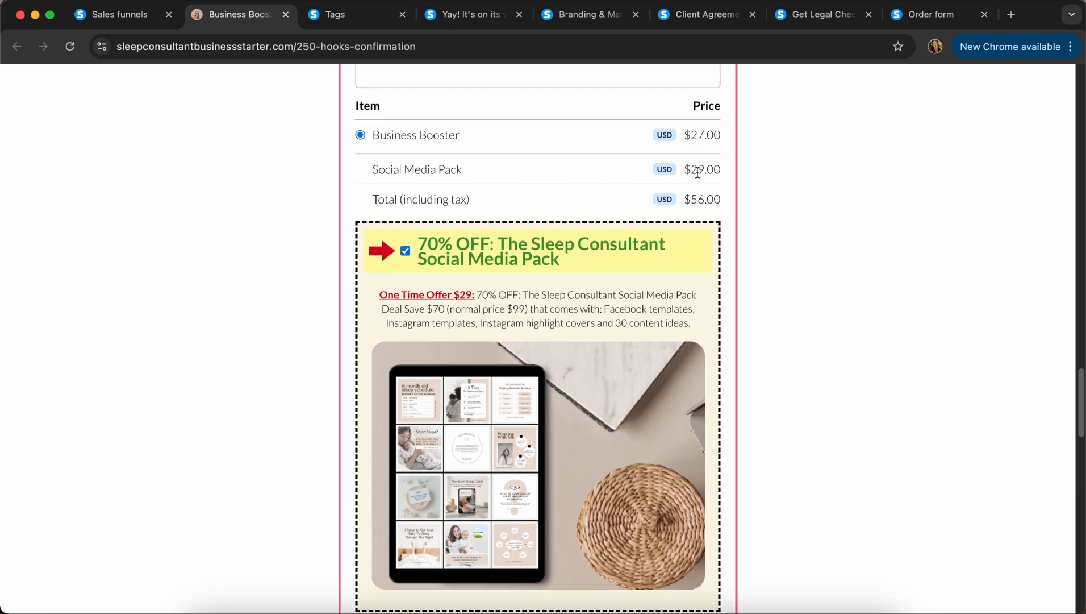
scroll(653, 256, "down", 3)
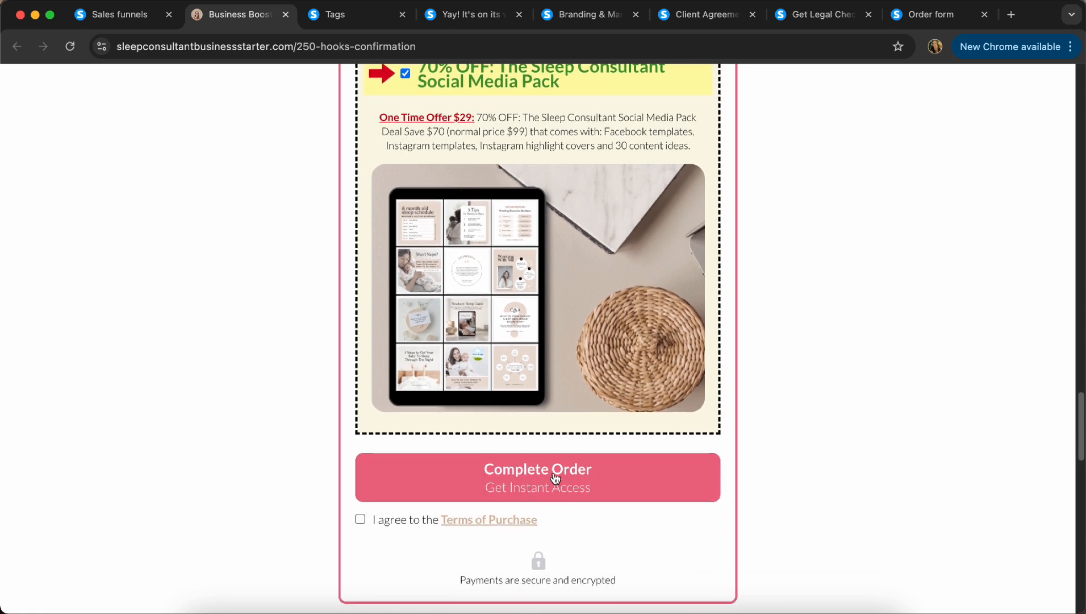
scroll(507, 296, "up", 2)
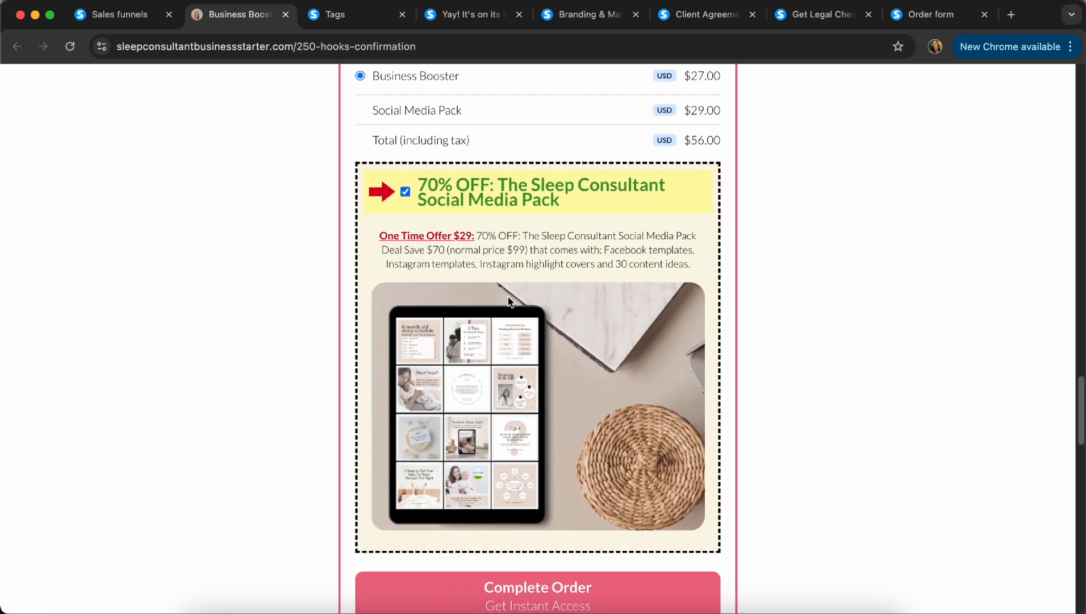
Return to the Client Contract Template step, open its page for editing to review the available payment elements, and exit the page.
left_click(120, 17)
left_click(937, 315)
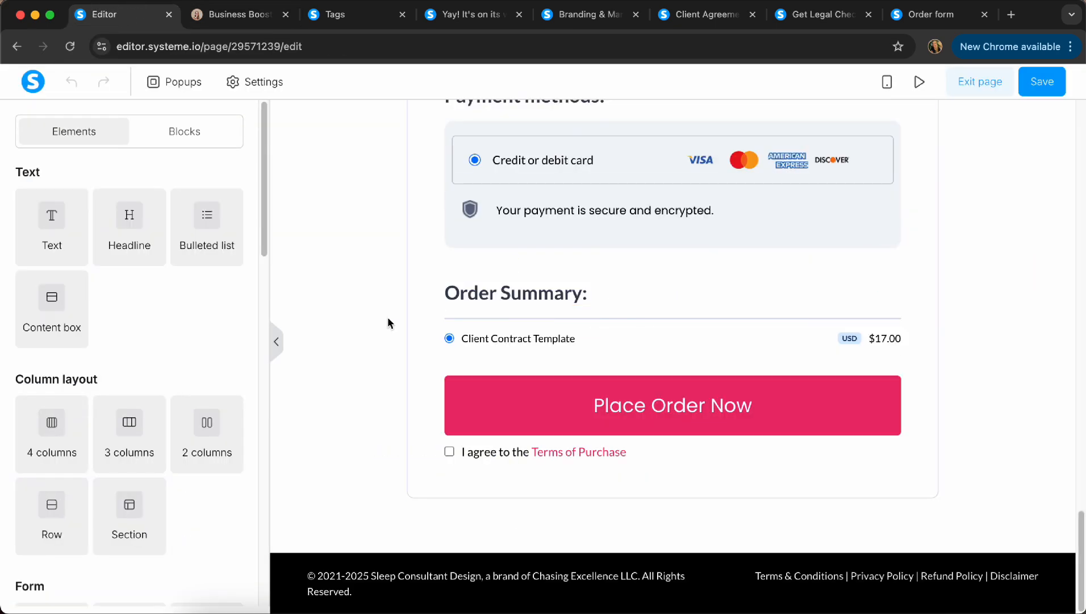
scroll(192, 405, "down", 5)
scroll(193, 405, "down", 5)
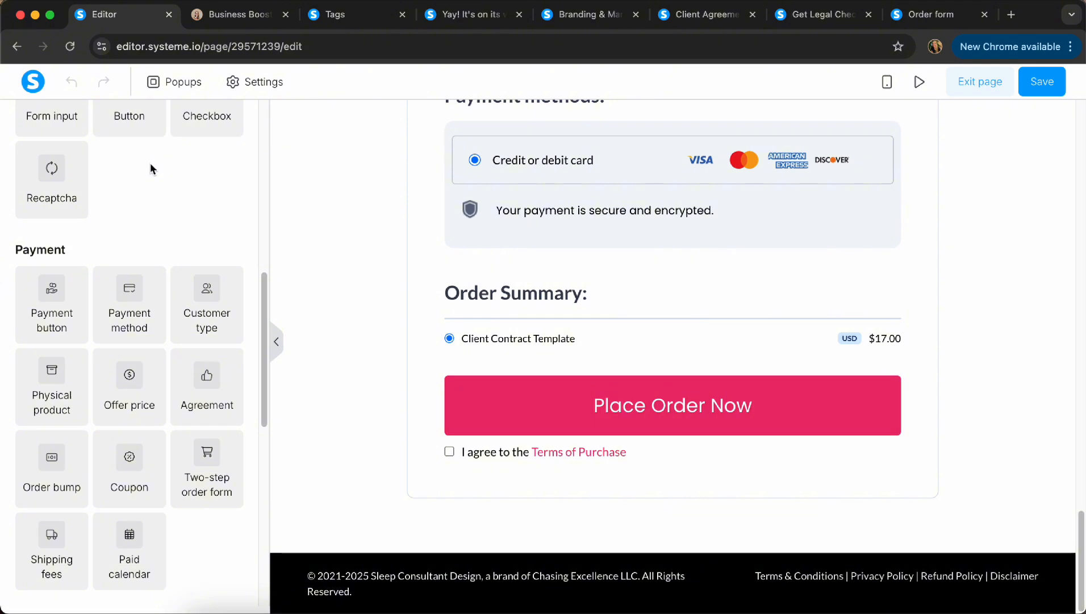
scroll(66, 389, "down", 2)
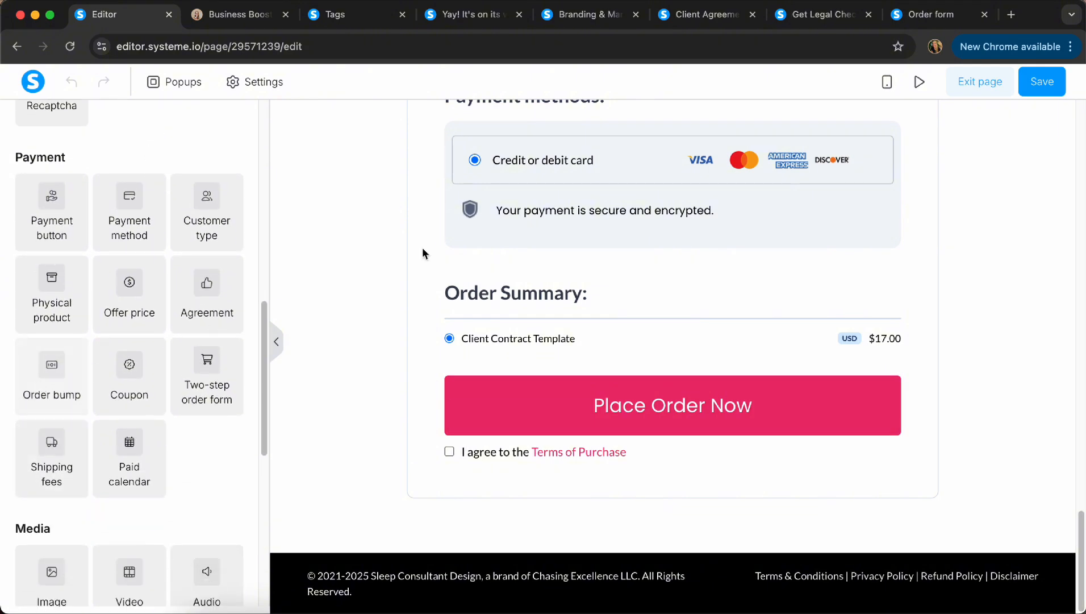
left_click(989, 86)
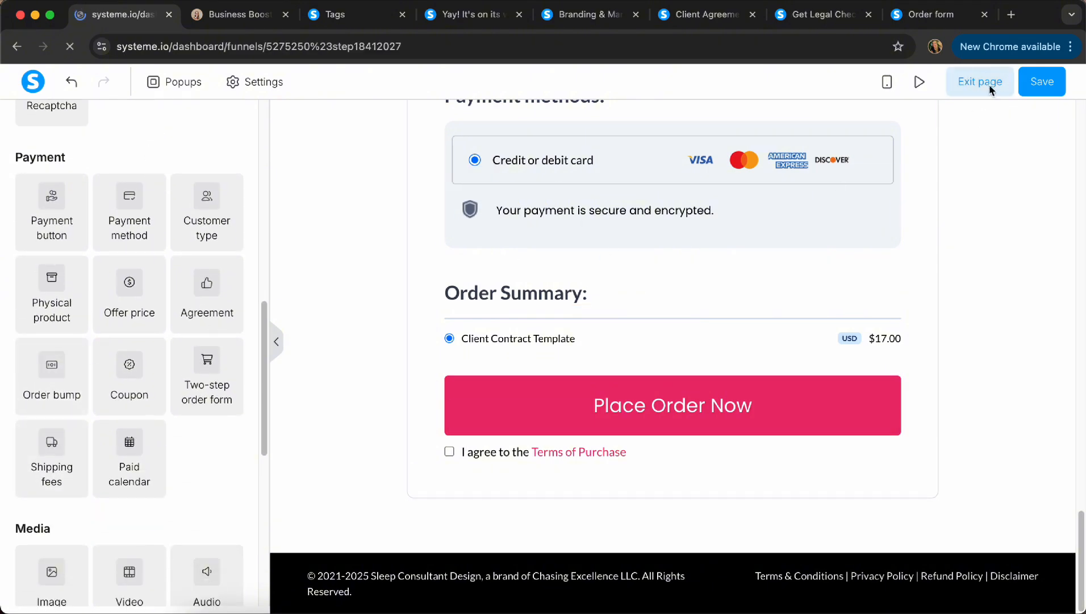
Review the Client Contract Template step's configuration, and view its live page to examine the contact fields, payment methods and order summary.
scroll(527, 334, "down", 10)
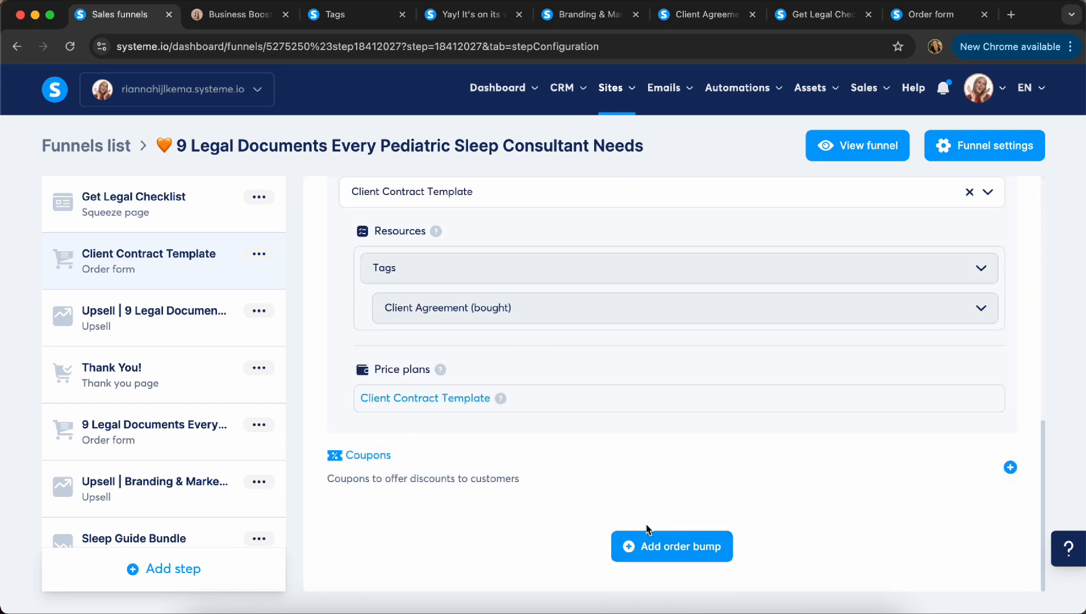
scroll(573, 485, "up", 10)
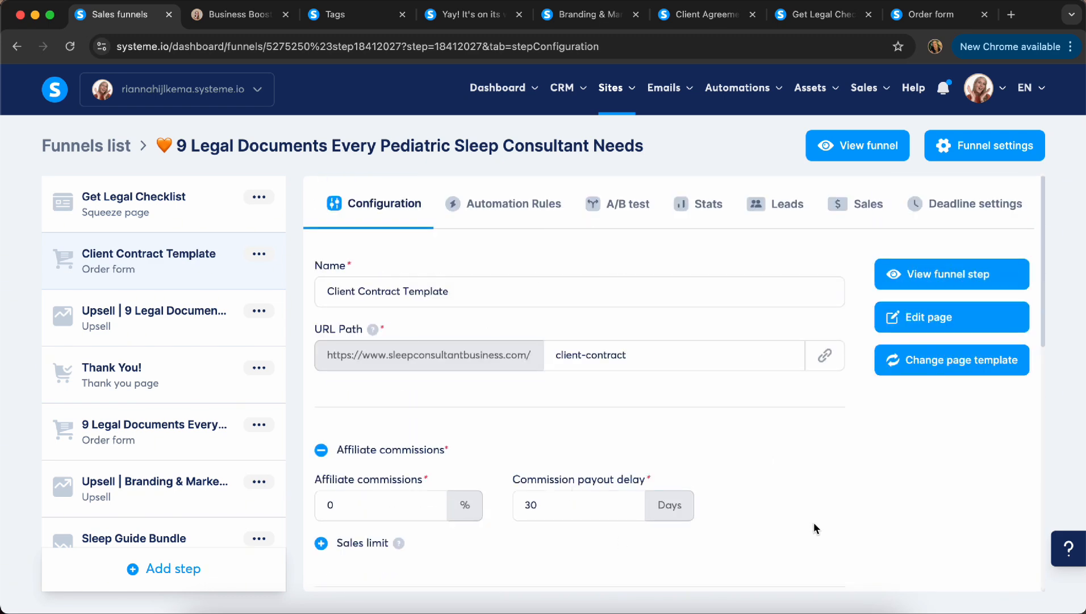
left_click(918, 273)
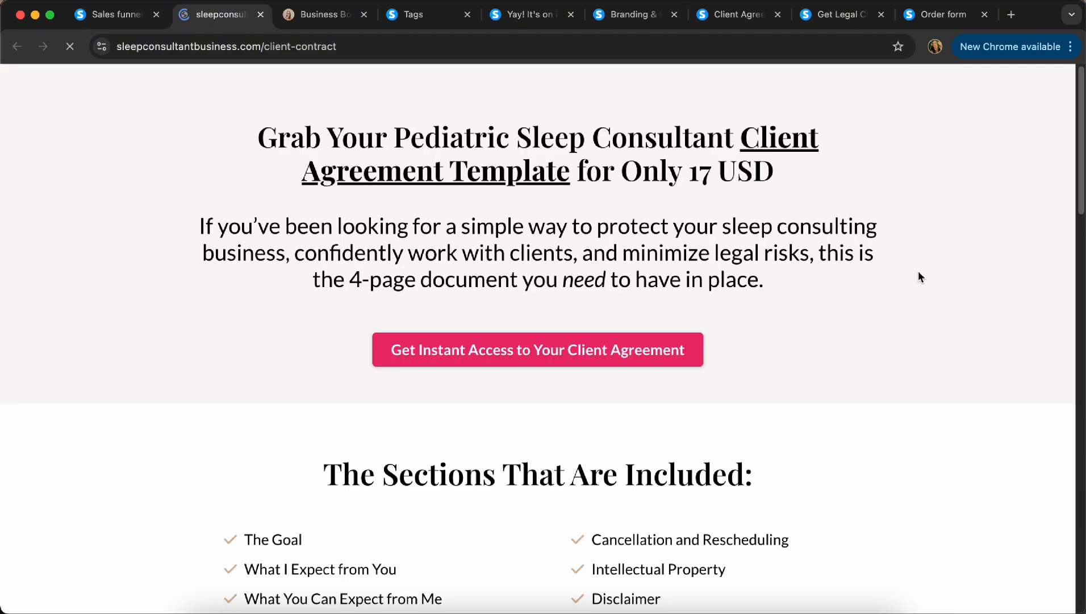
scroll(800, 321, "down", 20)
scroll(800, 318, "up", 5)
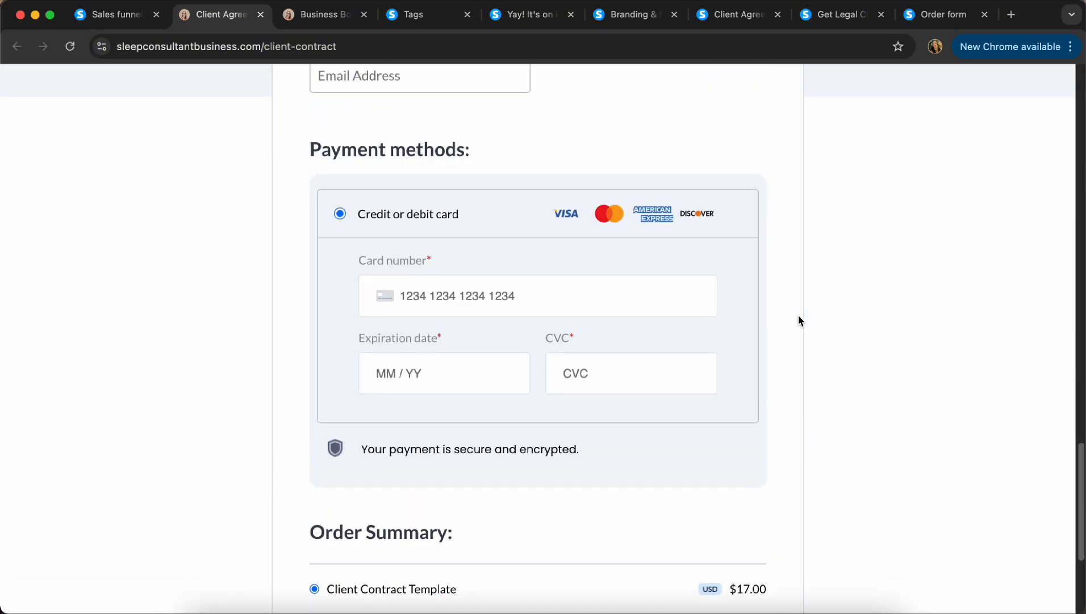
scroll(477, 174, "down", 4)
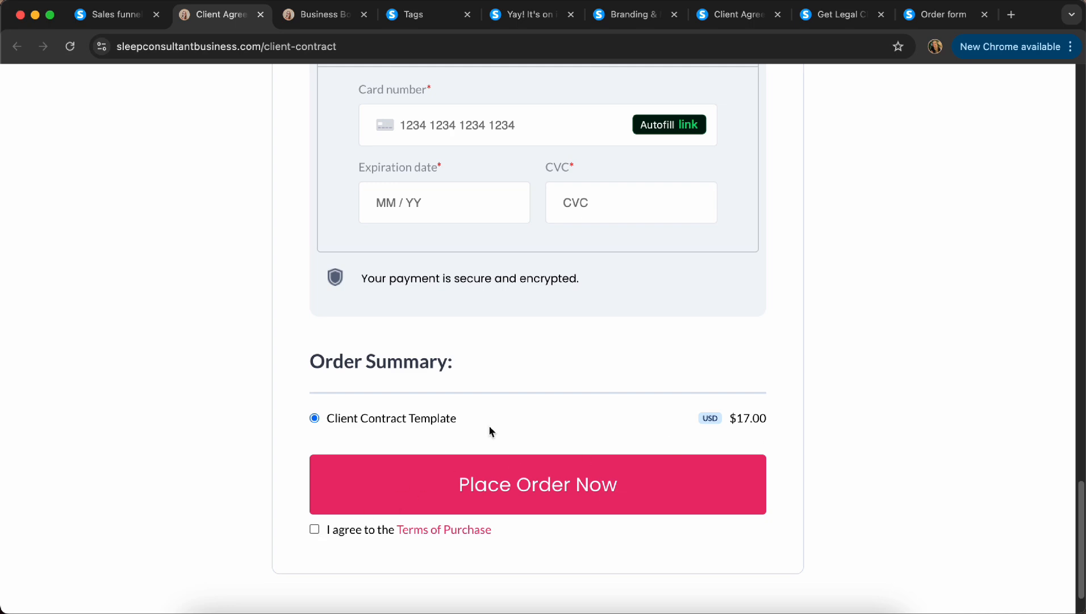
scroll(490, 432, "up", 7)
scroll(539, 345, "up", 4)
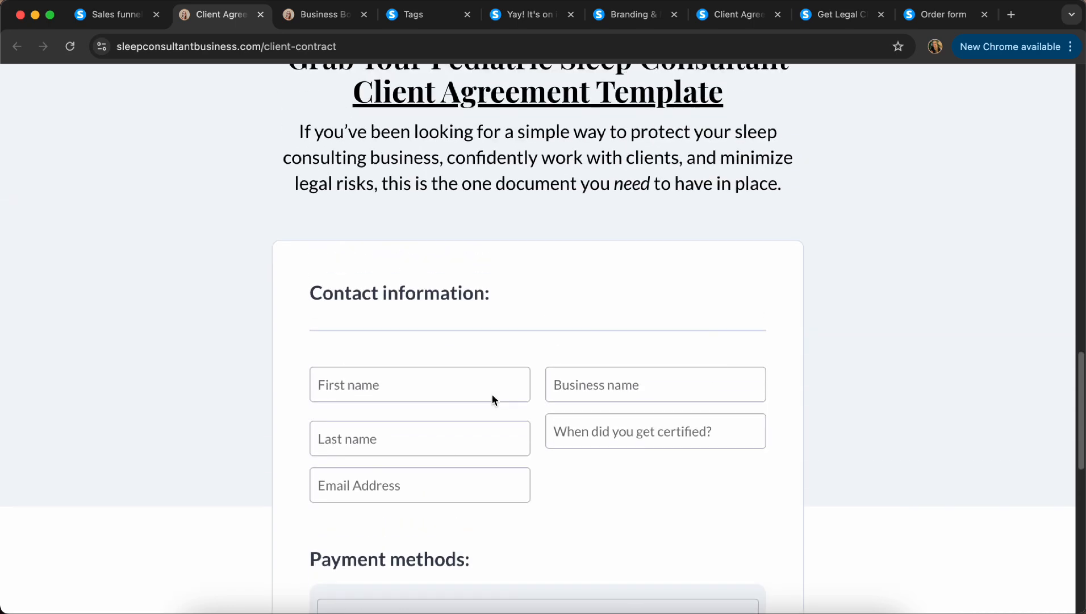
Return to the funnel account, open the contact tags list and highlight the test (bought) tag.
left_click(108, 14)
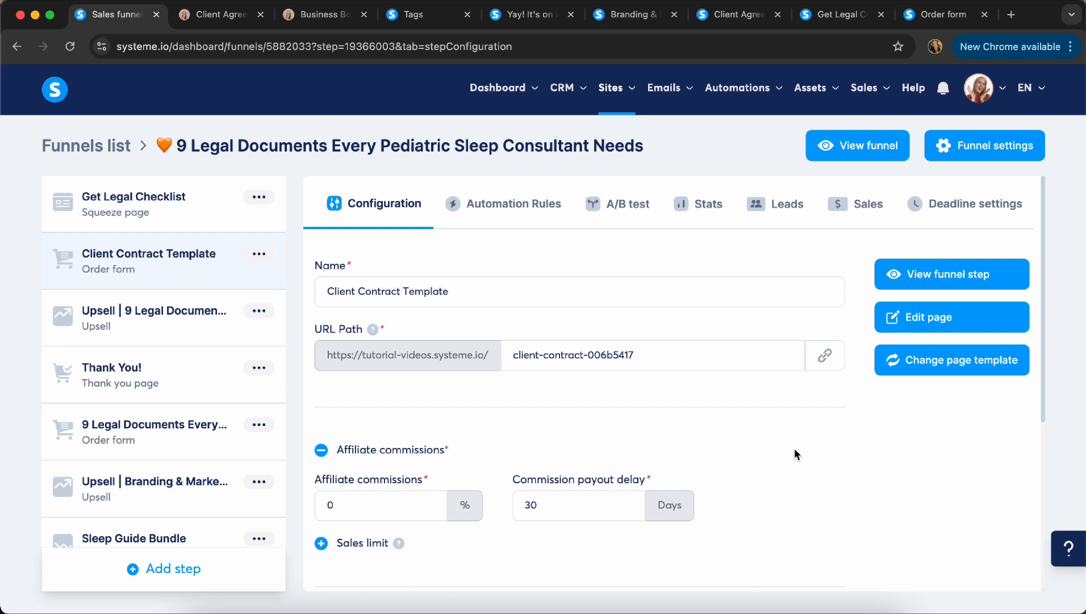
mouse_move(566, 91)
left_click(568, 133)
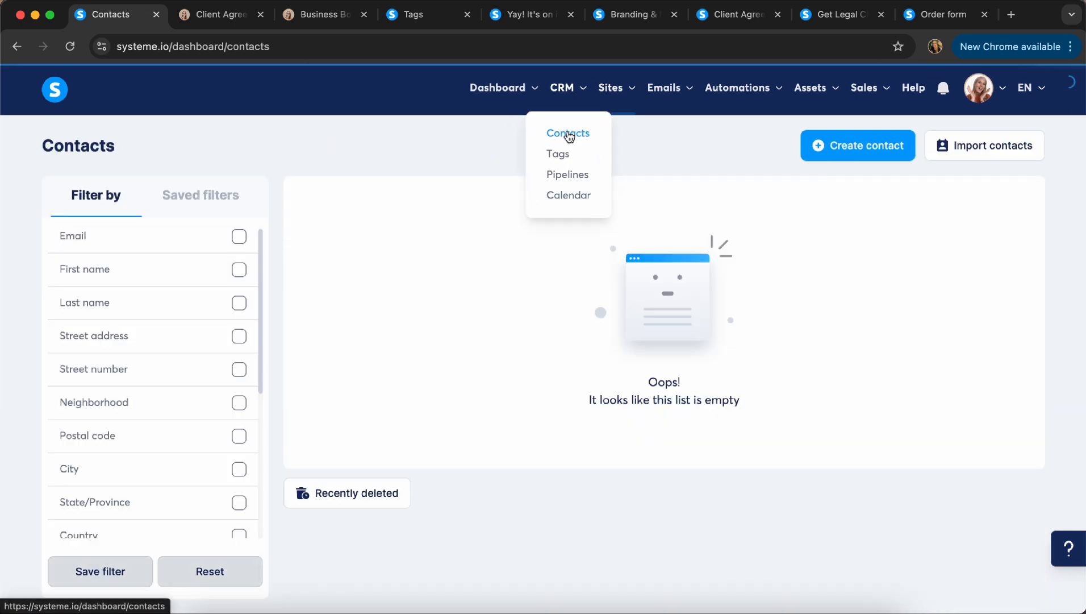
left_click(567, 153)
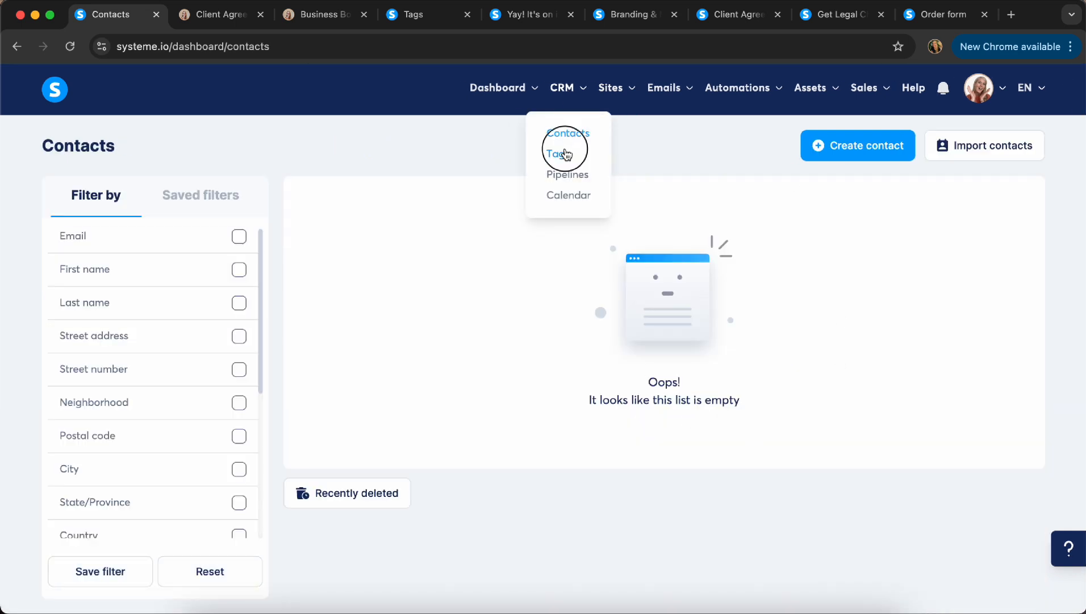
left_click(51, 276)
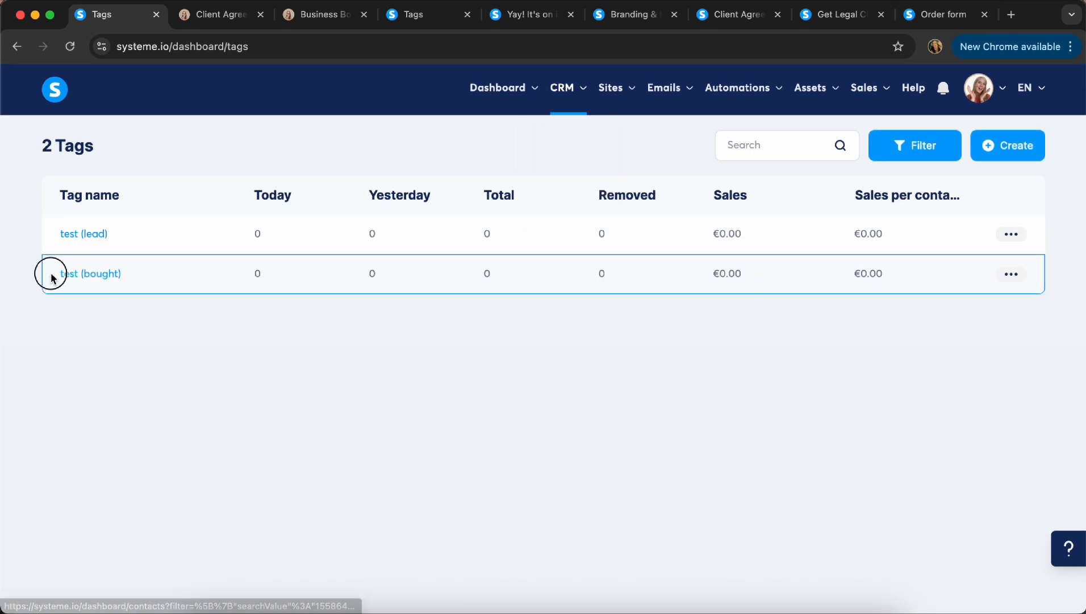
left_click_drag(51, 276, 149, 282)
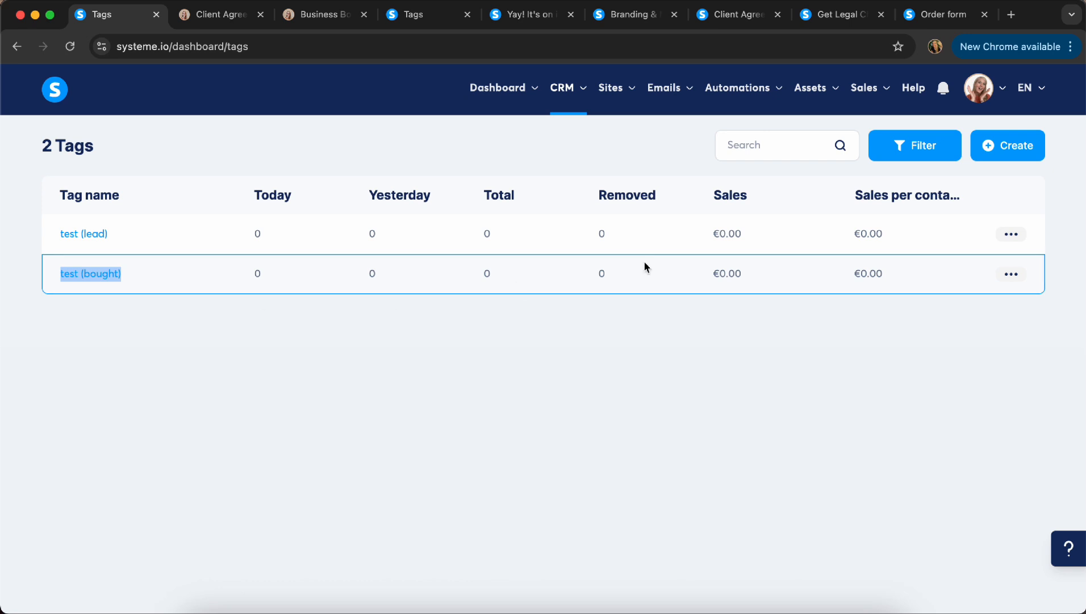
Create a new automation rule with New sale as its trigger.
mouse_move(722, 102)
left_click(730, 140)
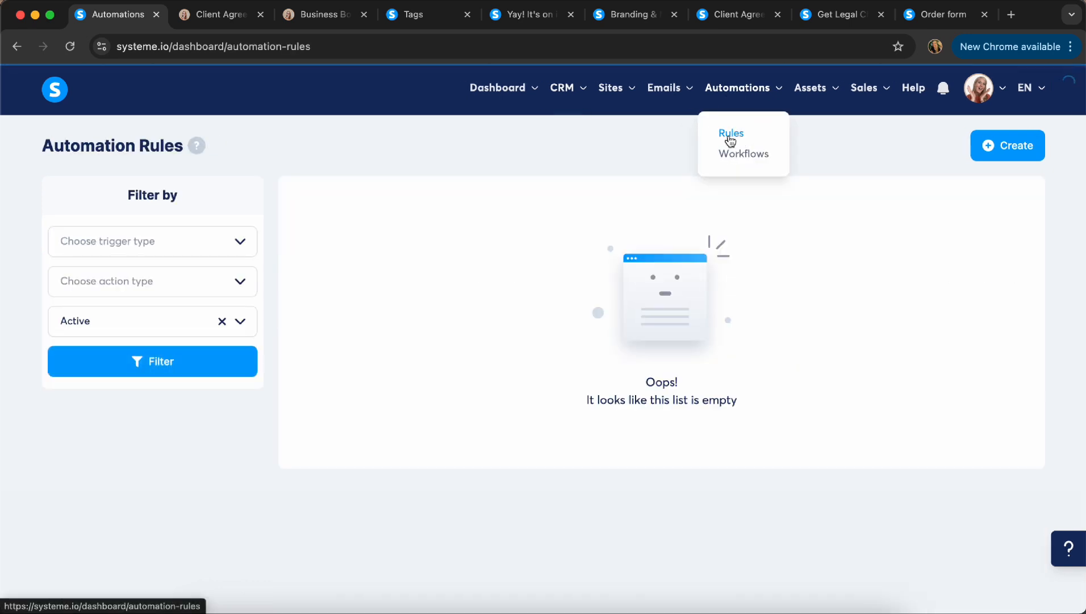
left_click(1007, 145)
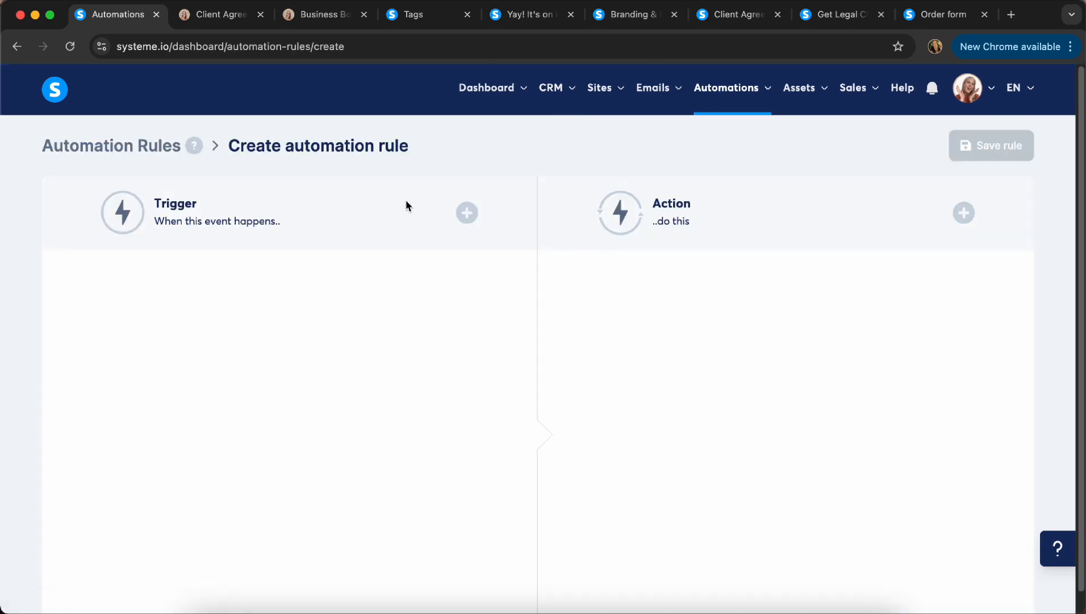
left_click(466, 213)
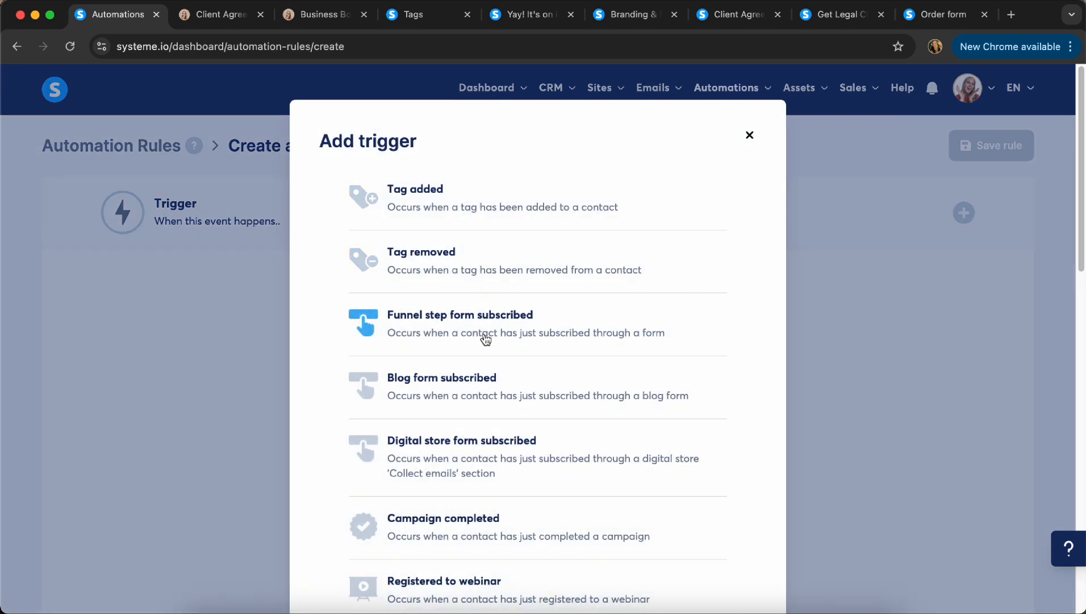
scroll(485, 337, "down", 10)
left_click(454, 457)
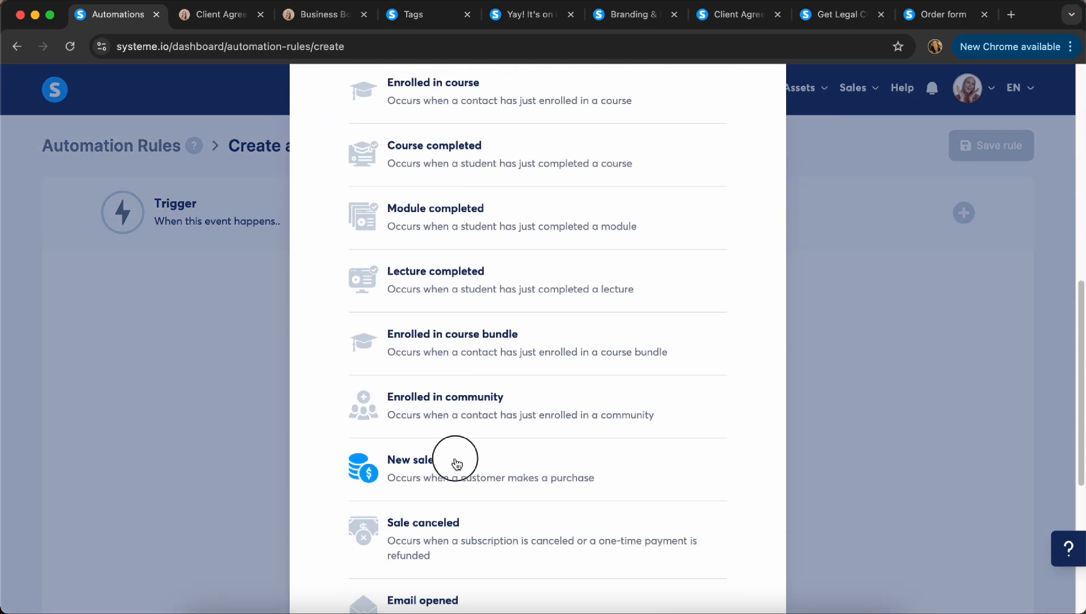
Set the New sale trigger's funnel to 9 Legal Documents Every Pediatric Sleep Consultant Needs and its funnel step to Client Contract Template.
left_click(235, 348)
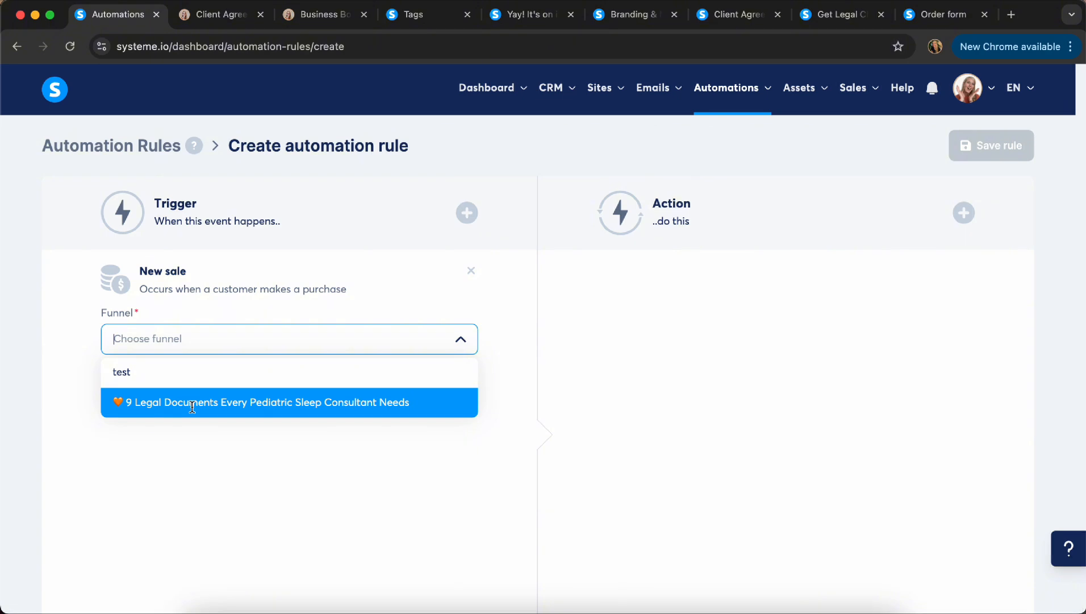
left_click(219, 402)
left_click(186, 396)
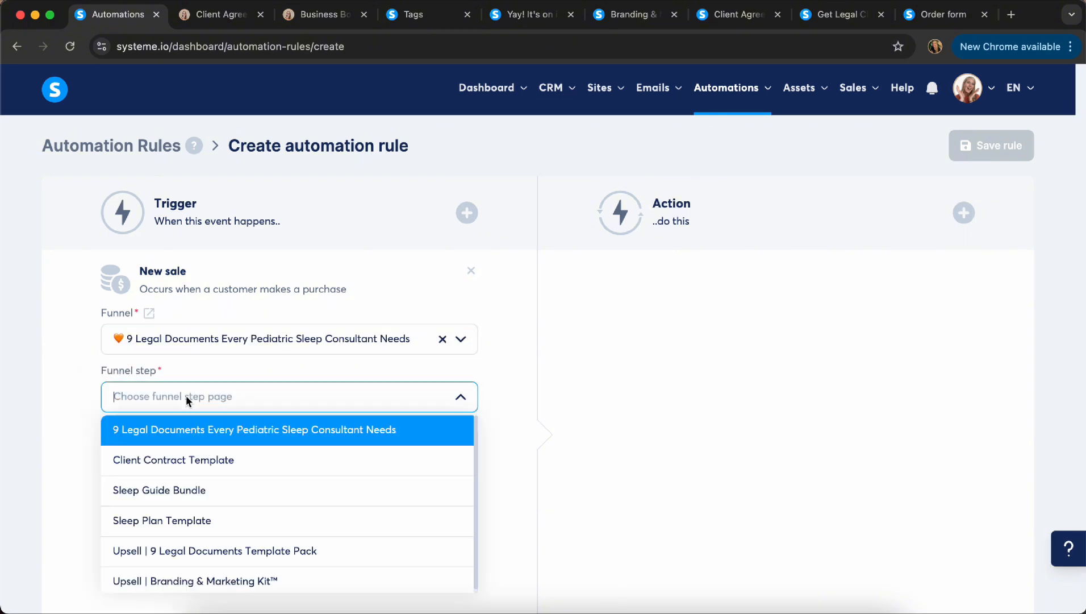
left_click(190, 463)
Add an Add a tag action to the rule and choose the test (bought) tag.
left_click(963, 213)
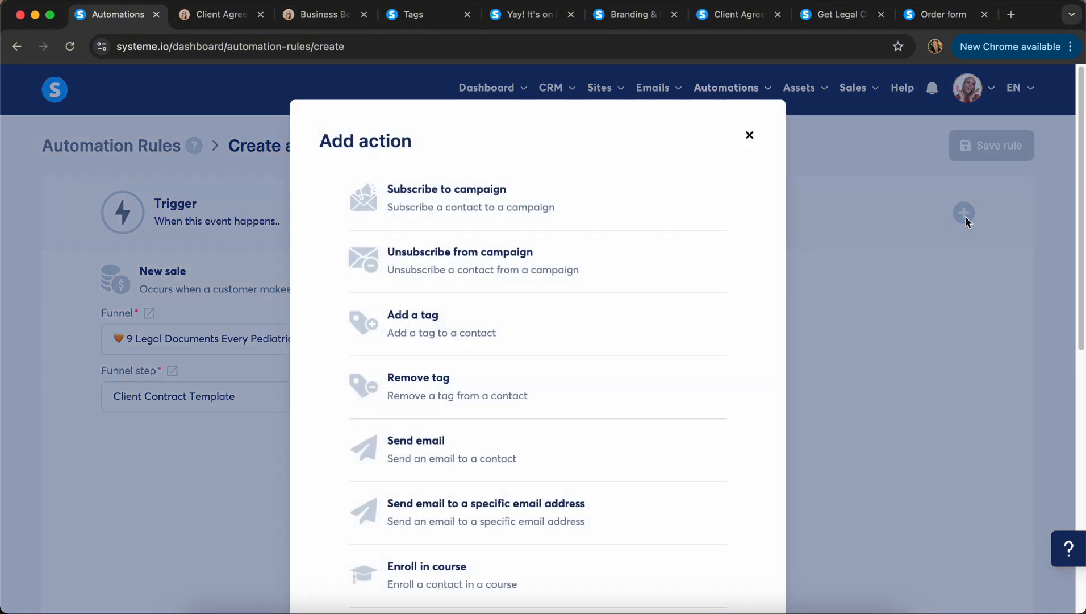
left_click(438, 336)
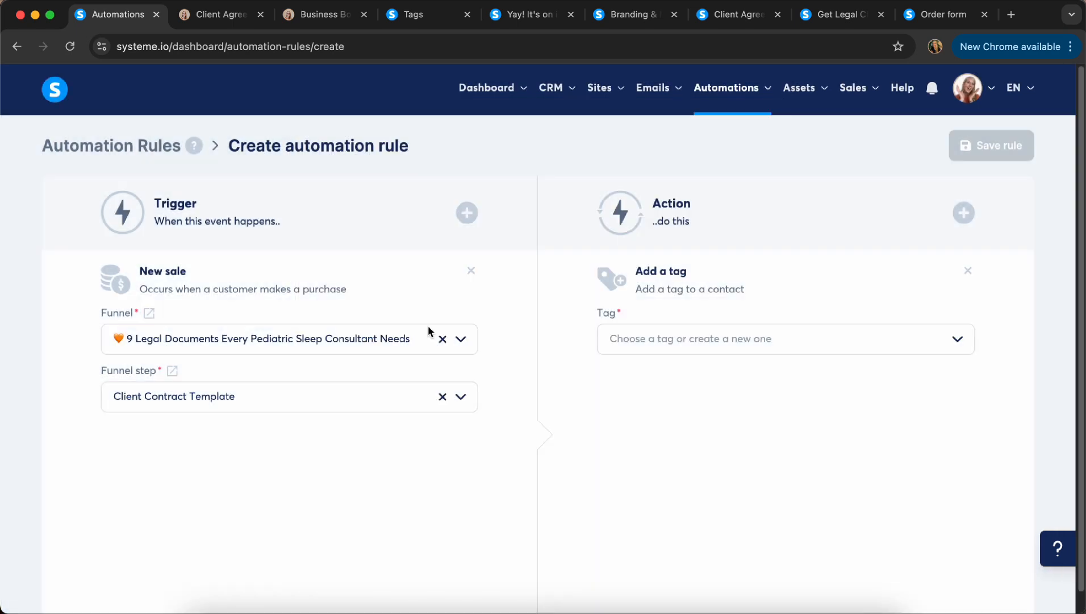
left_click(674, 340)
left_click(671, 375)
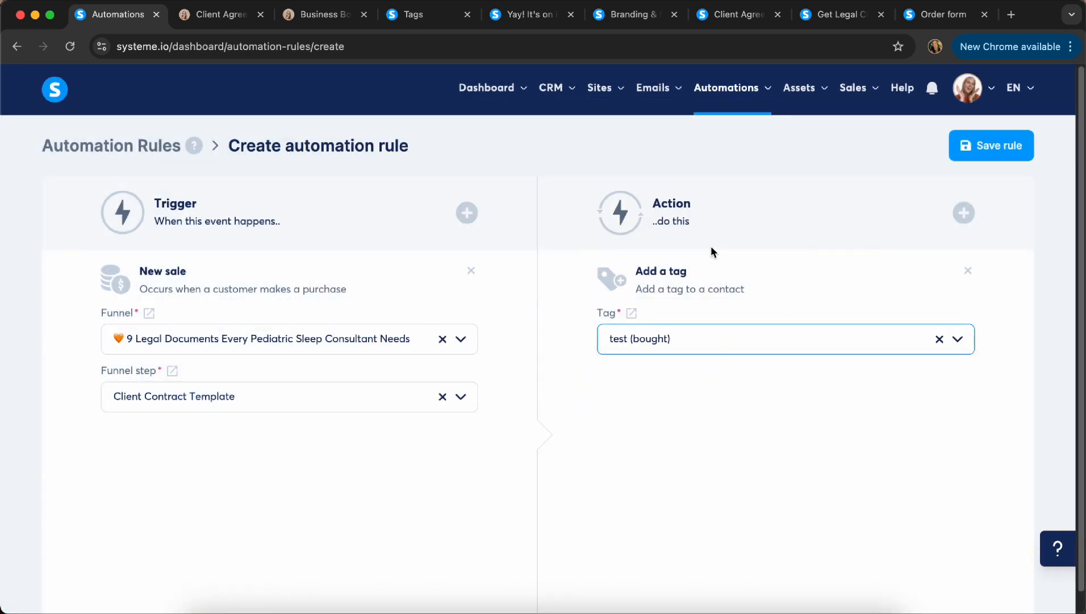
Add a Send email action to the rule, and review its new email message form and sender settings without creating a message.
left_click(964, 212)
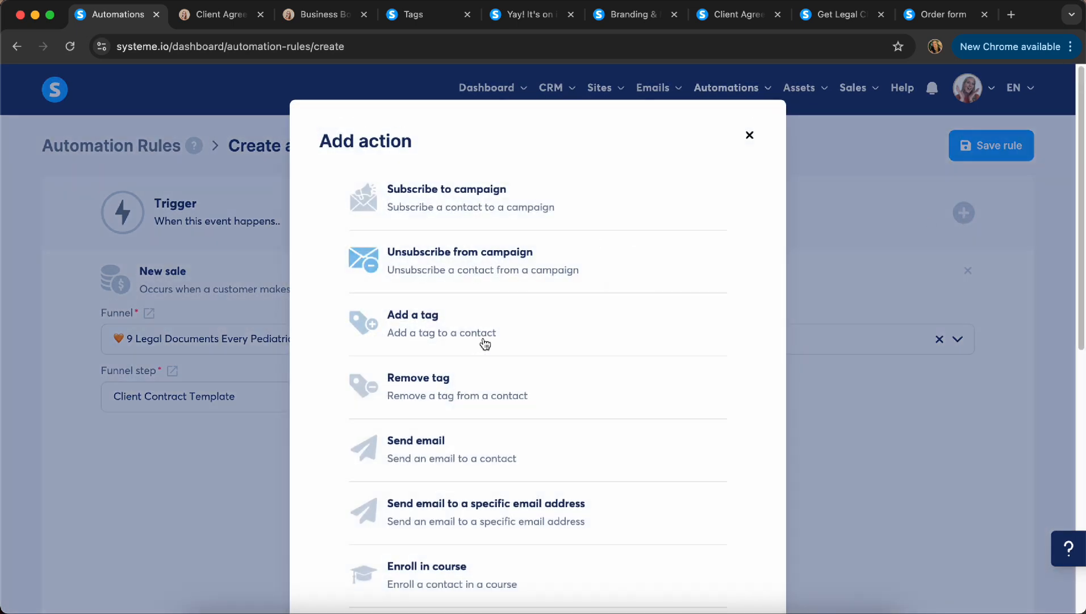
left_click(417, 455)
left_click(639, 449)
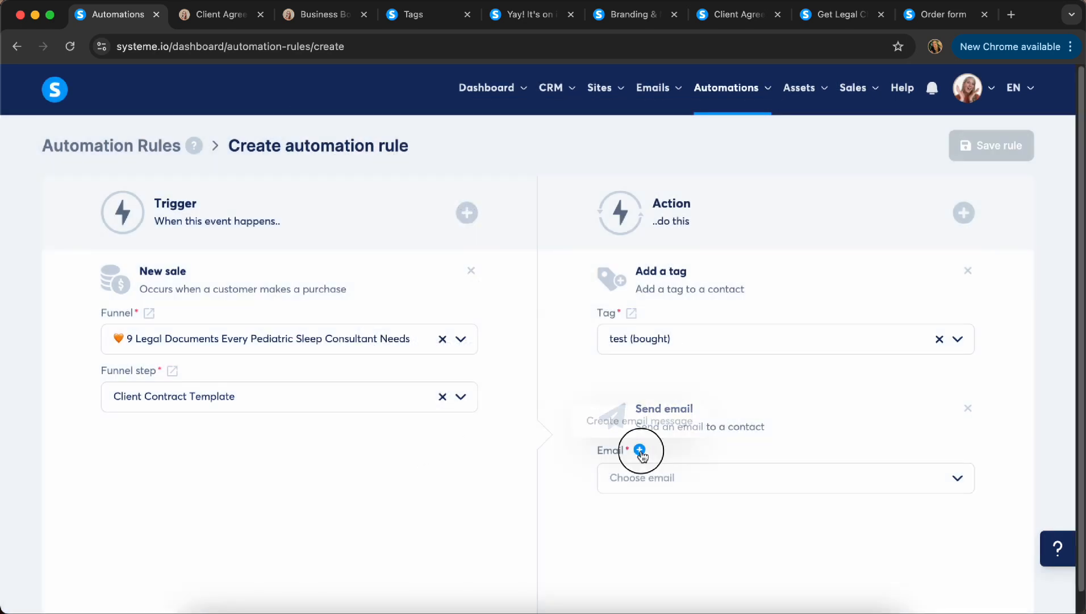
left_click(105, 414)
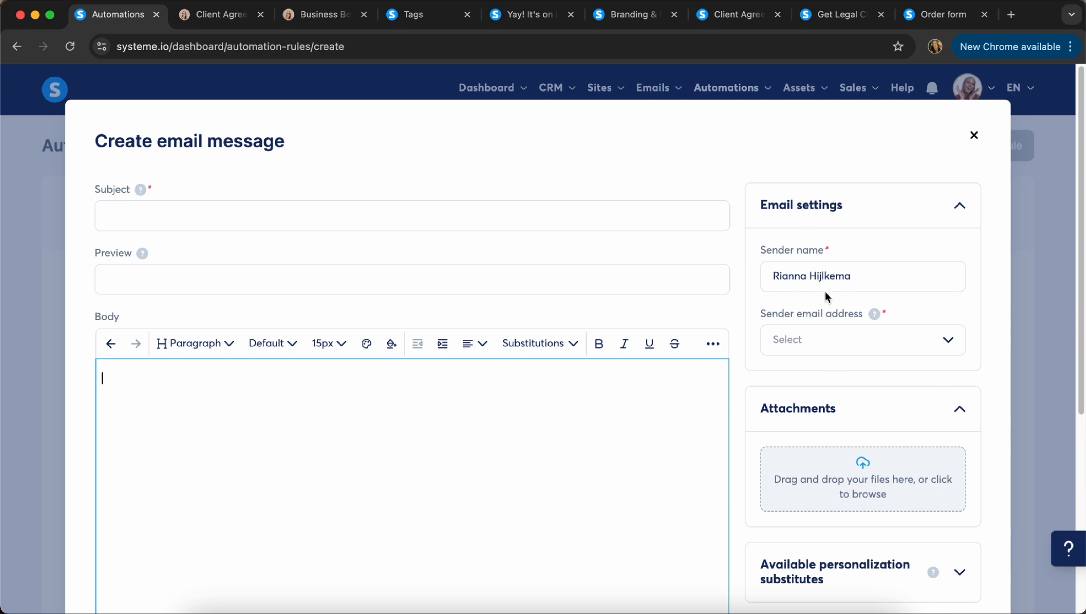
left_click(824, 348)
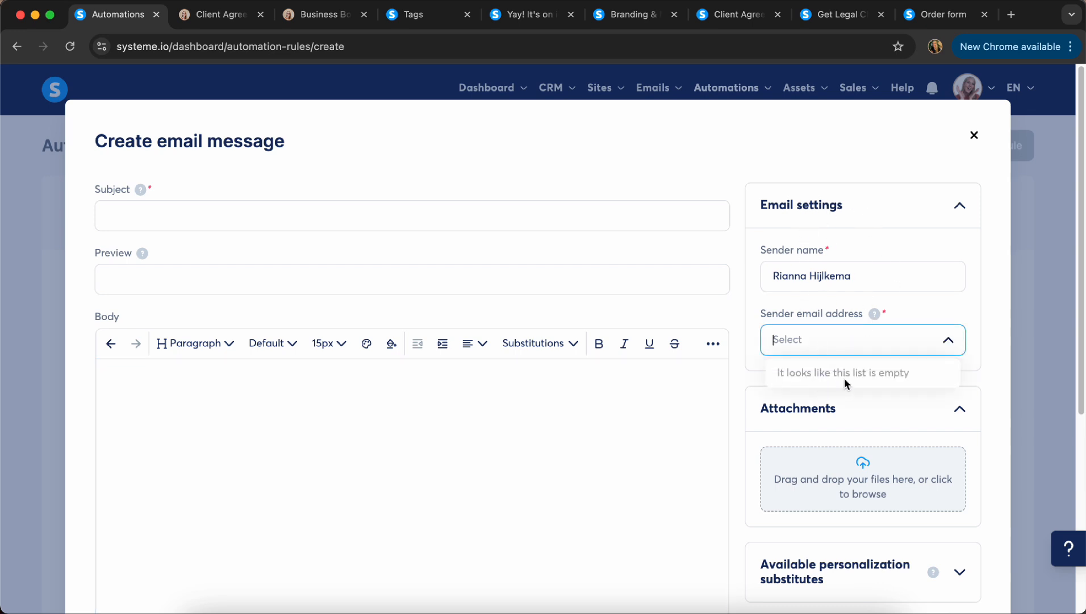
left_click(744, 352)
scroll(743, 352, "down", 3)
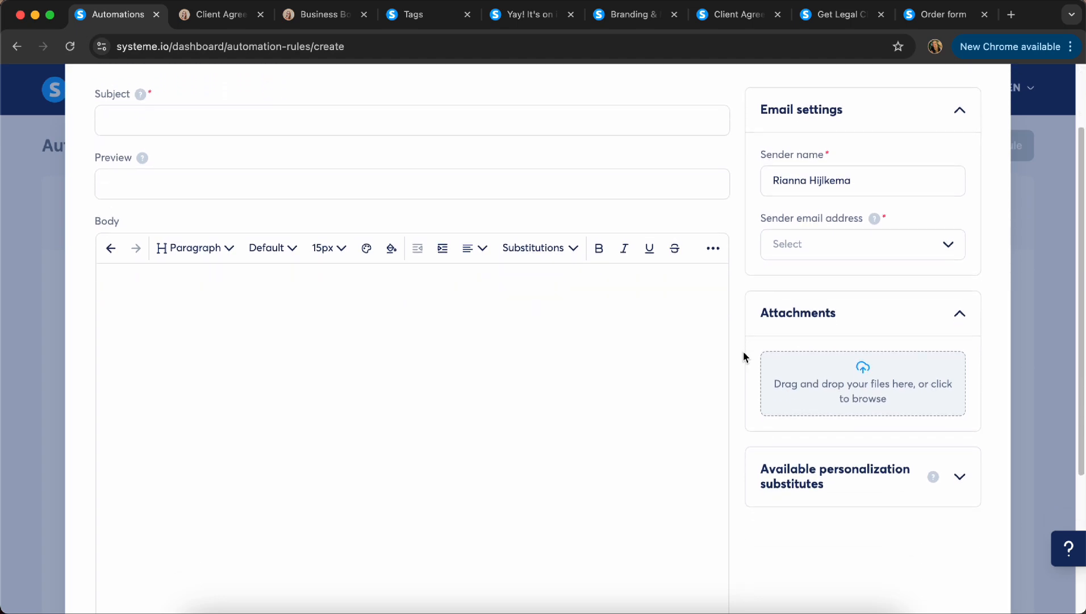
scroll(744, 351, "up", 3)
left_click(973, 136)
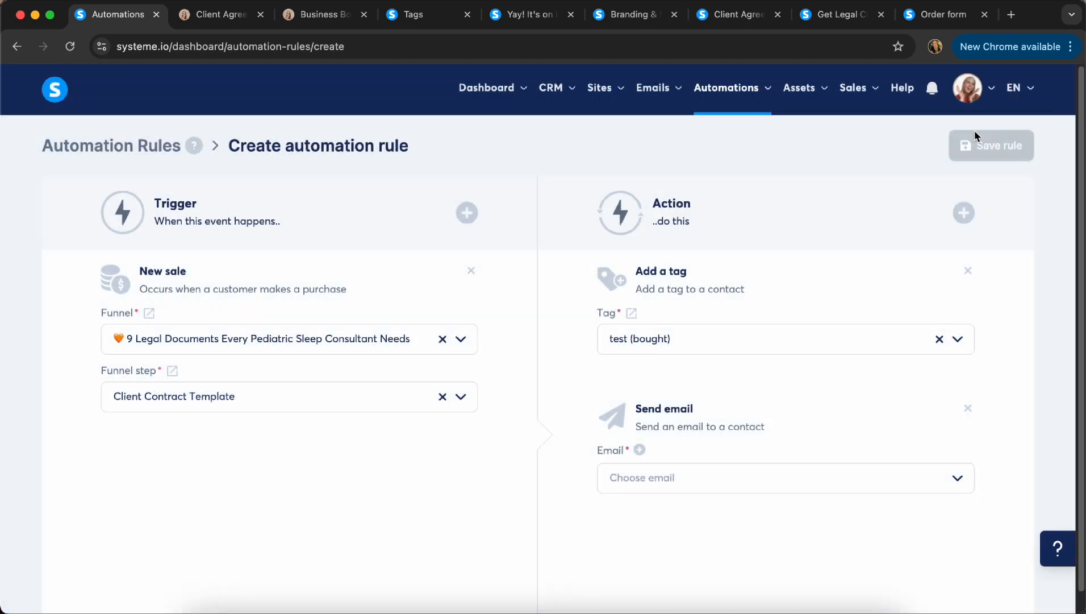